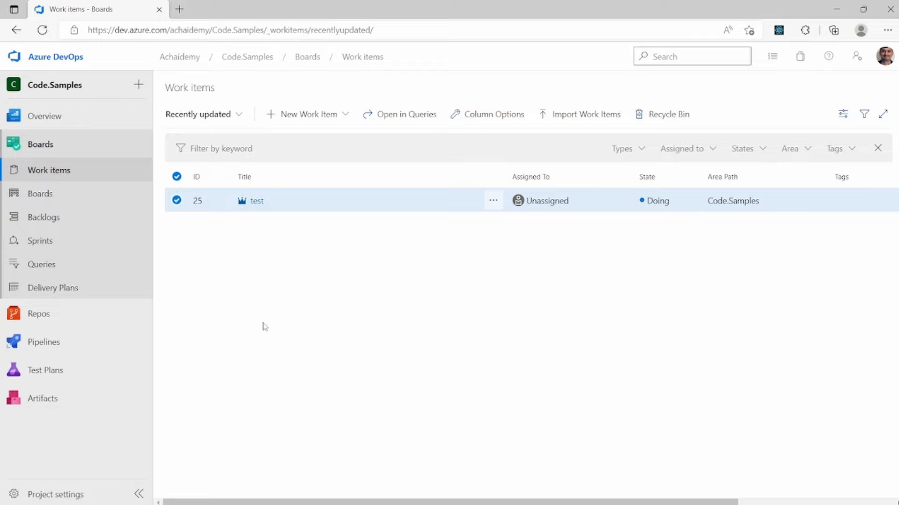
Open the Code.Samples project settings, review the project details, and view the work item types of its Basic process
click(59, 495)
scroll(447, 301, down, 1)
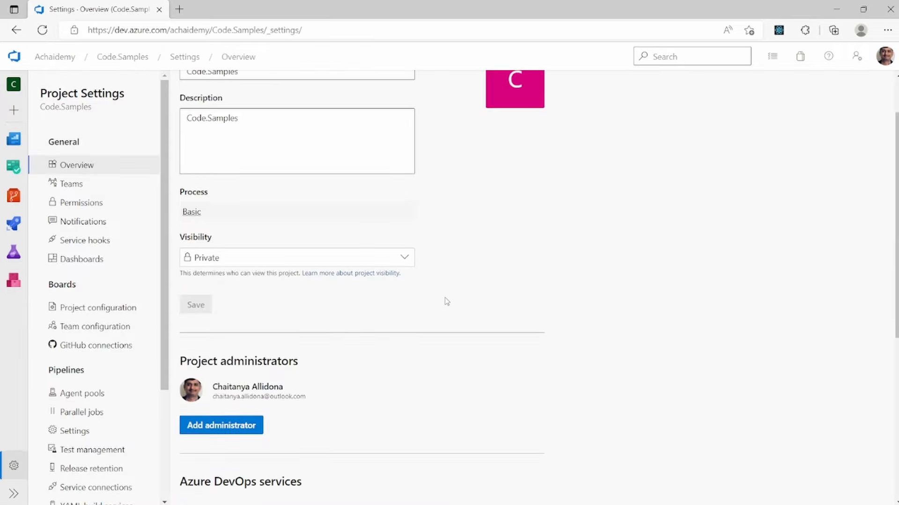
scroll(329, 228, up, 1)
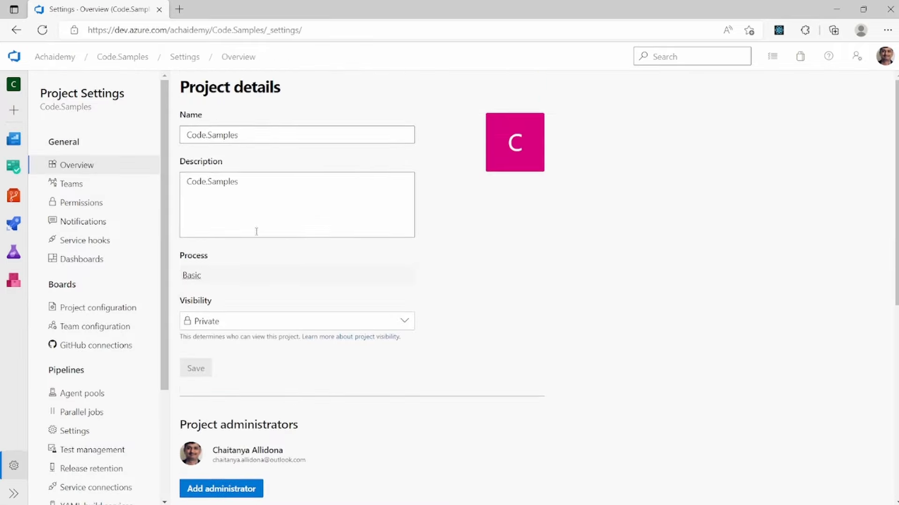
click(264, 190)
scroll(265, 190, down, 1)
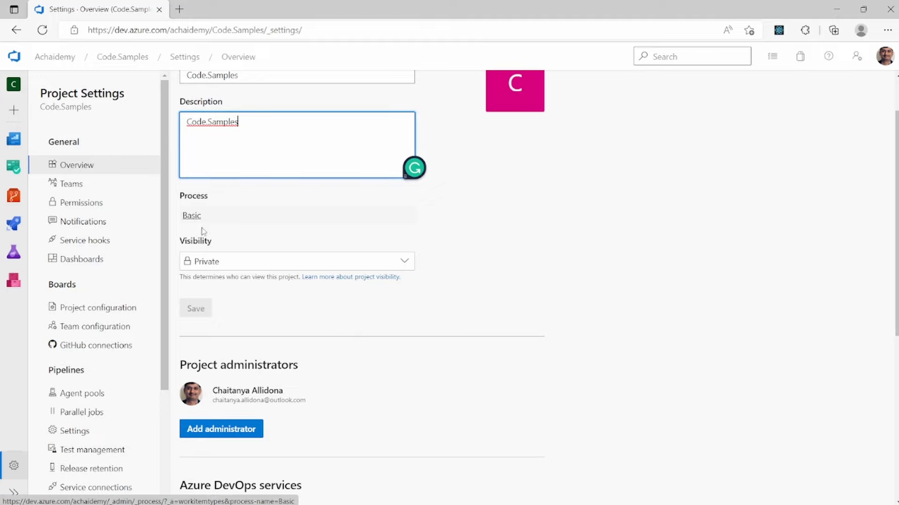
click(193, 216)
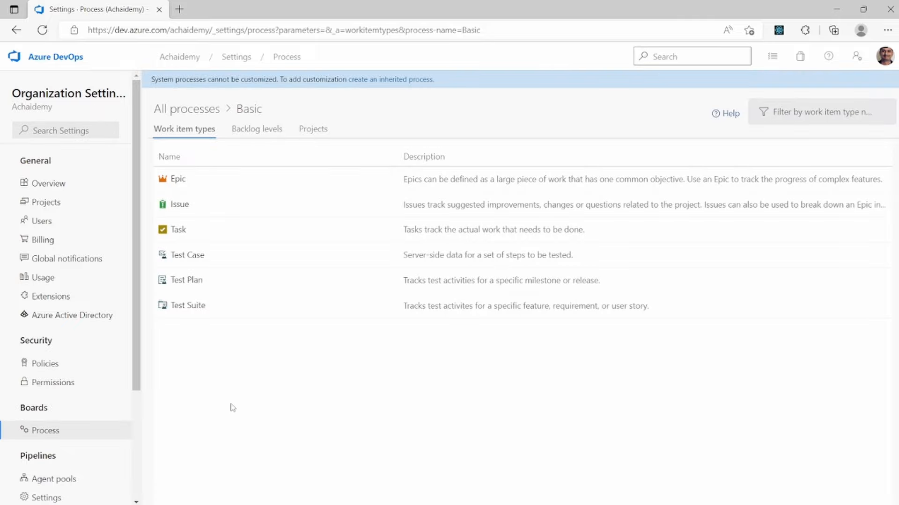
From the list of all processes, examine the Agile process's work item types and the actions available for that process
click(199, 111)
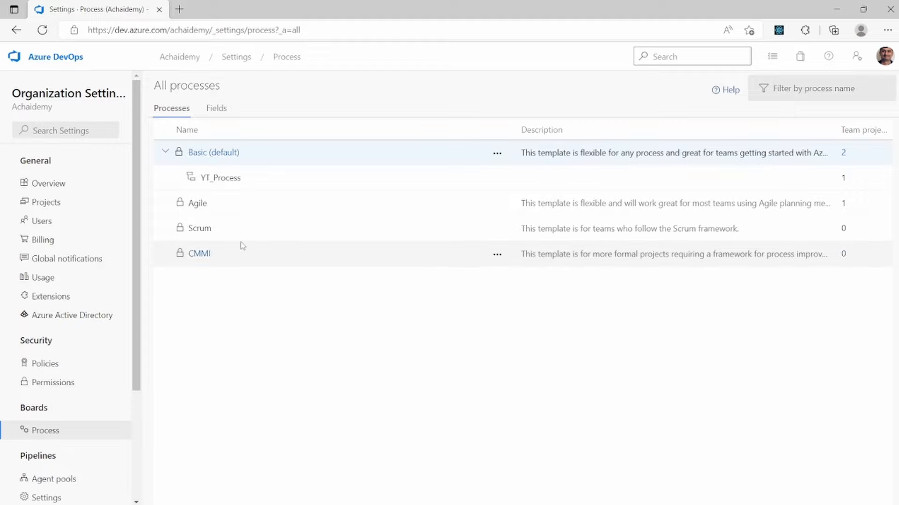
click(222, 145)
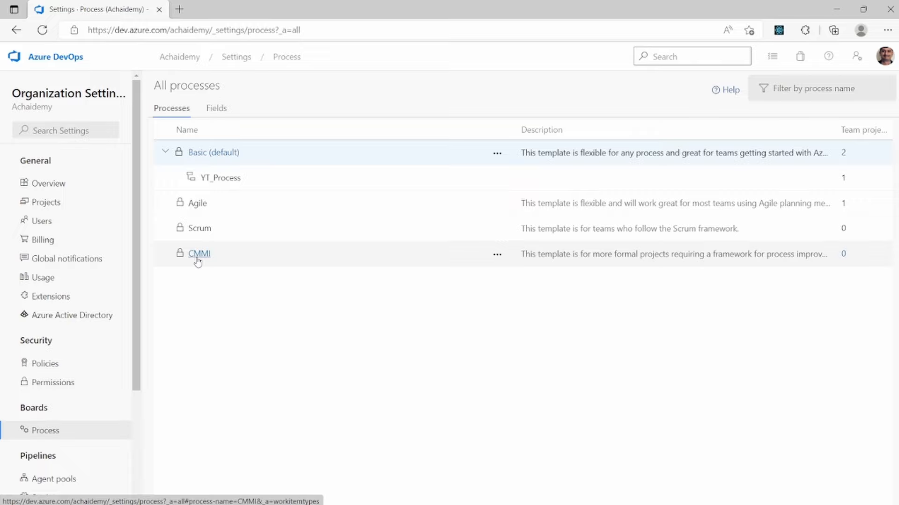
click(198, 203)
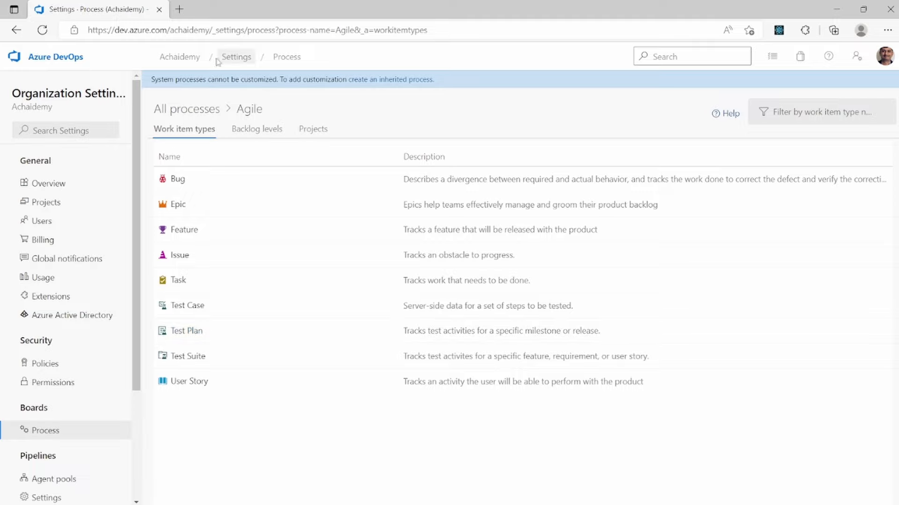
click(189, 111)
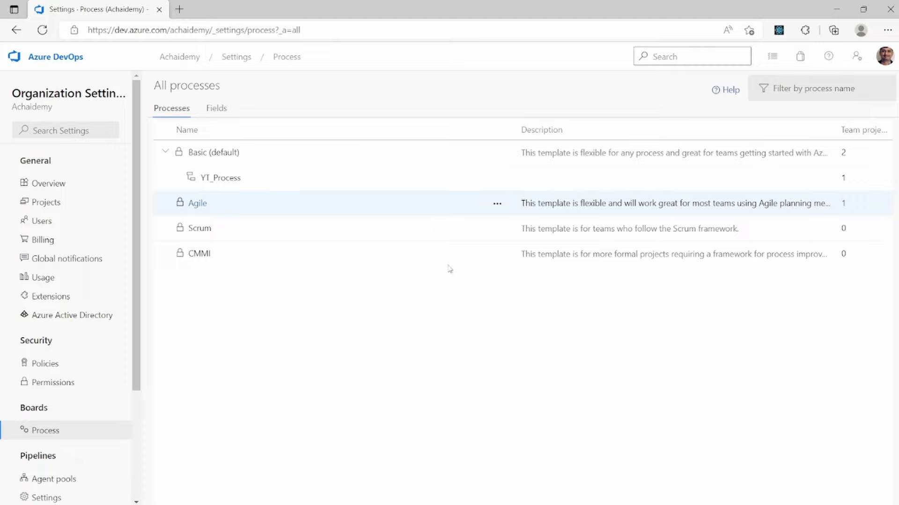
click(497, 204)
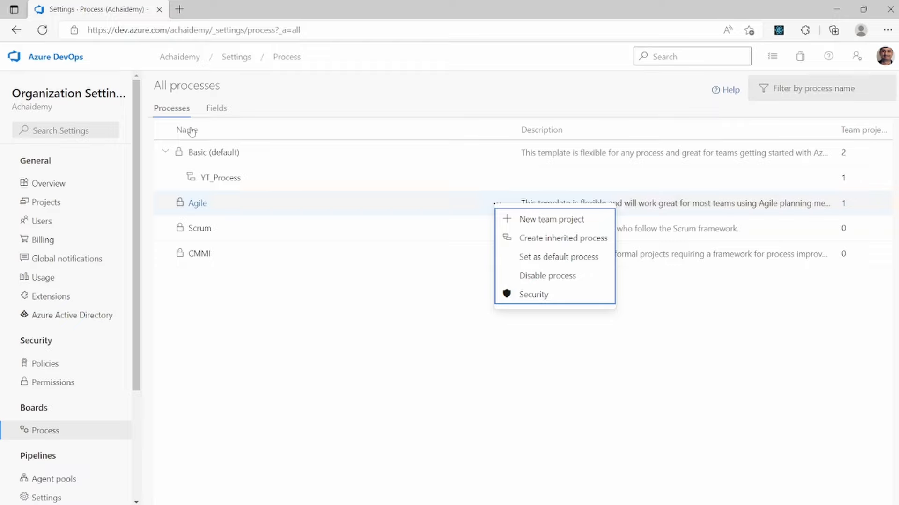
Return to the Code.Samples project, show its work items list, and clear the row selection
click(46, 61)
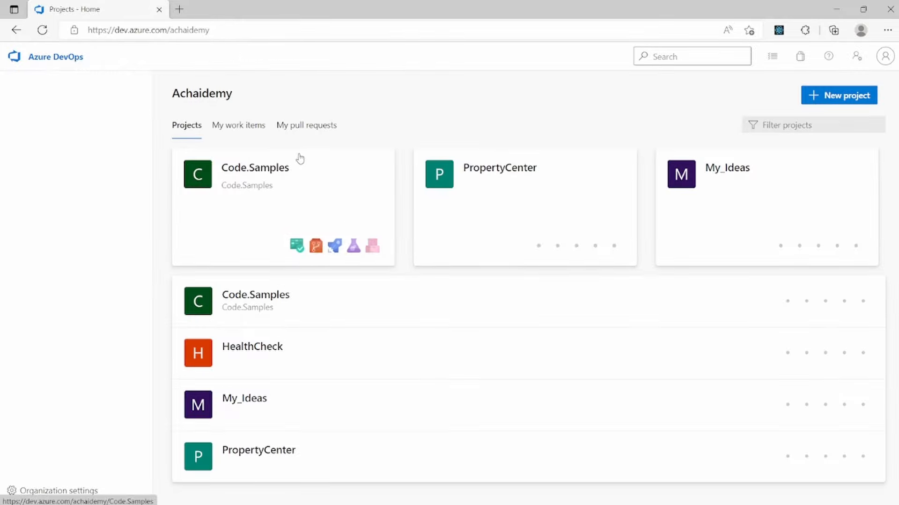
click(300, 220)
mouse_move(96, 246)
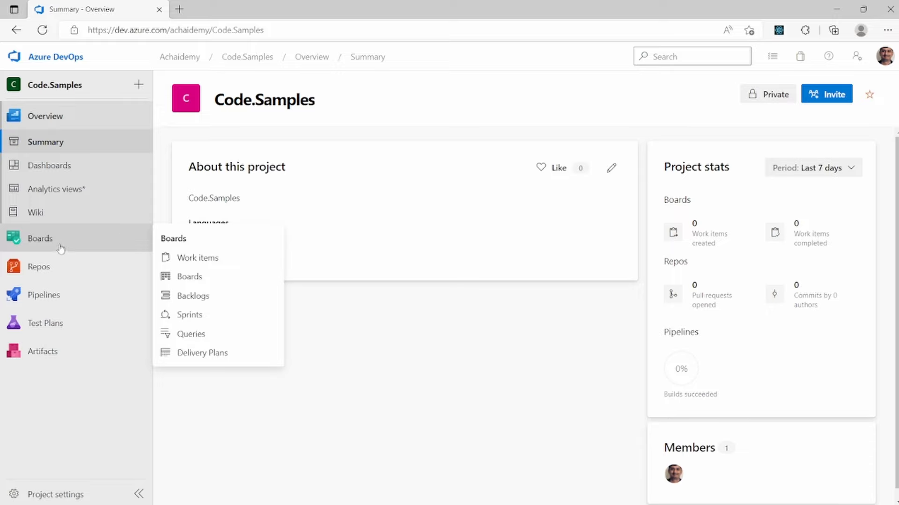
click(74, 249)
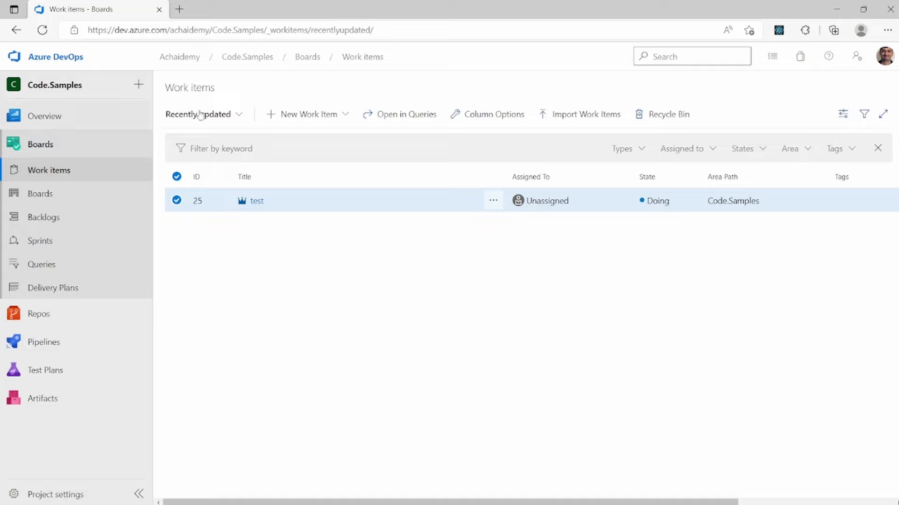
click(417, 321)
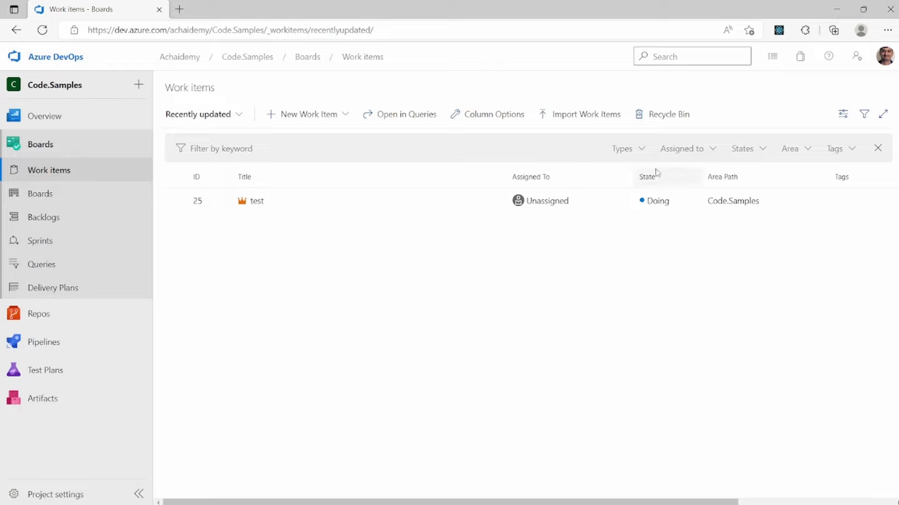
Check the Types and Assigned to filter choices for the work items without applying any filter
click(635, 150)
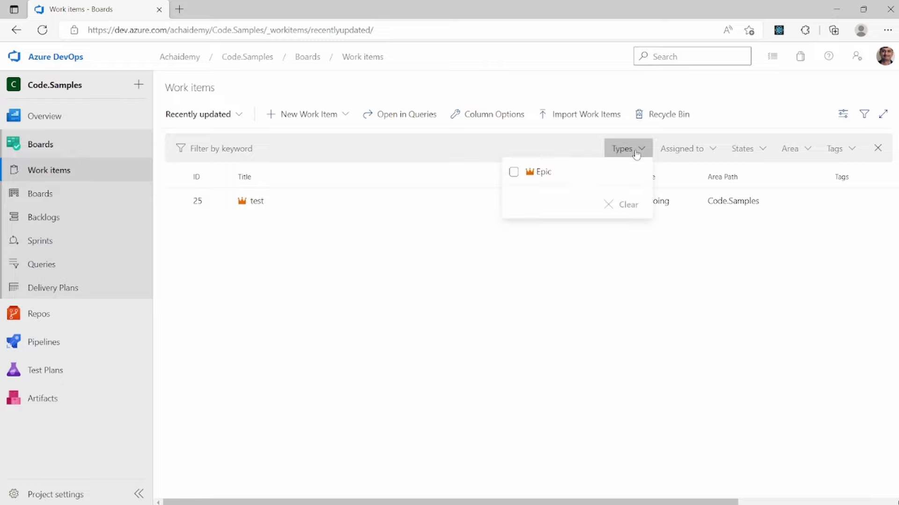
click(711, 150)
click(552, 407)
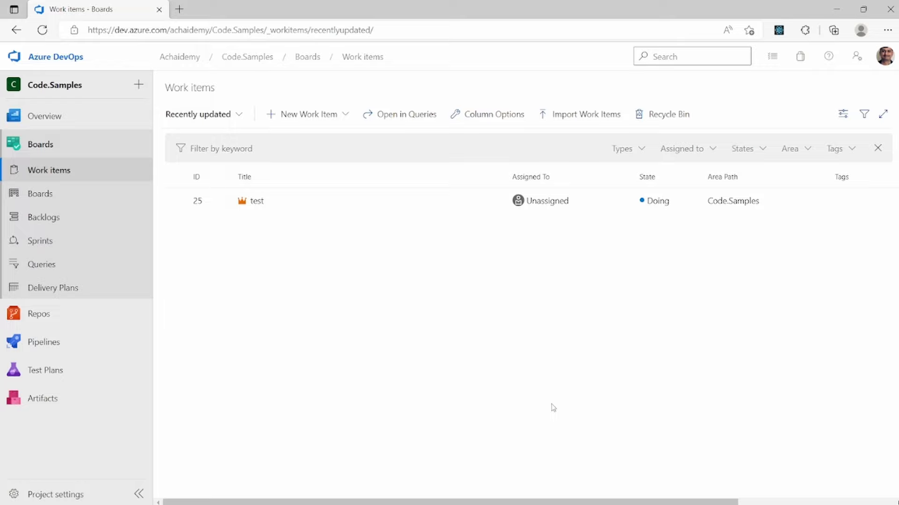
Open the project's Kanban board, check which team boards are available, and choose the Code.Samples Team board
click(85, 205)
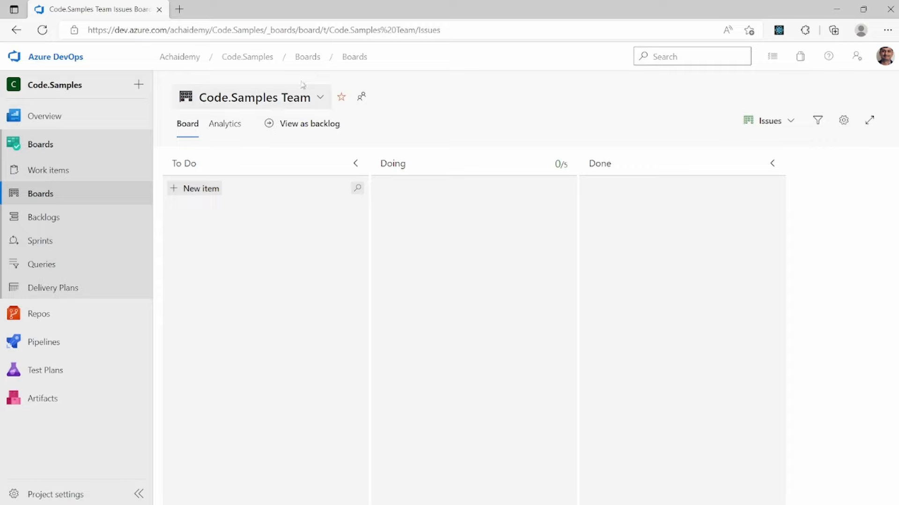
click(277, 101)
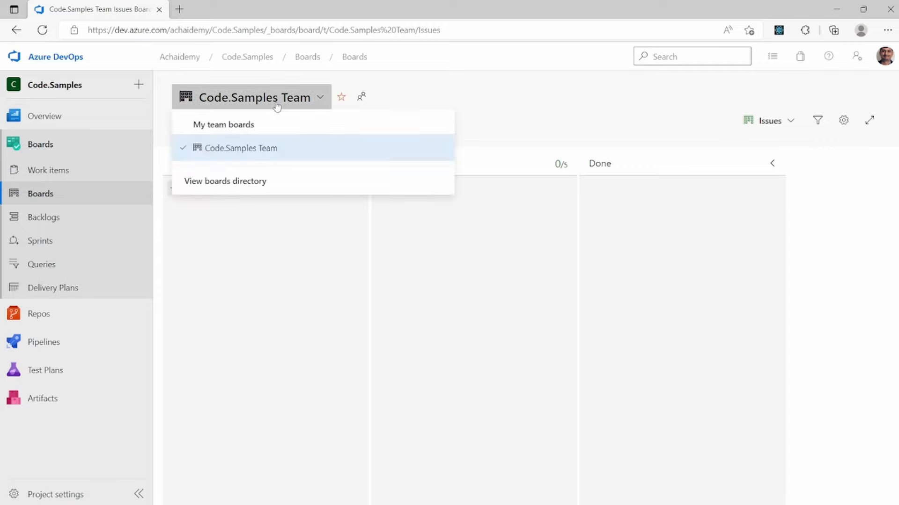
click(275, 300)
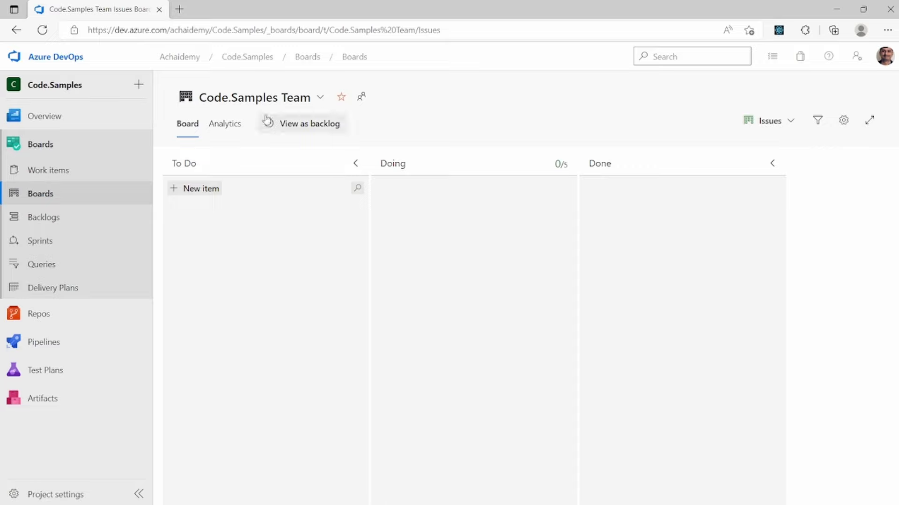
click(277, 99)
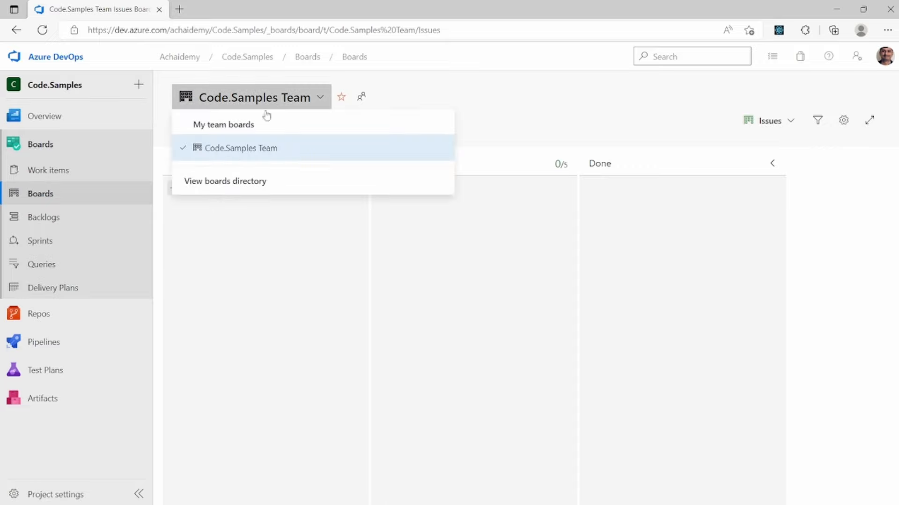
click(243, 152)
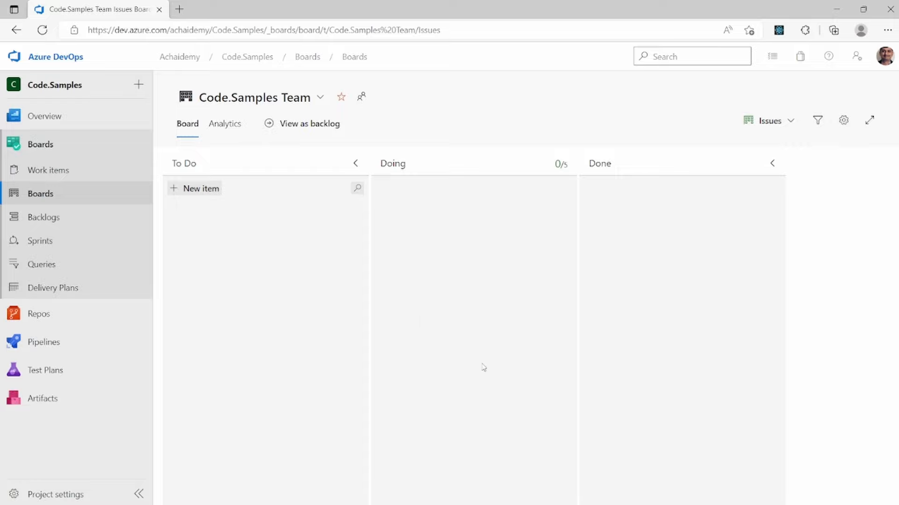
Switch the team board from Issues to Epics and view the board's general settings without changing them
click(790, 123)
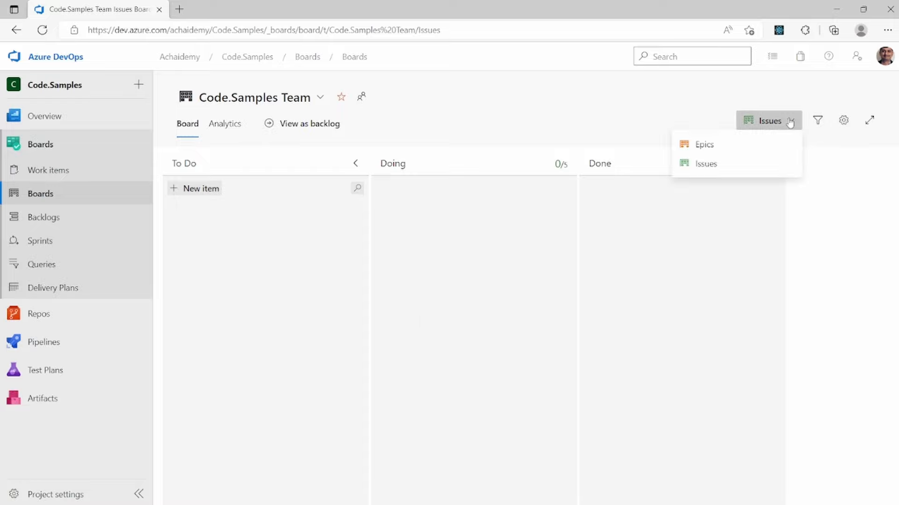
click(743, 145)
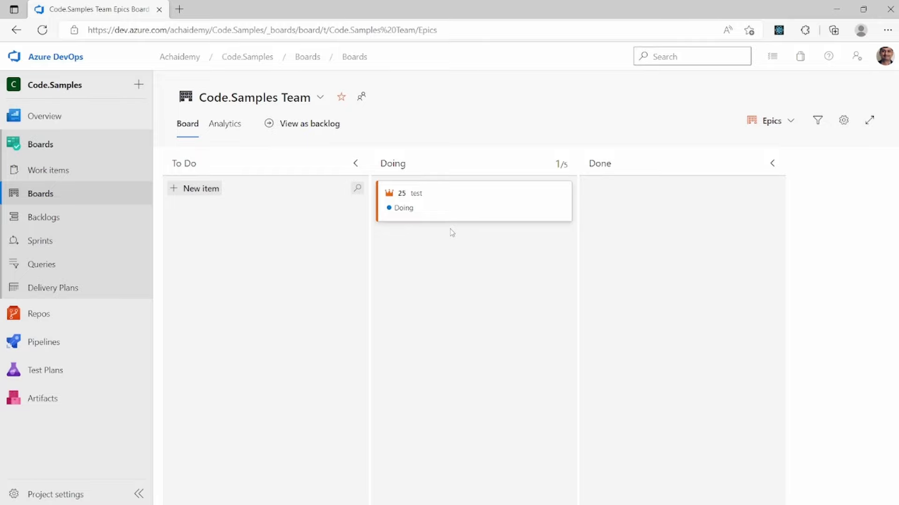
click(847, 122)
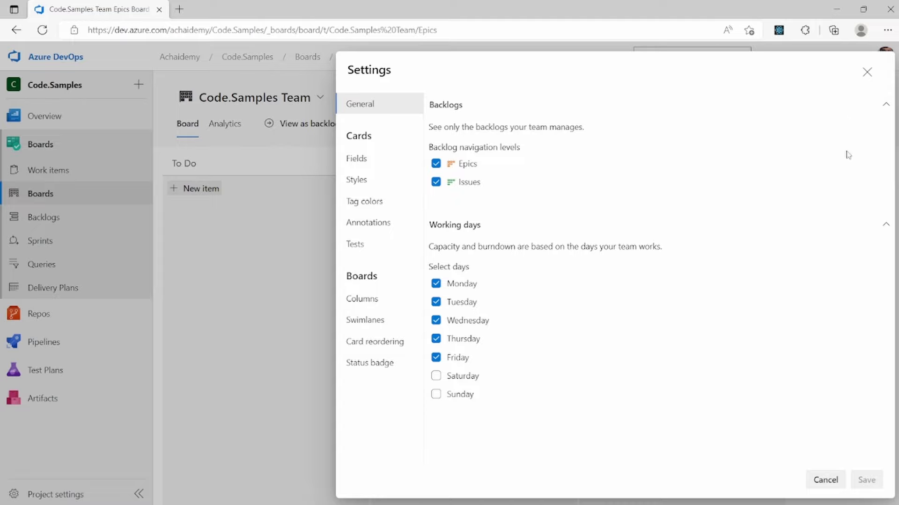
click(867, 72)
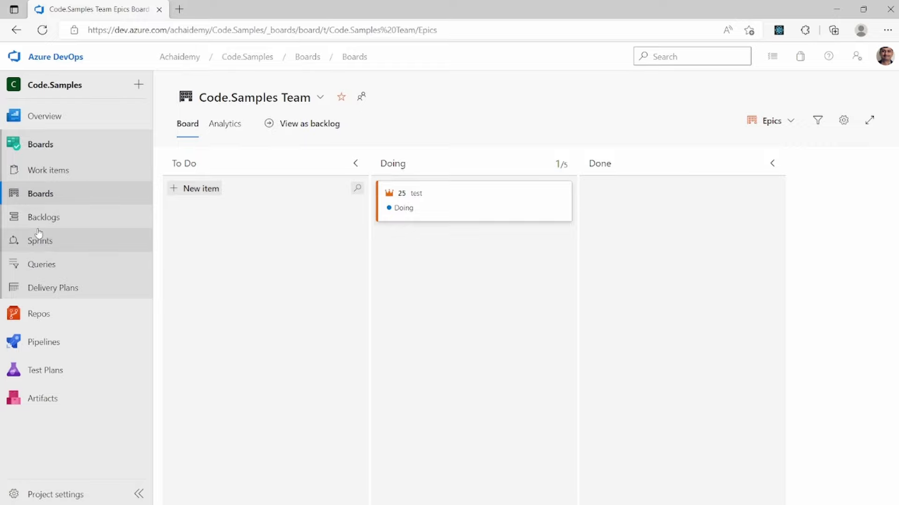
Look through the project's Backlogs, Sprints, Queries and Delivery Plans pages, including the editor for a new query
click(44, 215)
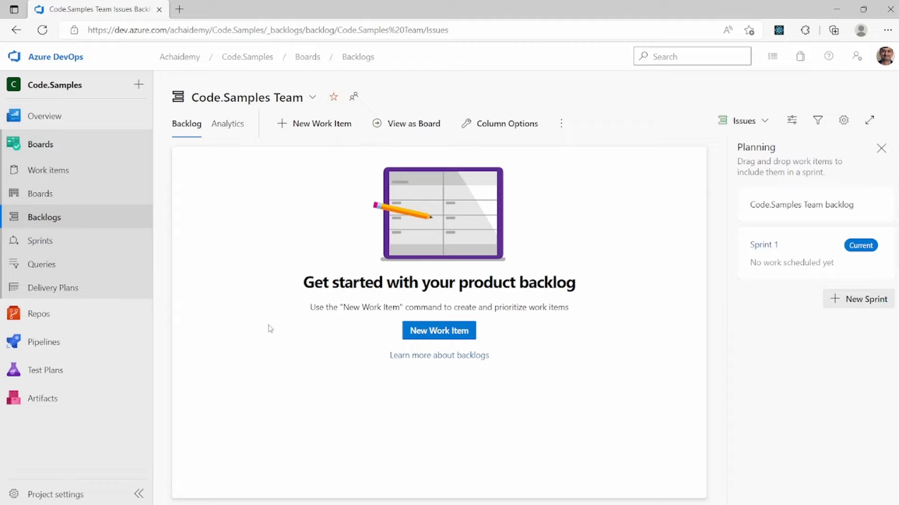
click(40, 241)
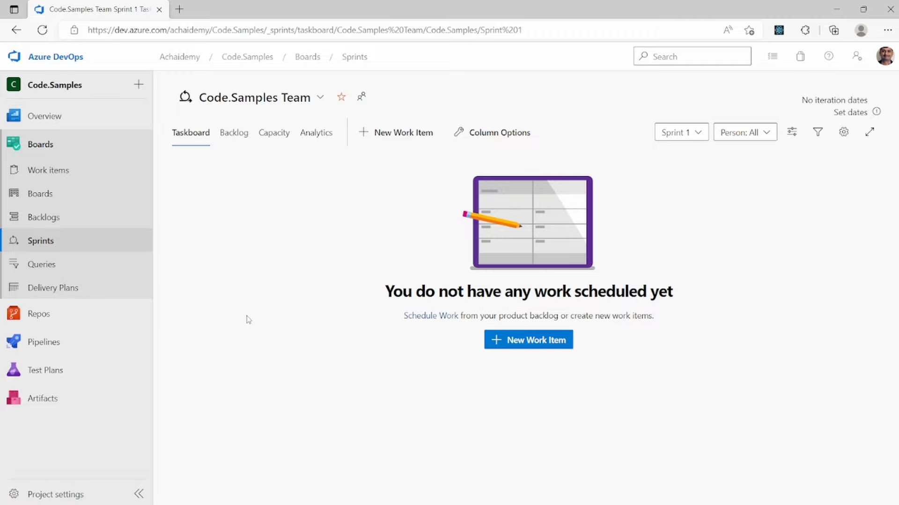
click(46, 266)
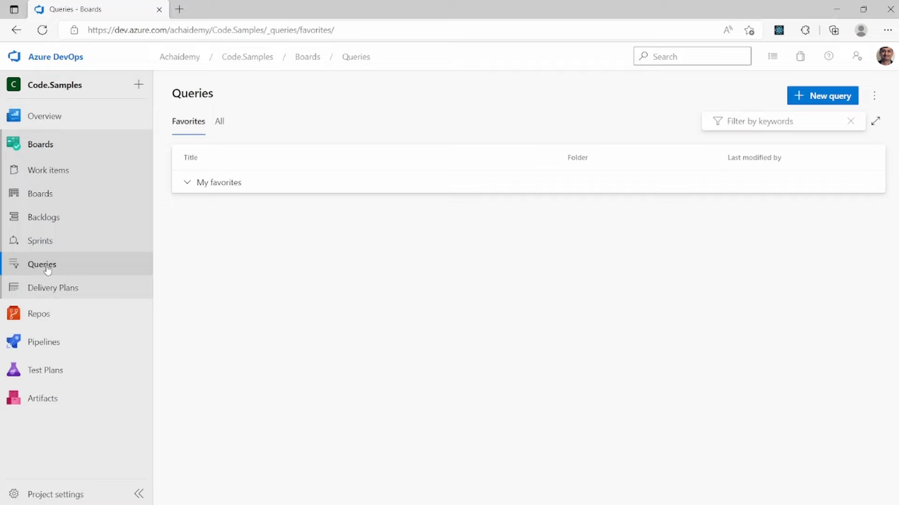
click(802, 96)
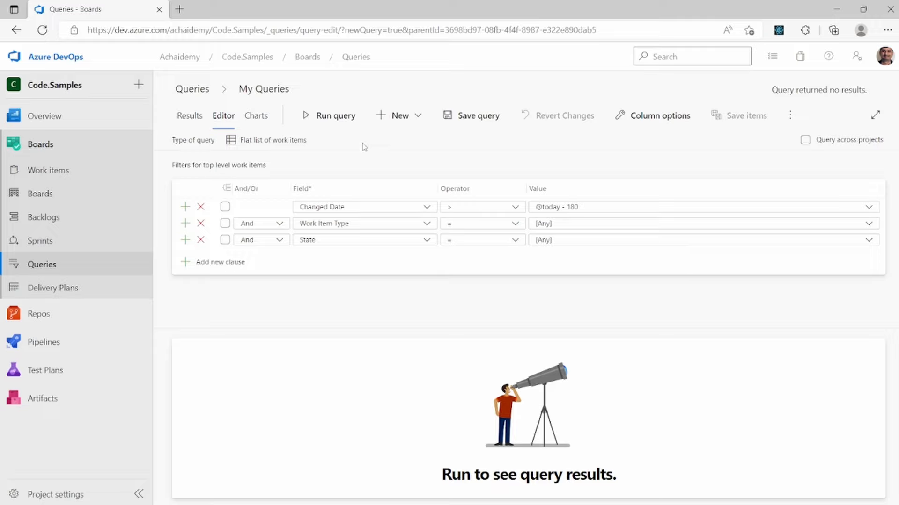
click(81, 296)
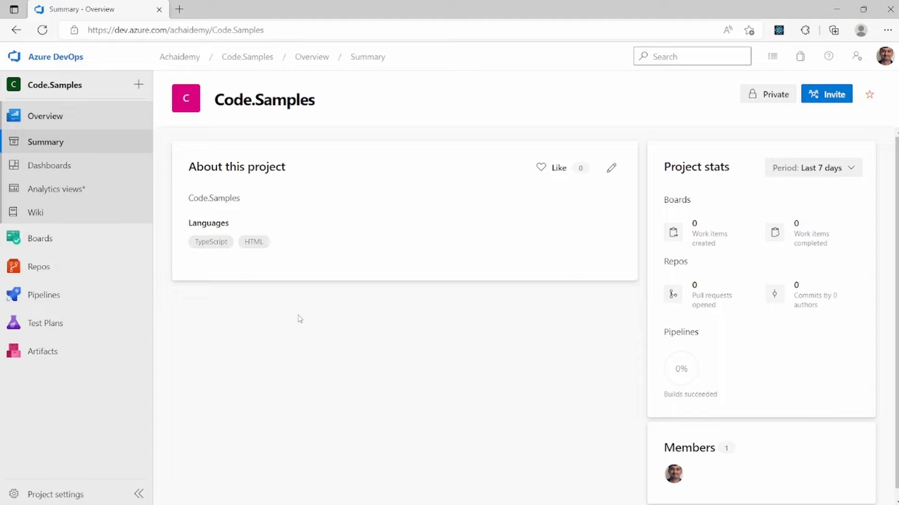
Go from the project settings' Basic process to the list of all processes and collapse Basic's inherited processes
click(53, 496)
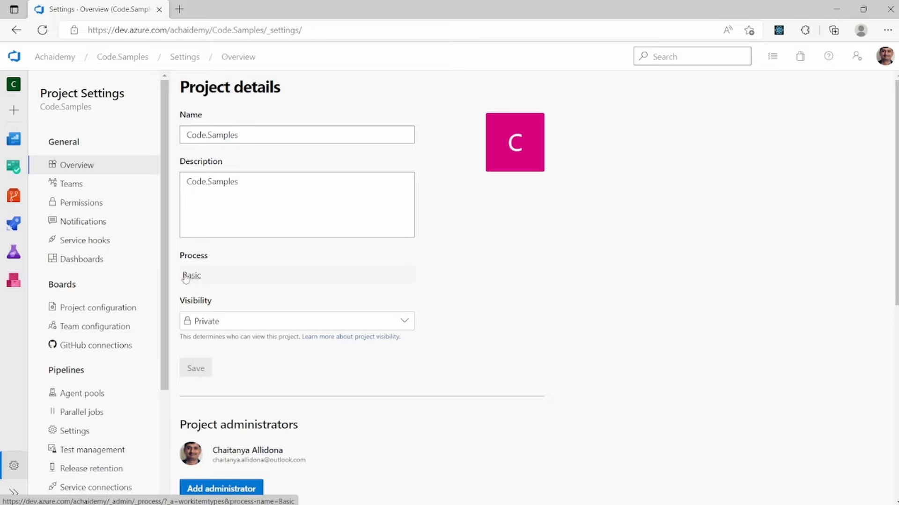
click(197, 276)
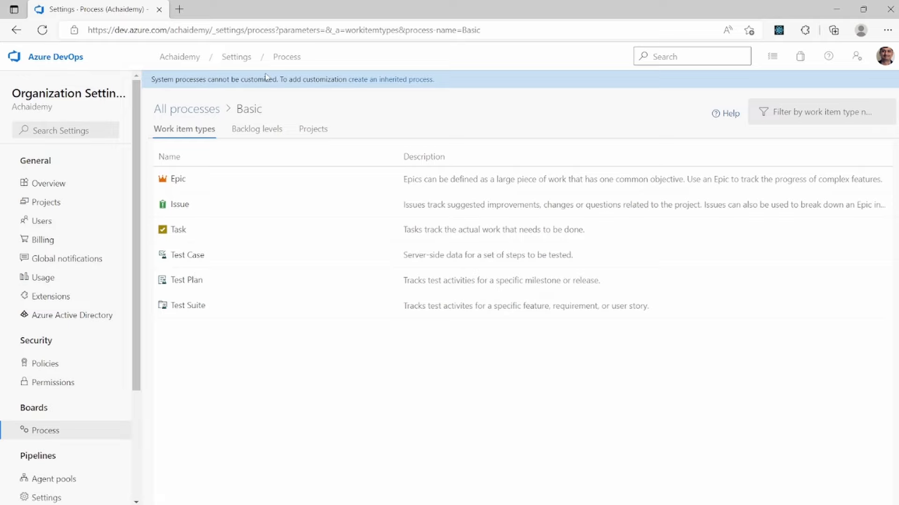
click(194, 110)
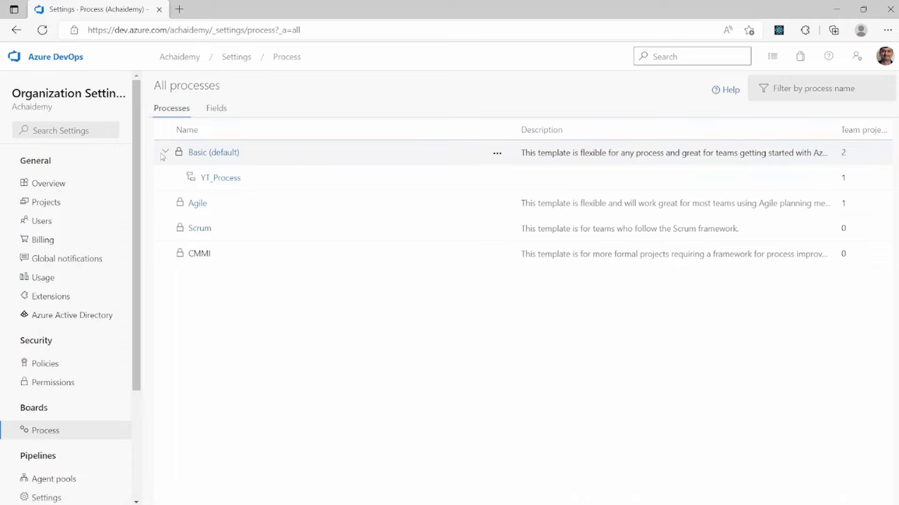
click(164, 153)
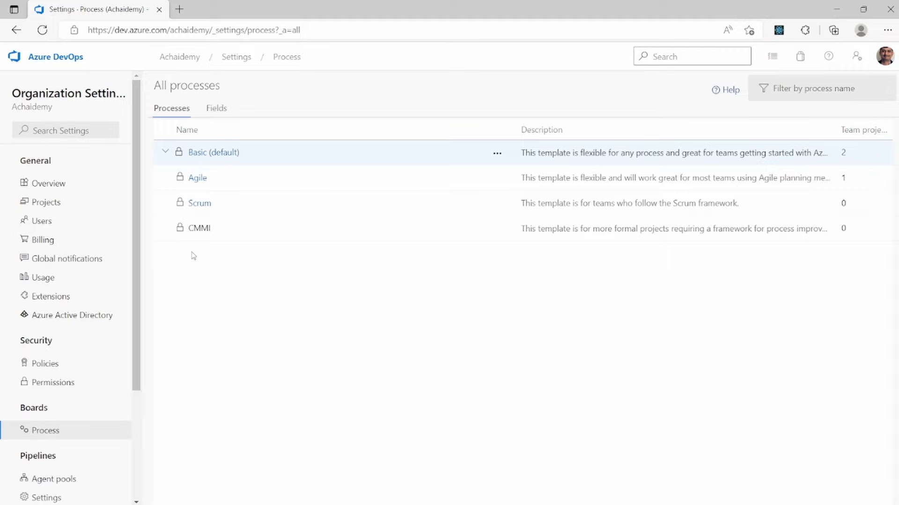
click(165, 152)
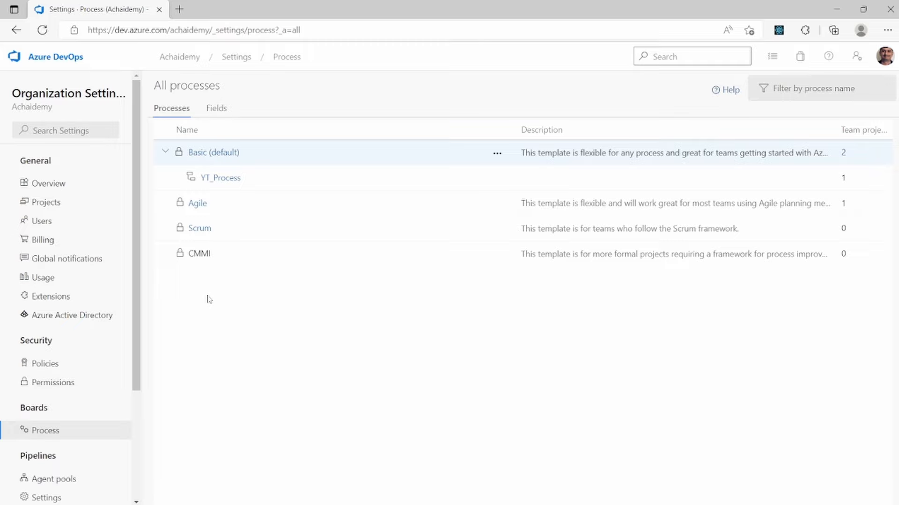
click(165, 152)
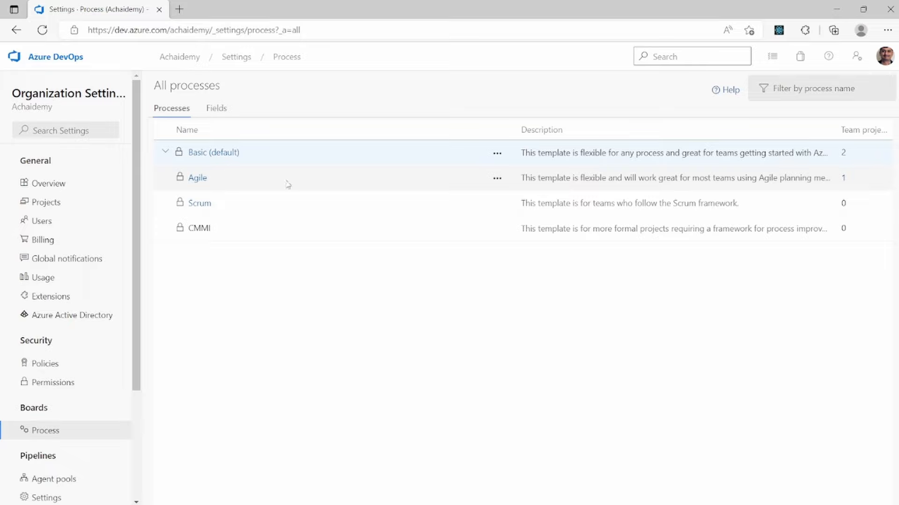
Review Agile's work item types, and create an inherited process from Agile with both name and description set to Agile_MyProcess
click(197, 180)
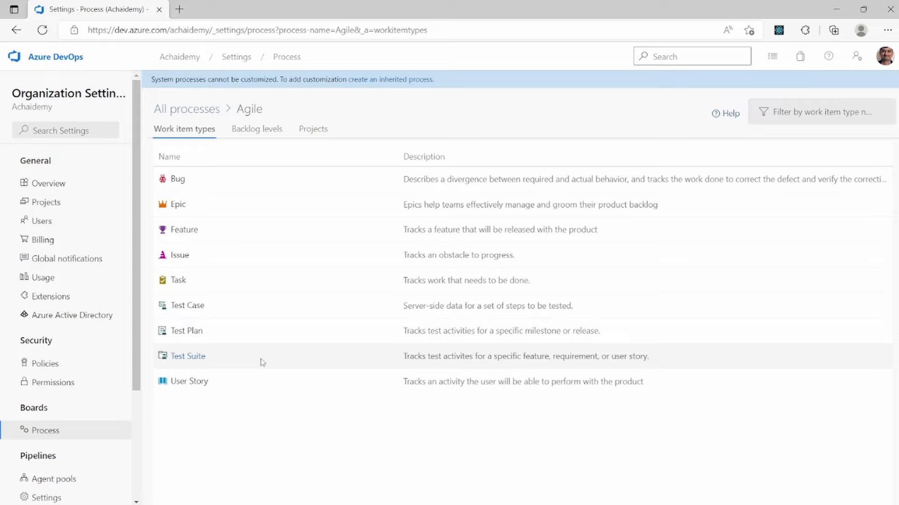
click(190, 108)
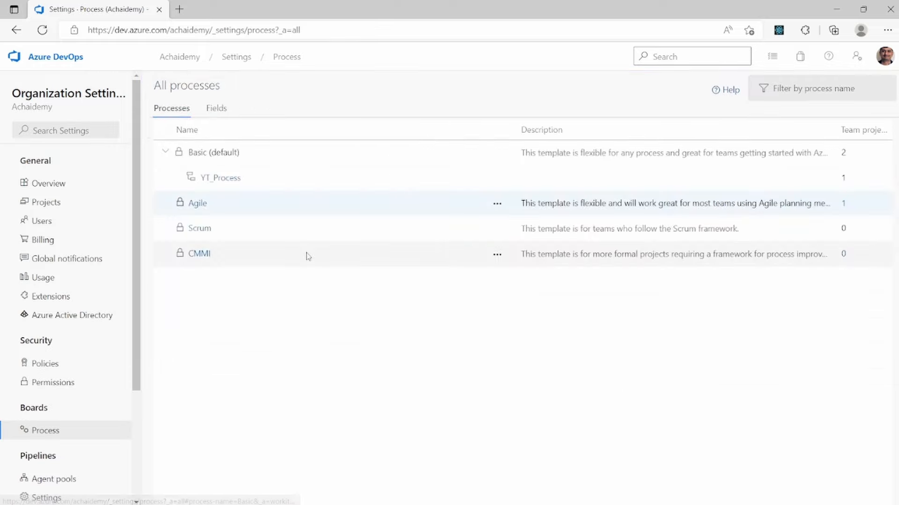
click(497, 206)
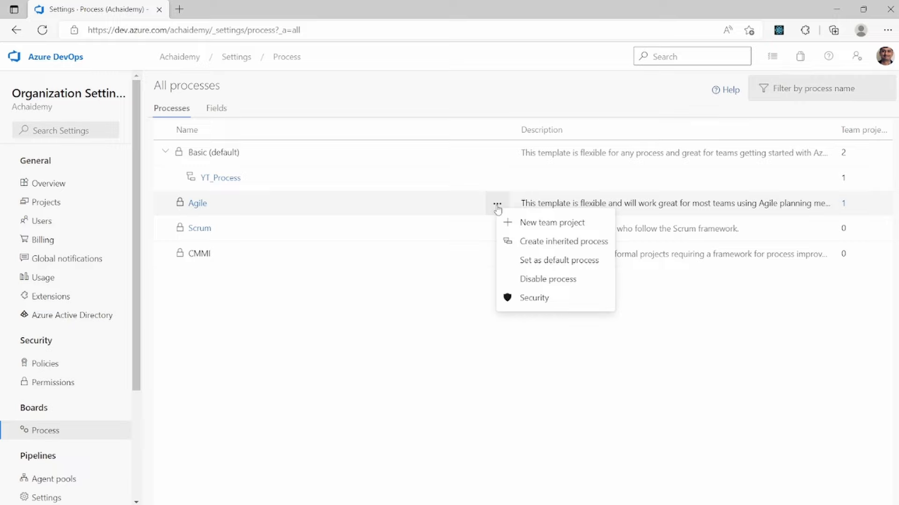
click(538, 242)
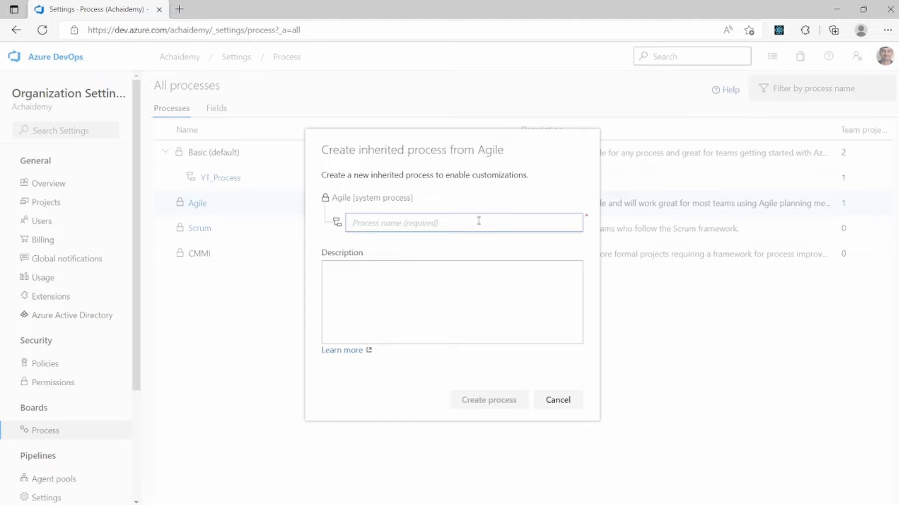
text(Agile)
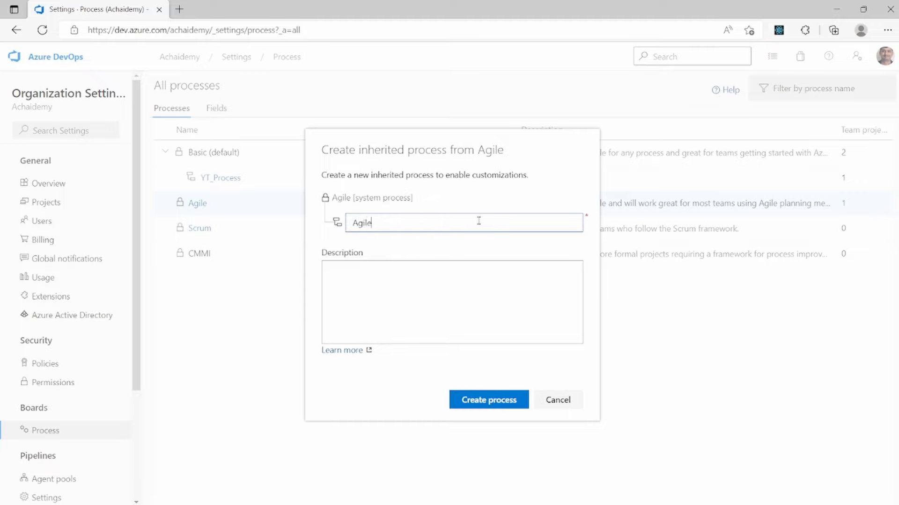
text(_MyProcess)
key(ctrl+a)
key(ctrl+c)
click(471, 285)
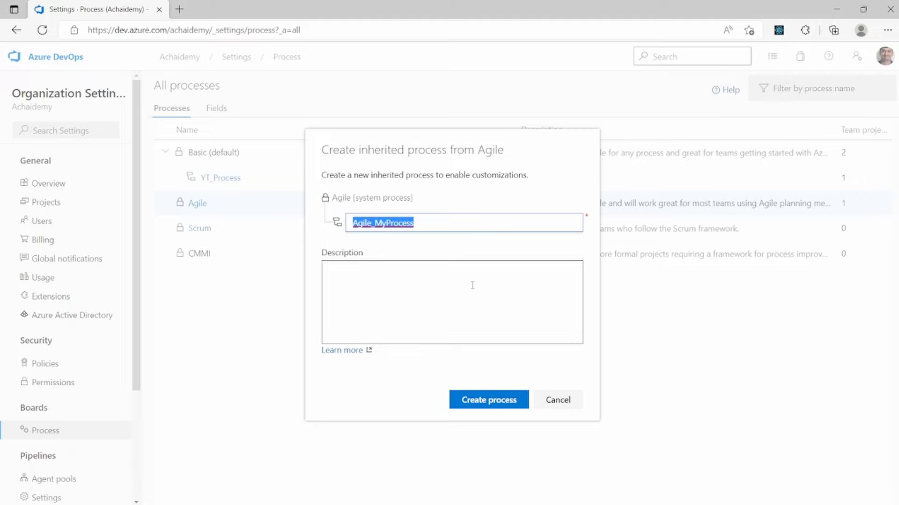
key(ctrl+v)
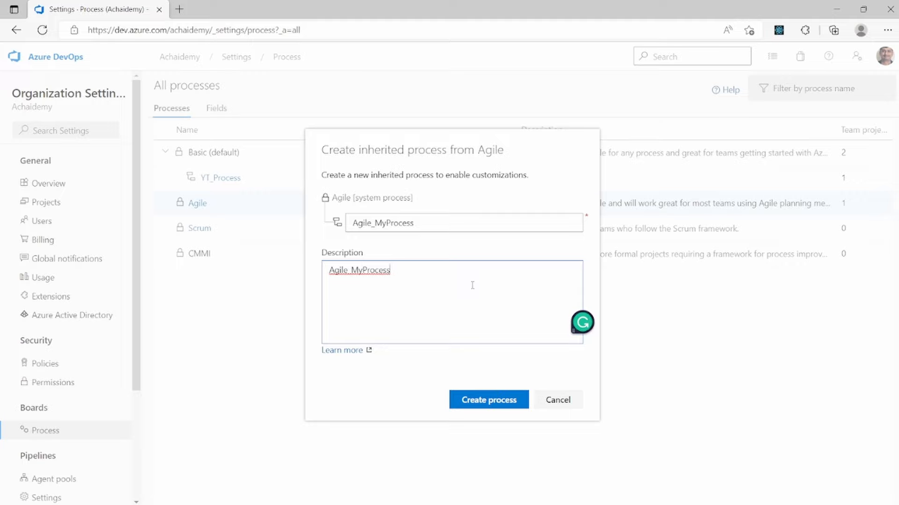
click(482, 402)
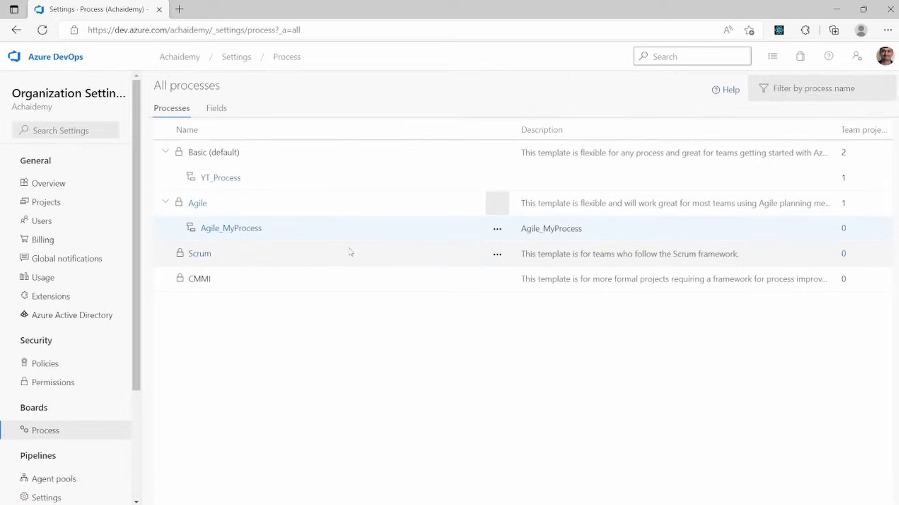
Look through Agile_MyProcess's work item types, the form for a new work item type, and its backlog levels
click(255, 229)
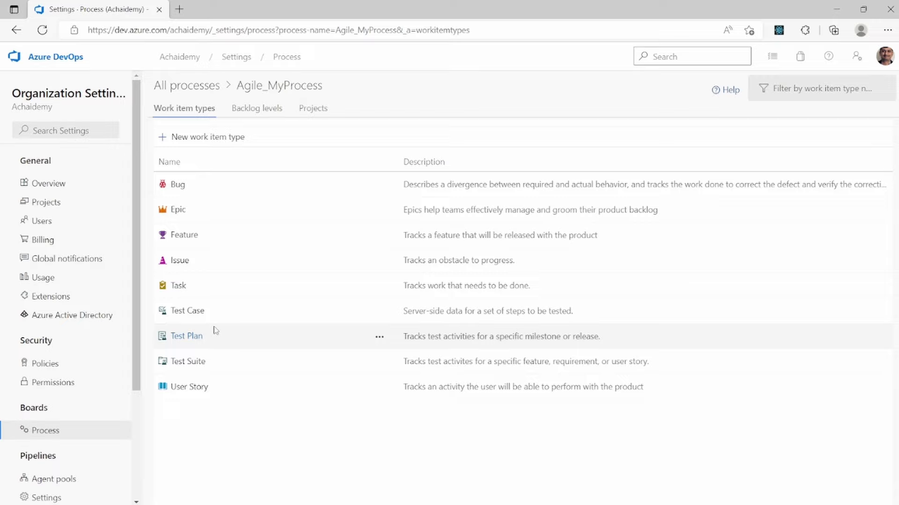
click(204, 138)
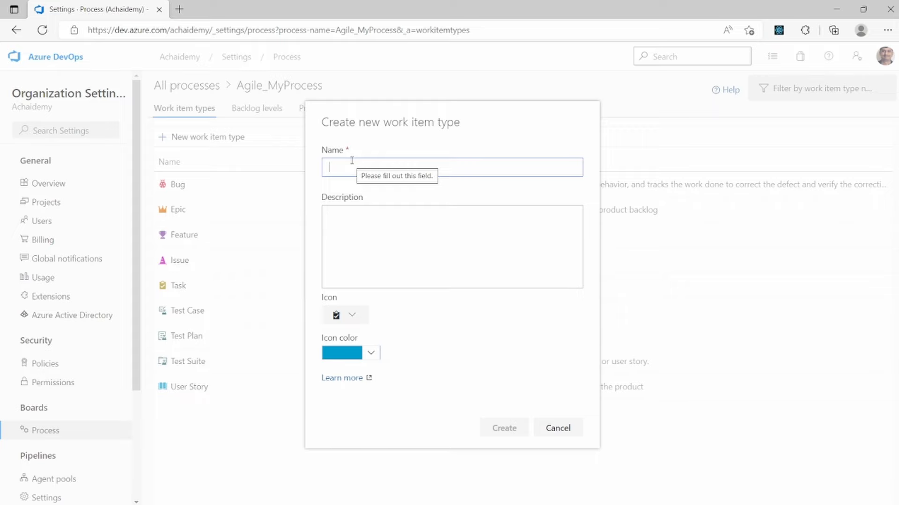
key(Escape)
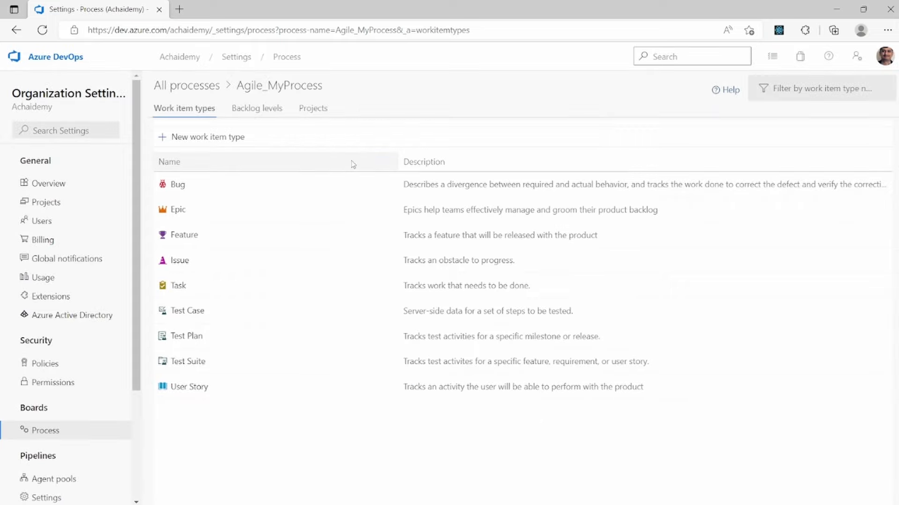
click(266, 109)
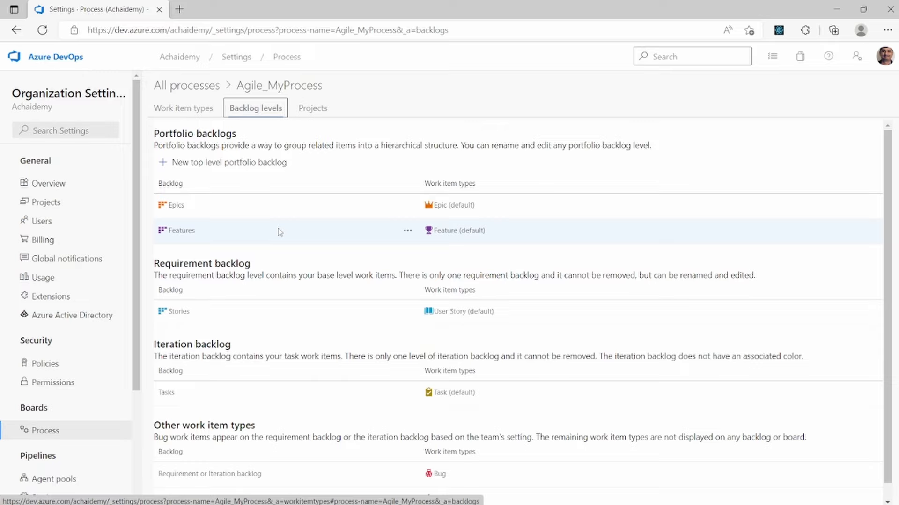
Examine the field layout of the Bug work item type in Agile_MyProcess and return to the list of all processes
click(201, 108)
click(179, 187)
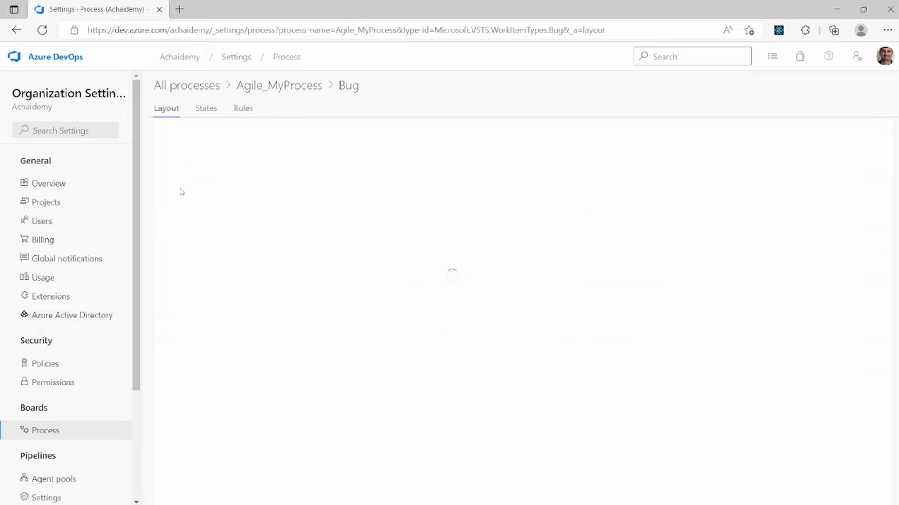
mouse_move(180, 190)
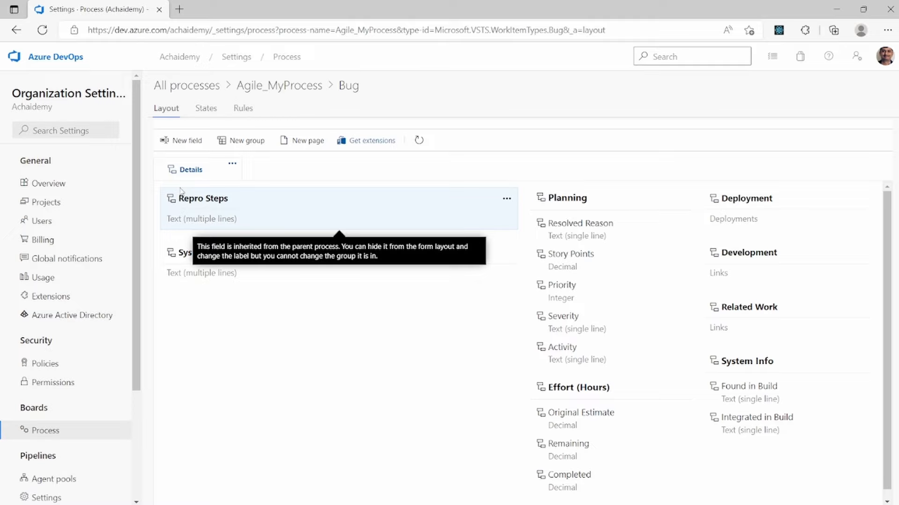
click(268, 86)
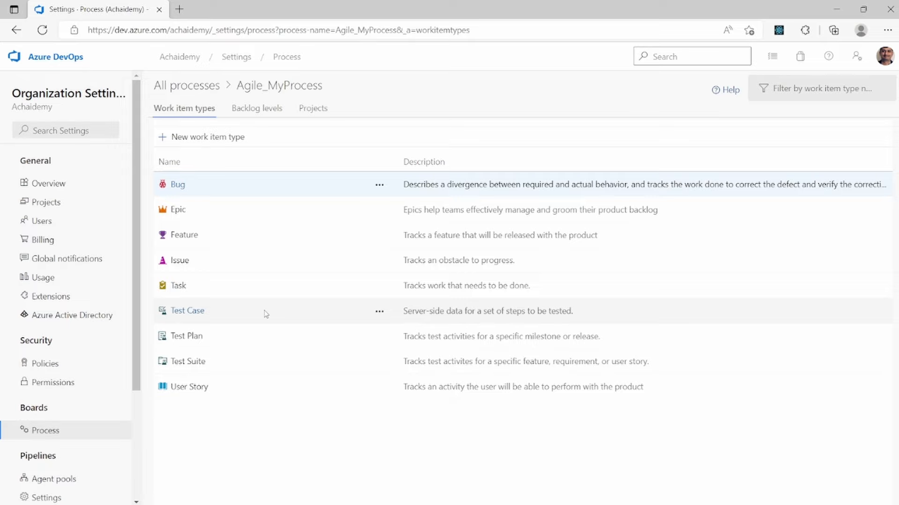
click(177, 185)
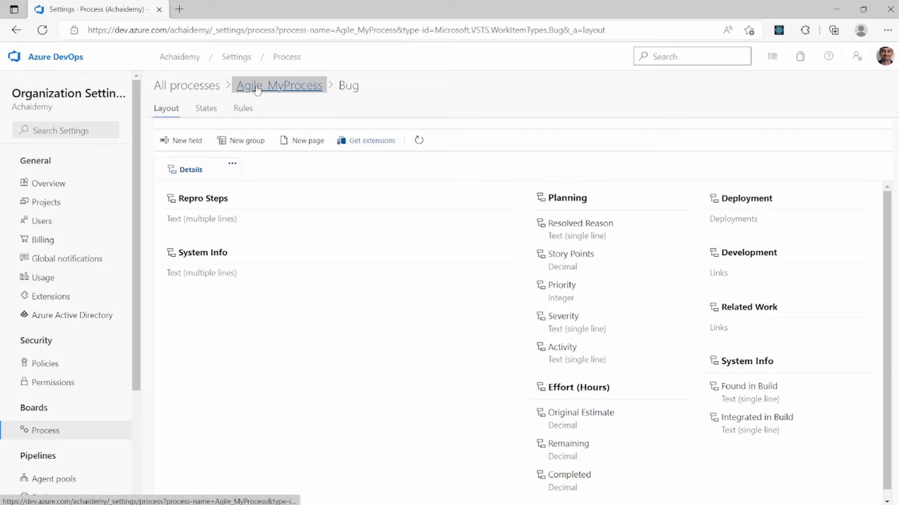
click(257, 89)
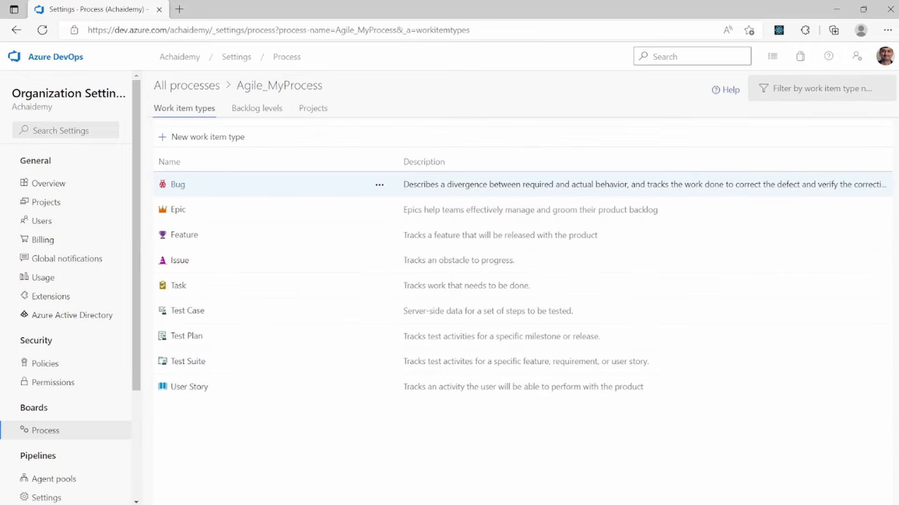
click(204, 88)
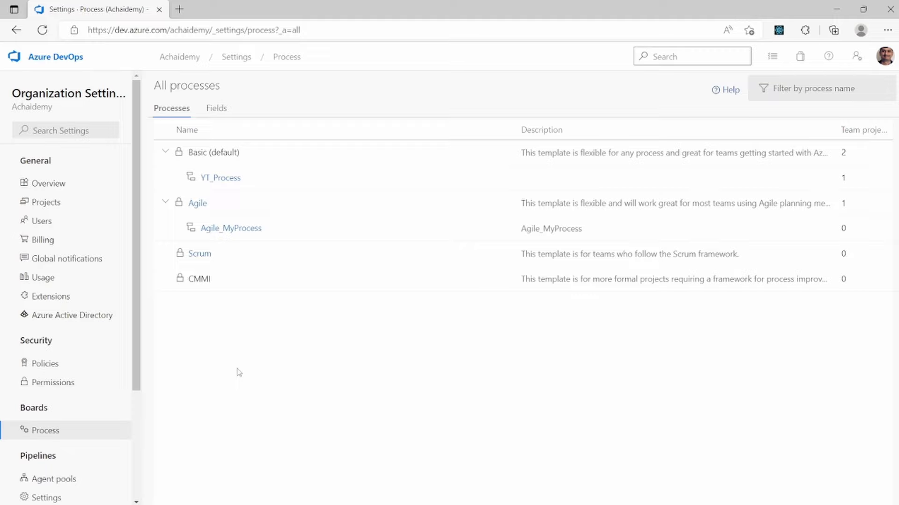
Check which actions are available for Agile_MyProcess and Agile, and review Agile_MyProcess's work item types again
mouse_move(439, 235)
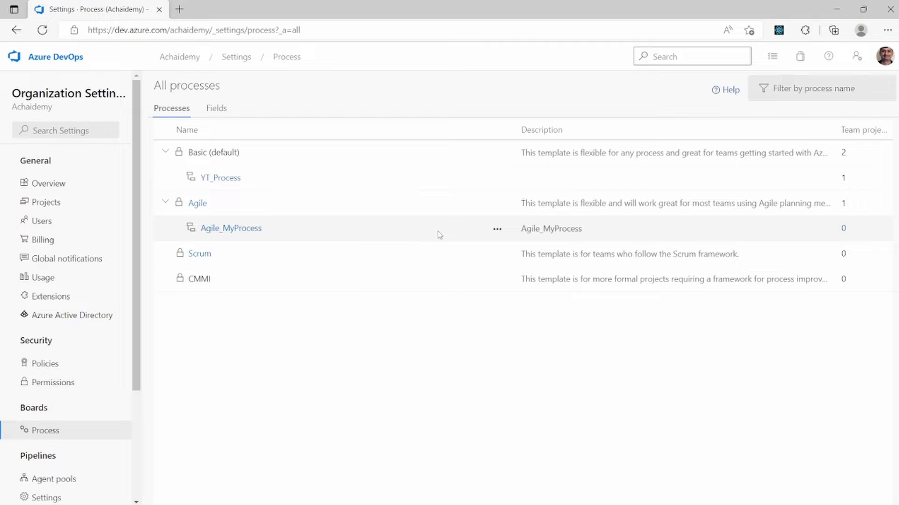
click(497, 229)
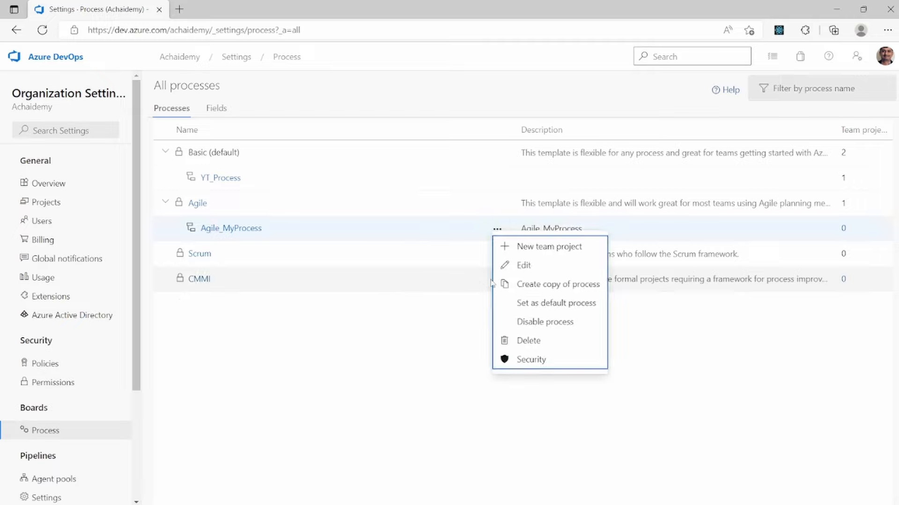
click(423, 311)
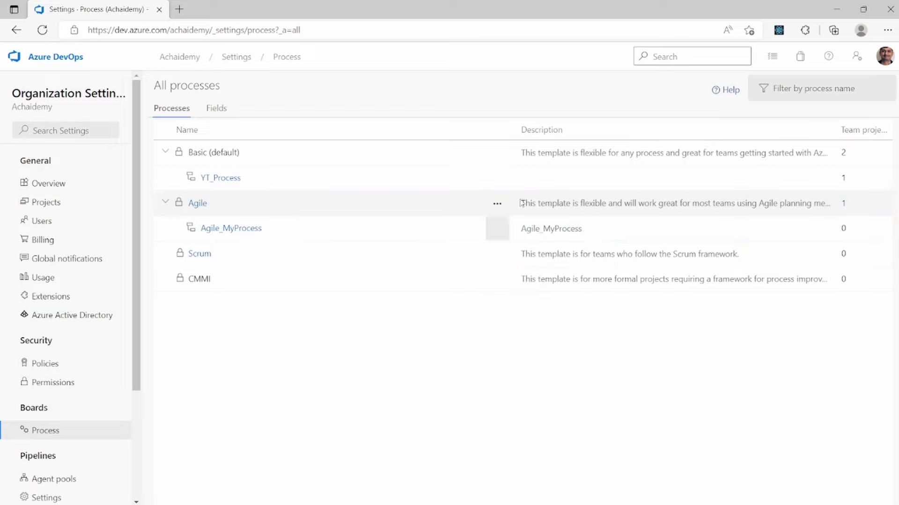
click(498, 204)
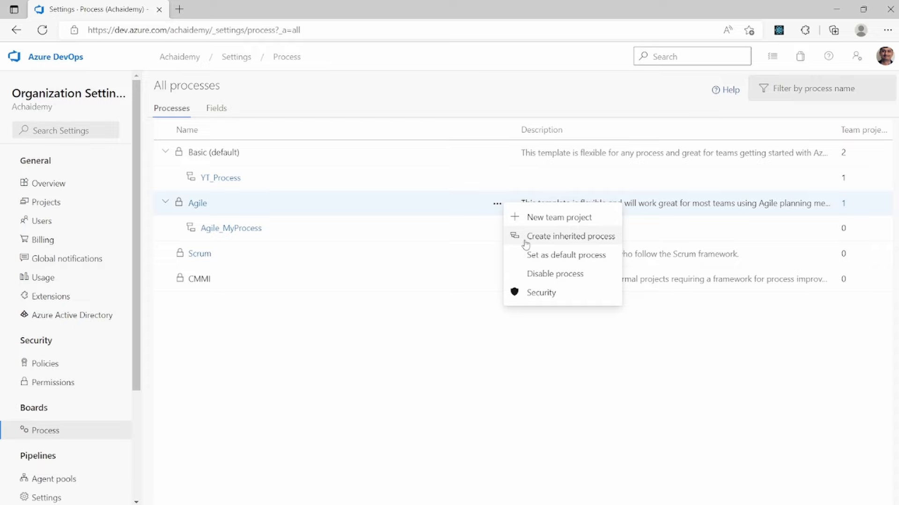
click(265, 482)
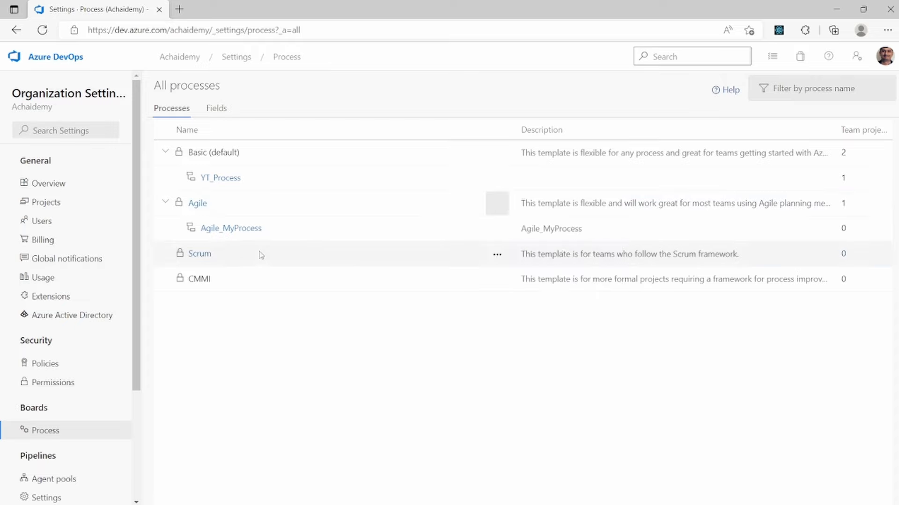
click(242, 234)
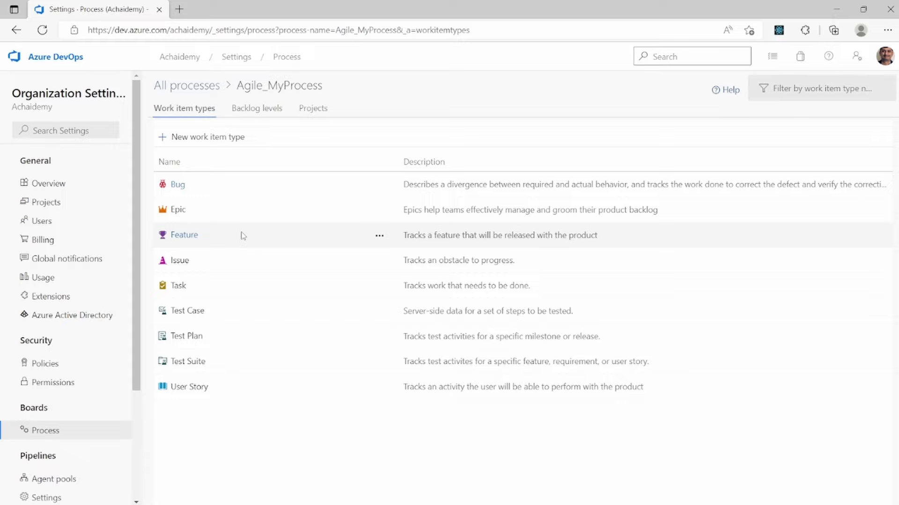
click(199, 87)
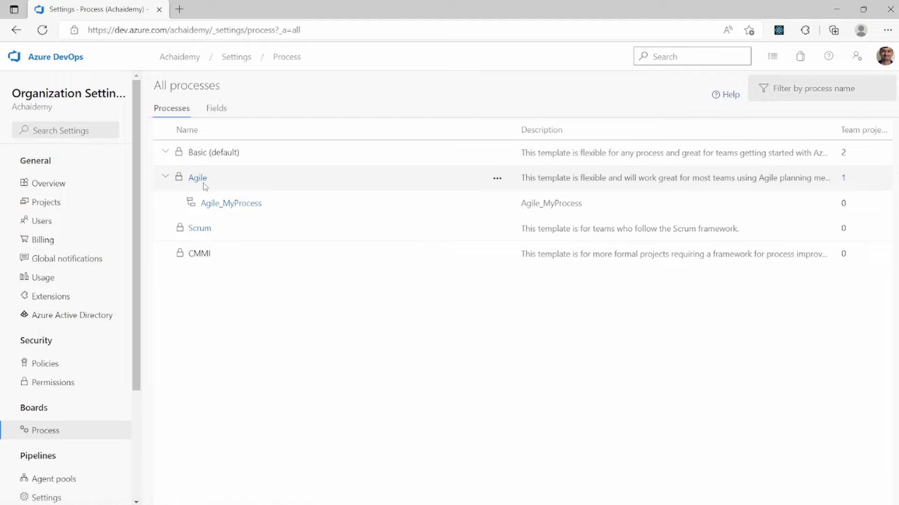
Start creating a new work item type in the Agile_MyProcess process
click(234, 204)
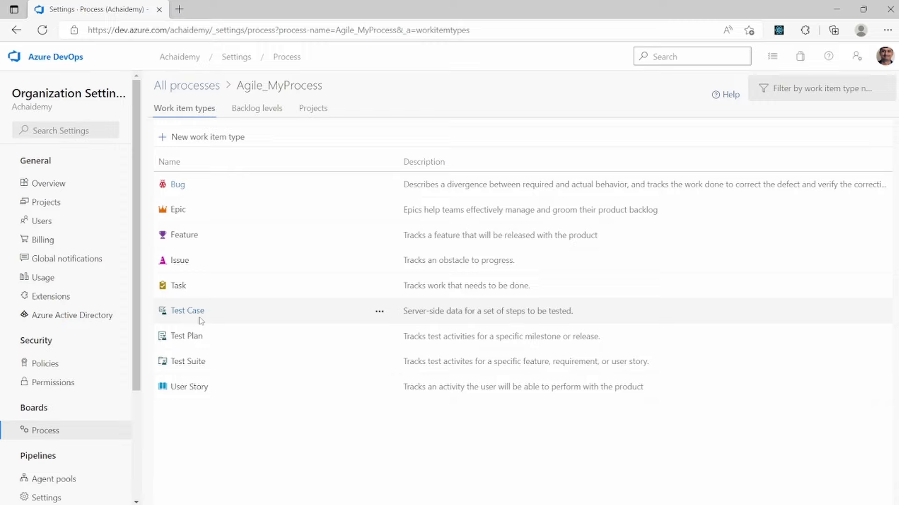
click(241, 140)
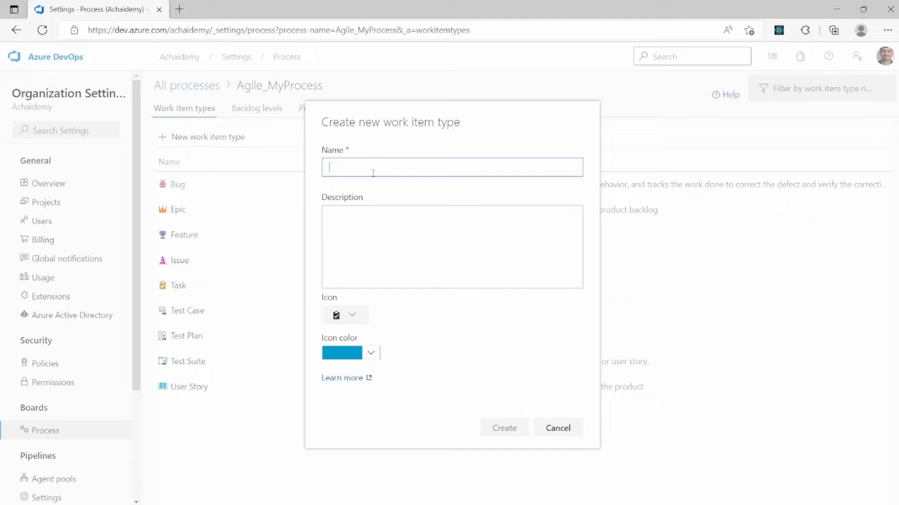
text(Po)
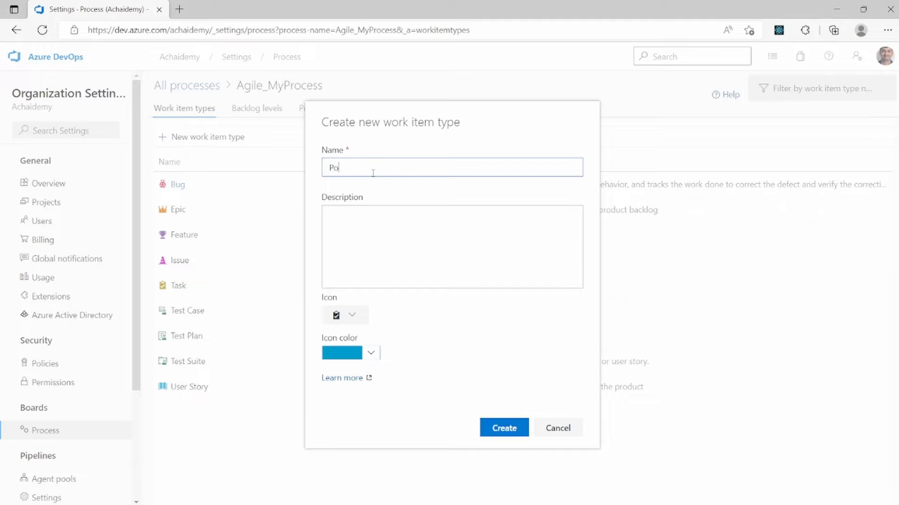
key(BackSpace)
key(BackSpace)
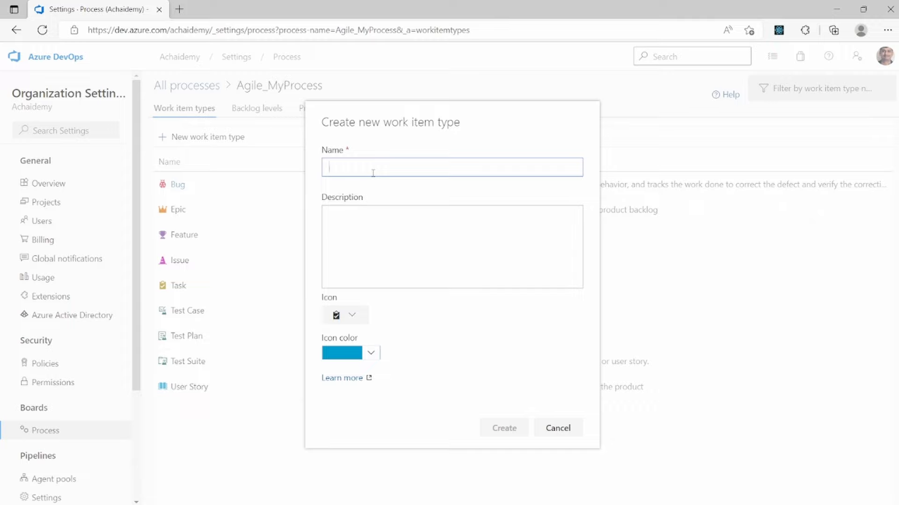
text(QA)
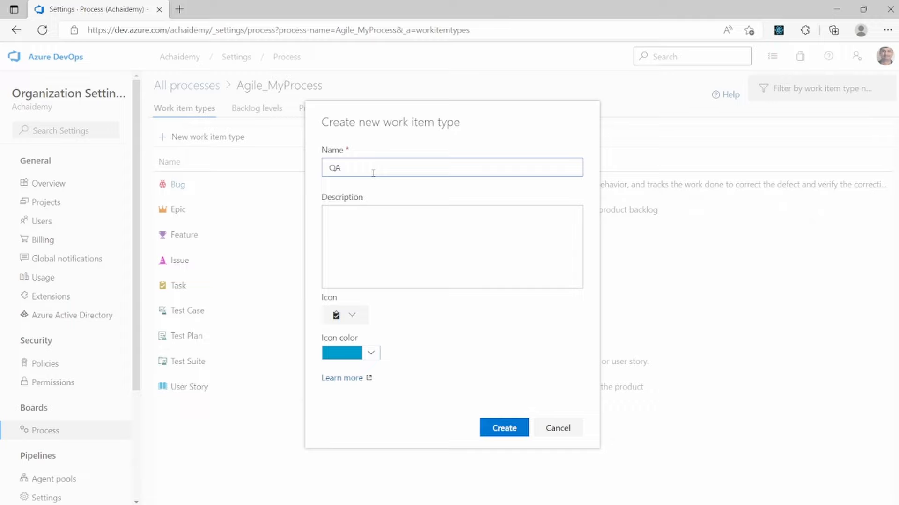
text(_V)
key(BackSpace)
text(_V)
key(BackSpace)
text(Validatios)
double_click(373, 168)
key(BackSpace)
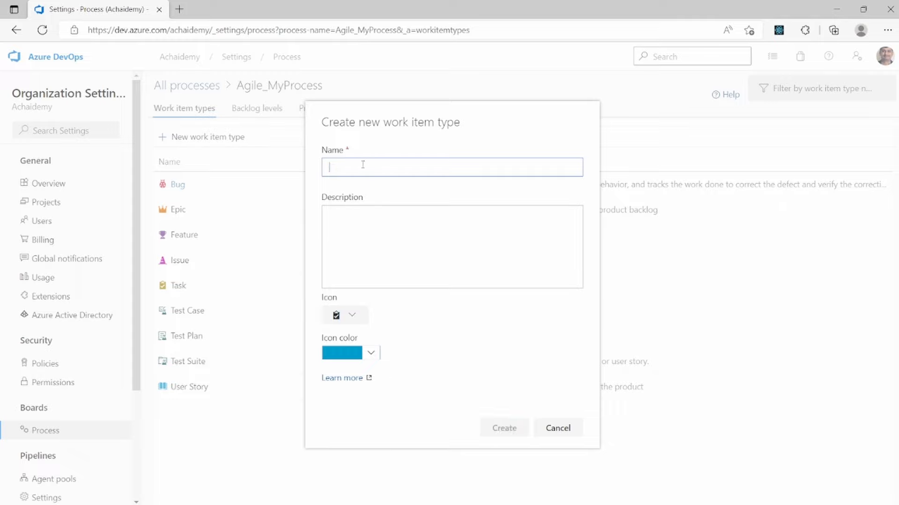
Name the new work item type QualityAssurance
text(Quality )
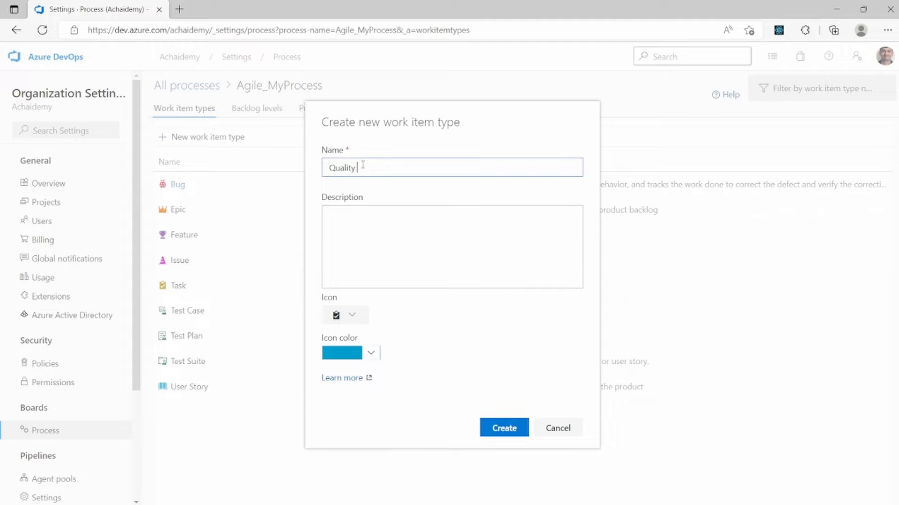
text(Assi)
text(urance)
Enter "track all efforts spent w.r.t QA in multiple envrionments" as the description of the QualityAssurance work item type
click(404, 225)
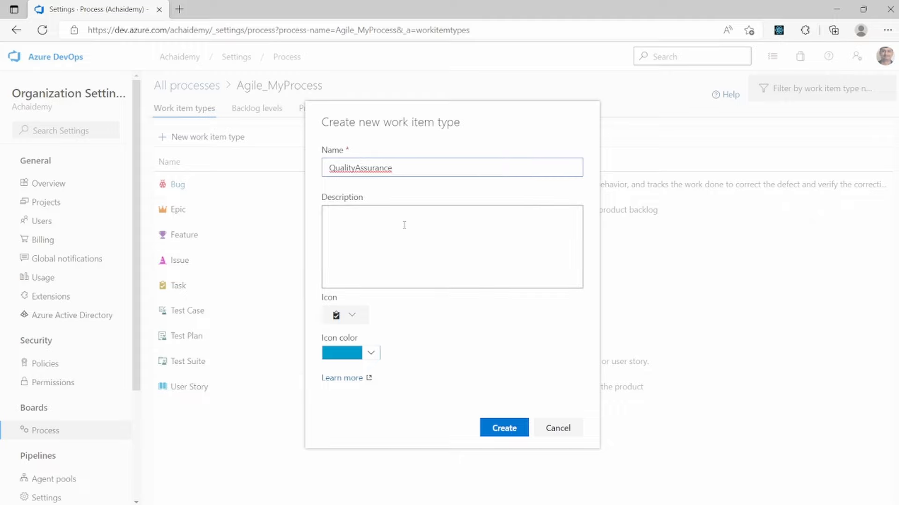
click(382, 265)
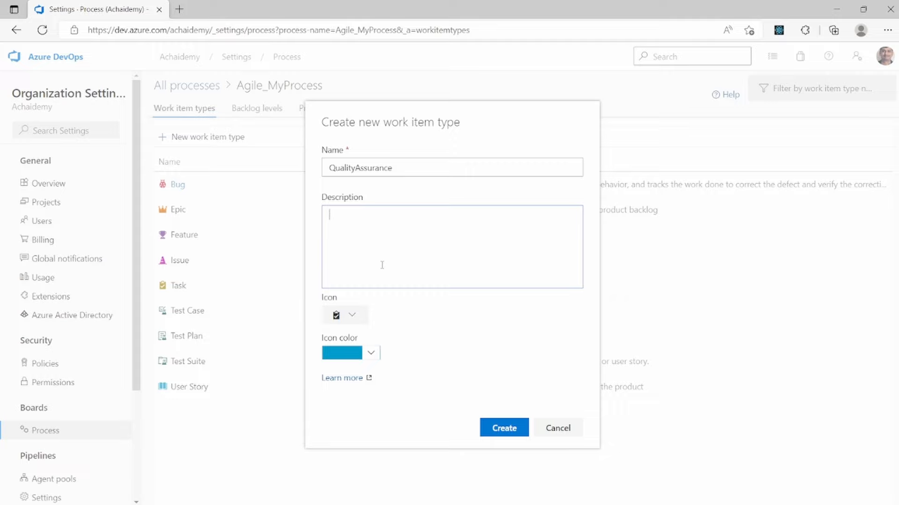
text(track )
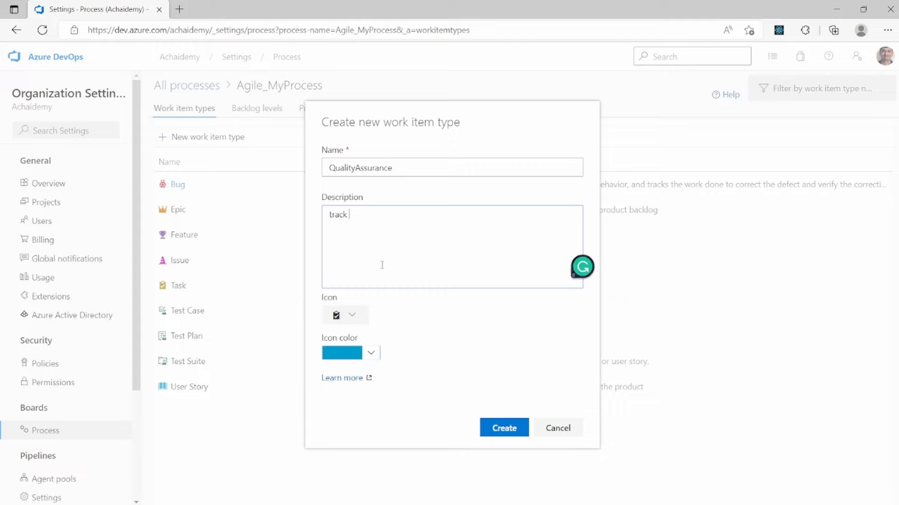
text(all efforts spent w.r.t QA i)
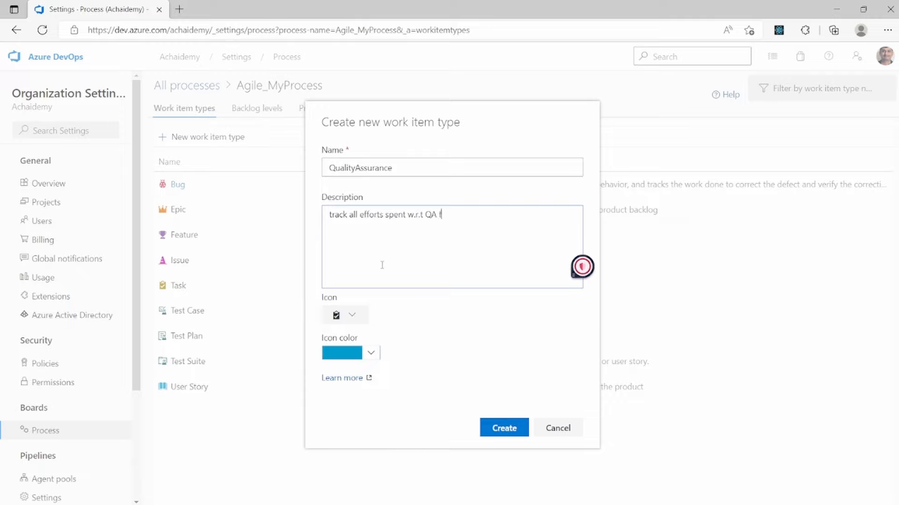
text(n multiple )
text(releases)
key(BackSpace)
key(BackSpace)
key(BackSpace)
key(BackSpace)
key(BackSpace)
key(BackSpace)
key(BackSpace)
key(BackSpace)
key(BackSpace)
text(e )
text(env)
text(rionemn)
key(BackSpace)
key(BackSpace)
key(BackSpace)
text(ments)
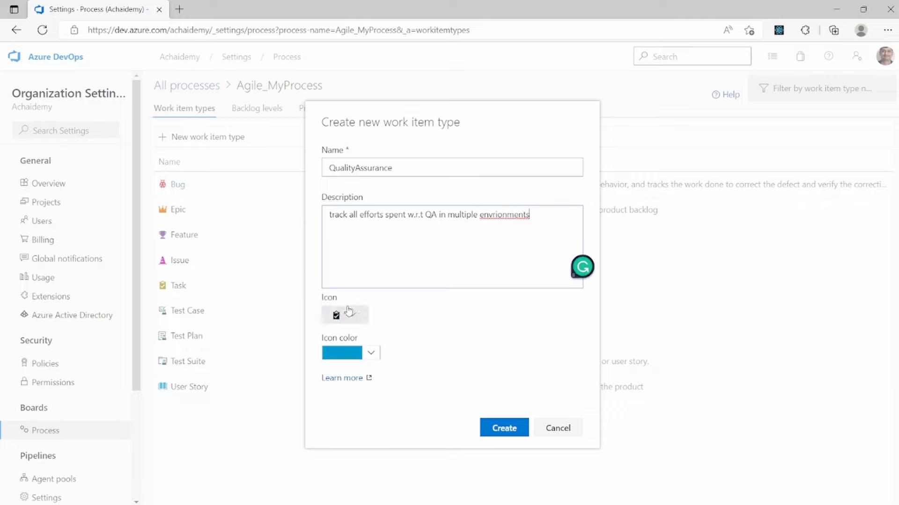
Give the QualityAssurance work item type the magnifier-with-check-mark icon in dark purple and create it
click(351, 313)
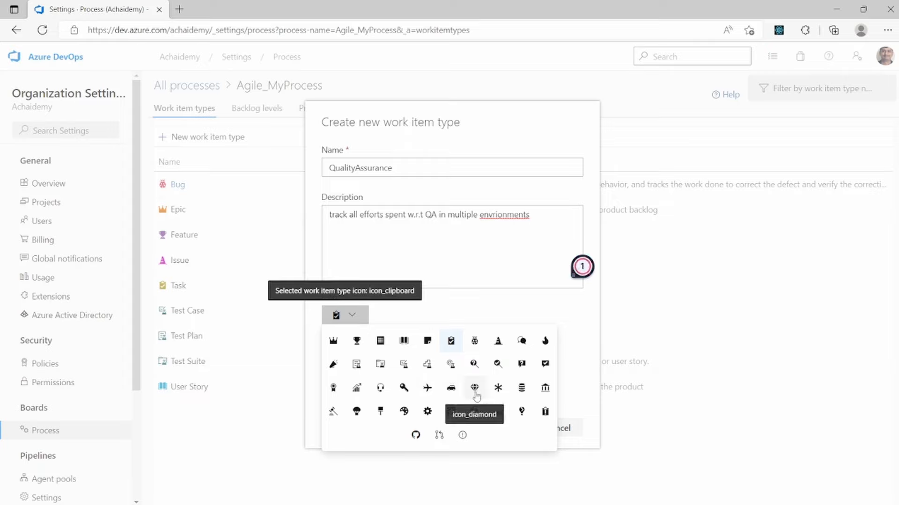
click(495, 369)
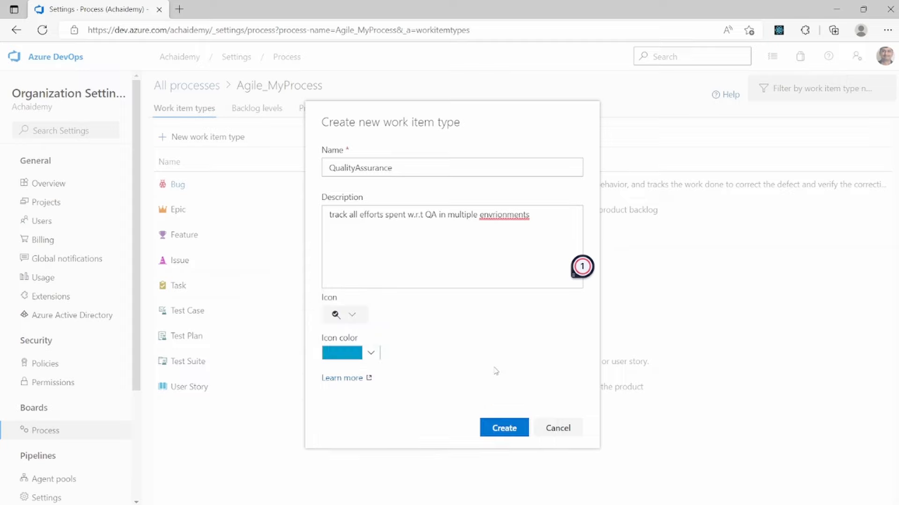
click(371, 356)
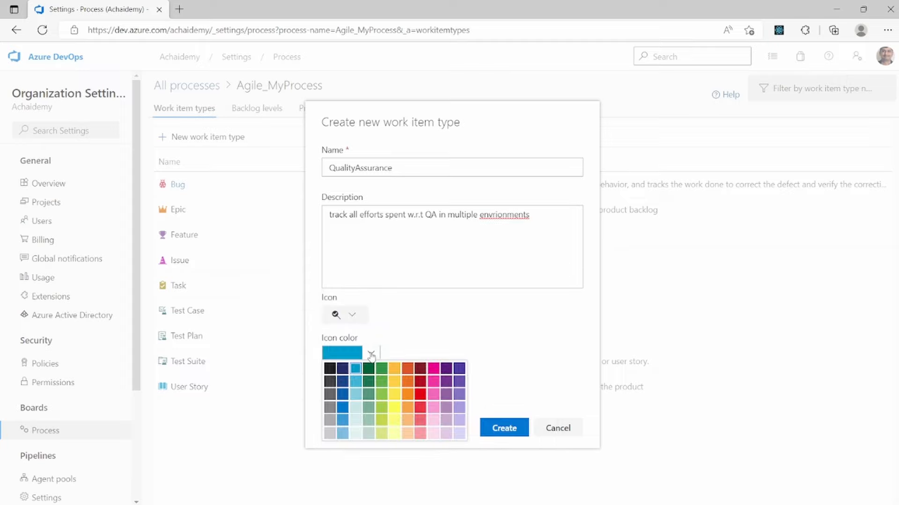
click(460, 368)
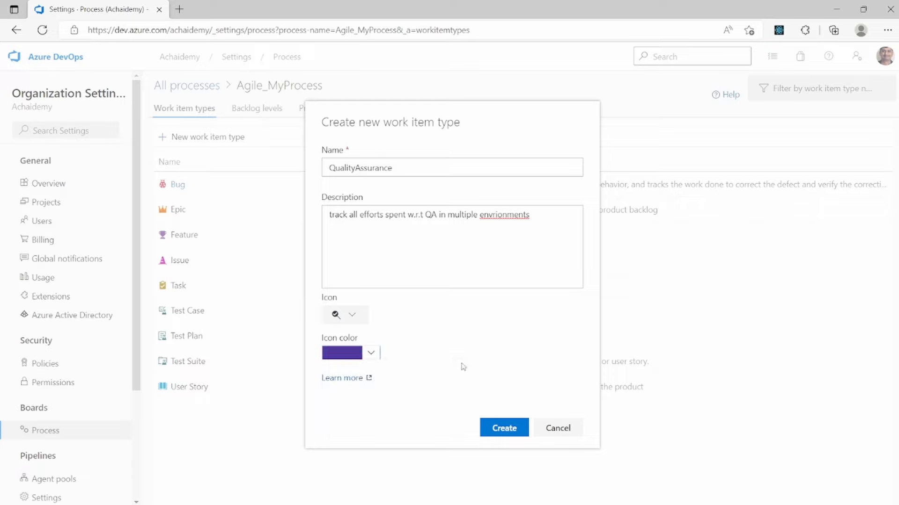
click(504, 427)
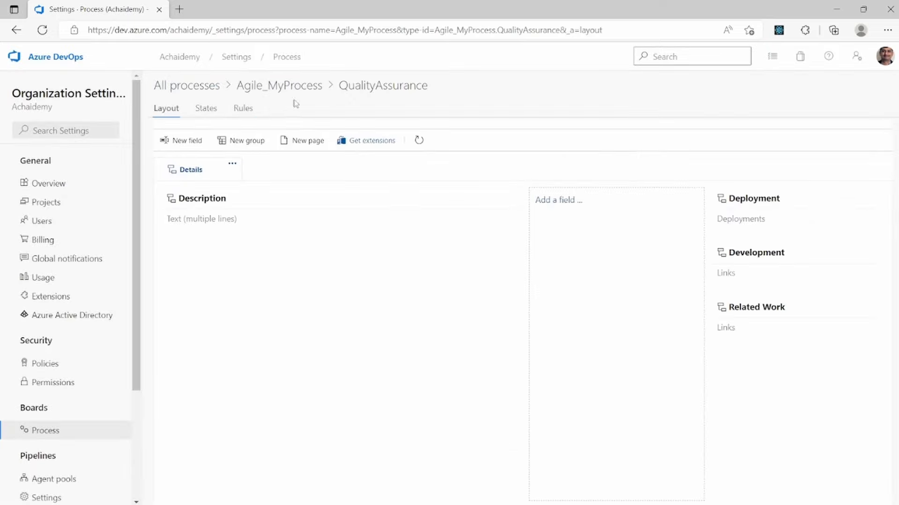
Start a new top-level portfolio backlog in Agile_MyProcess and include the QualityAssurance work item type in it
click(279, 85)
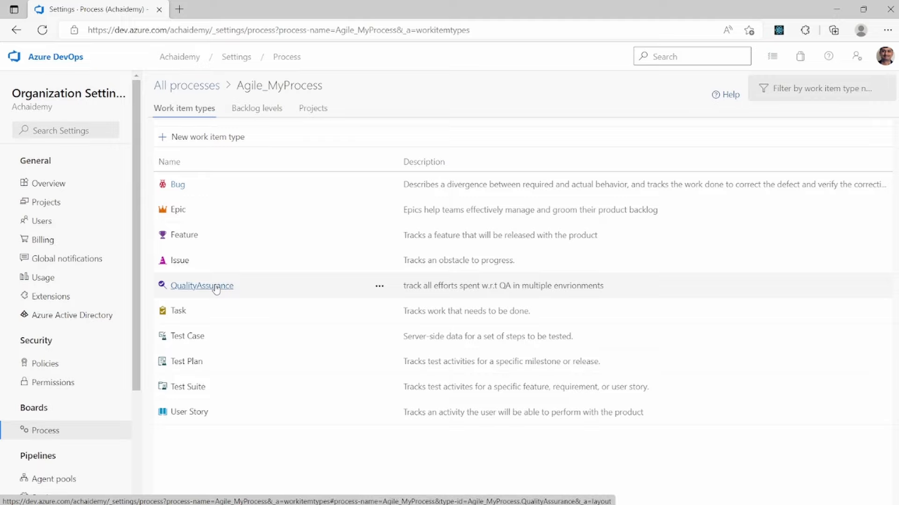
click(256, 107)
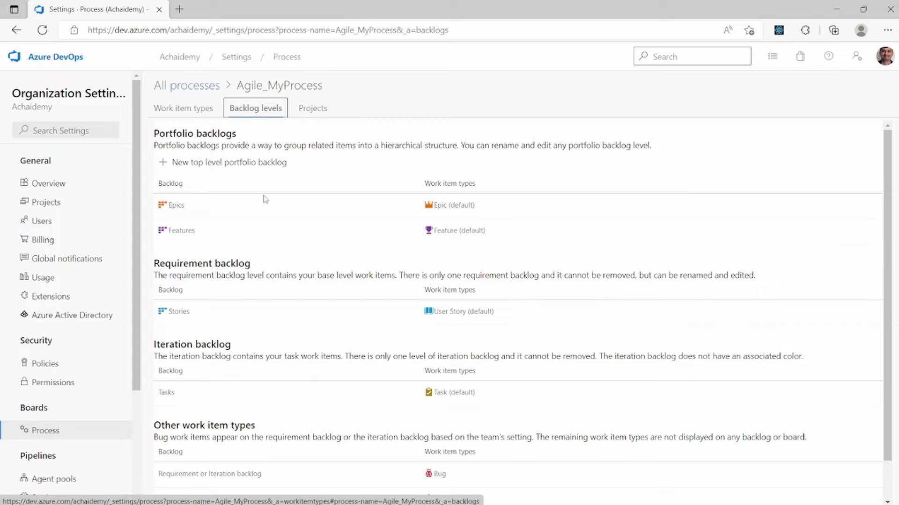
click(263, 159)
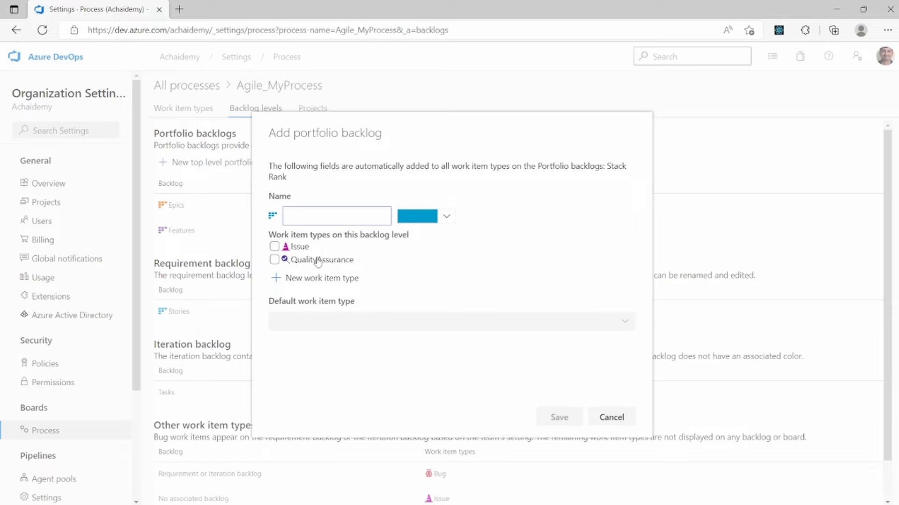
click(274, 260)
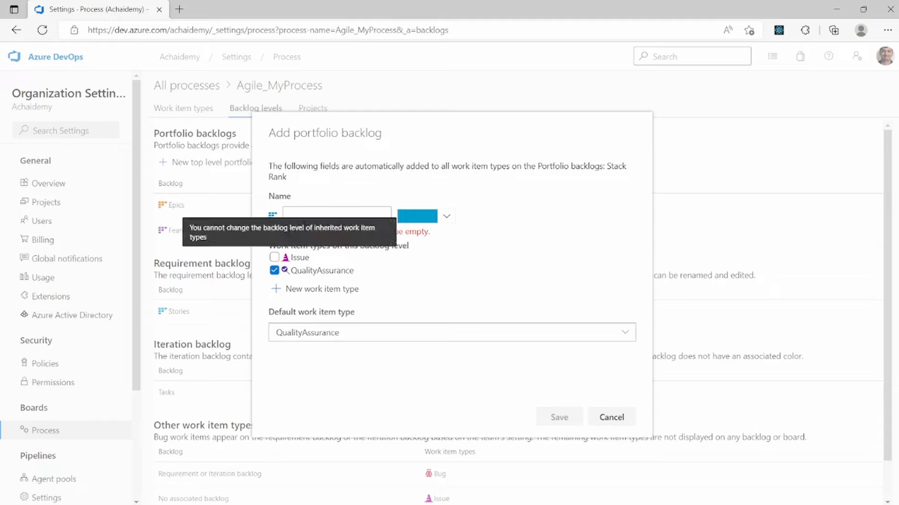
Name the portfolio backlog QualityAssuranceBacklog, set its color to dark purple #51399f, and save it
click(304, 214)
text(Q)
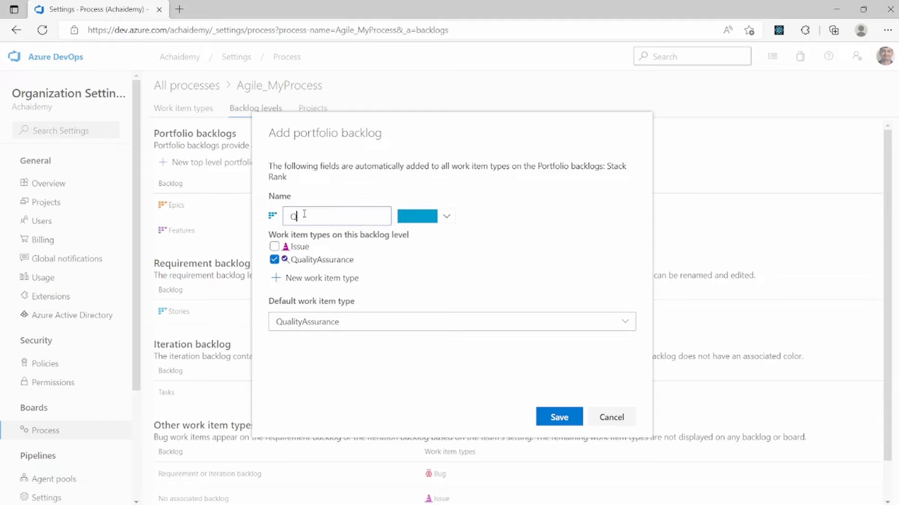
text(aualityAssuranceBacklog)
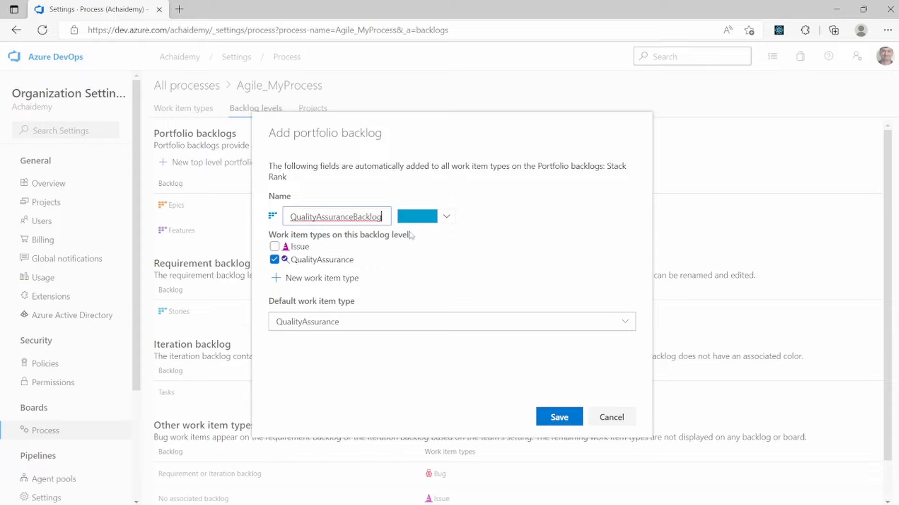
click(435, 218)
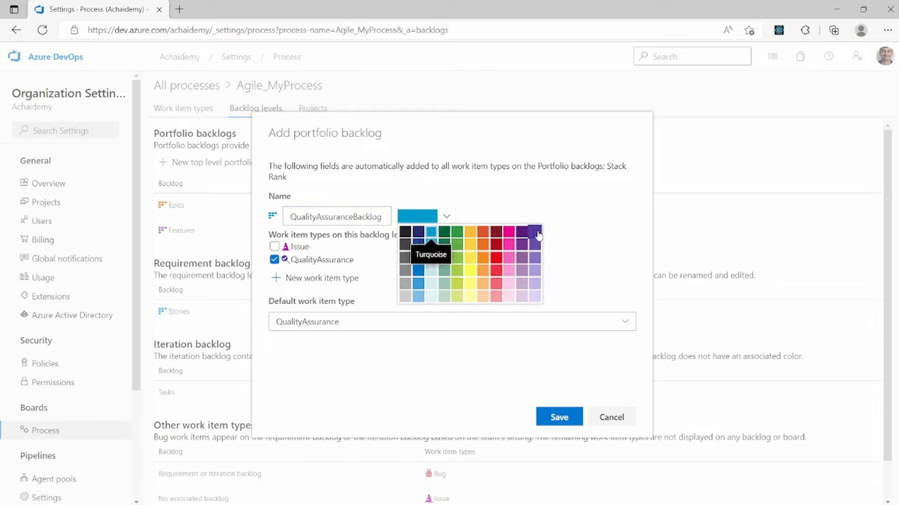
click(535, 232)
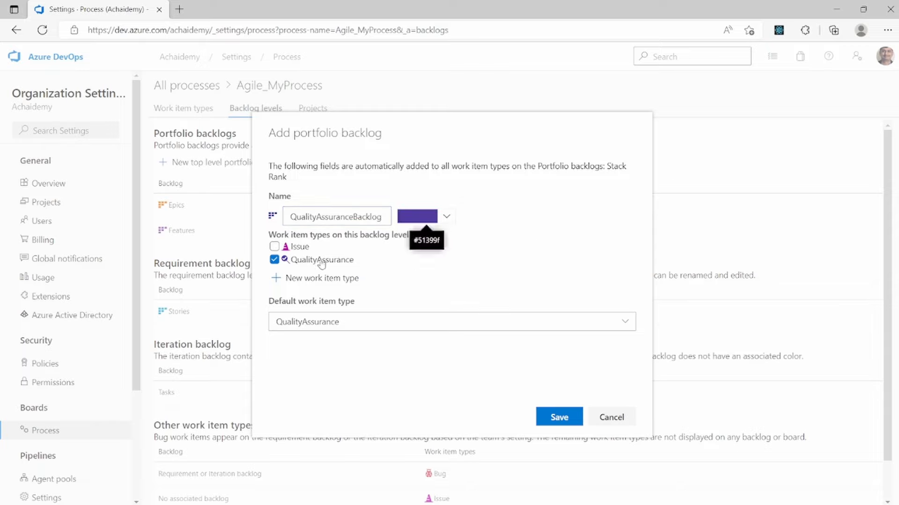
click(559, 417)
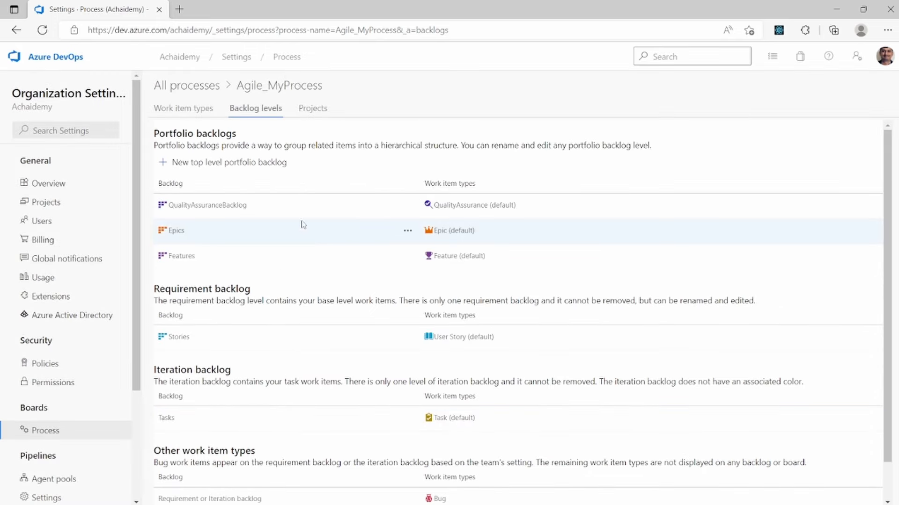
Review the backlog levels of Agile_MyProcess and the work item type assigned to QualityAssuranceBacklog
scroll(267, 243, down, 1)
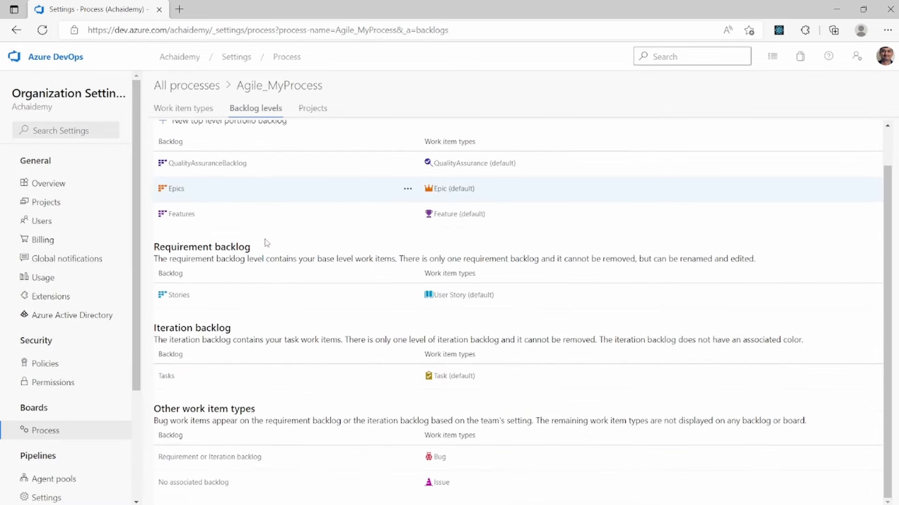
scroll(266, 243, up, 1)
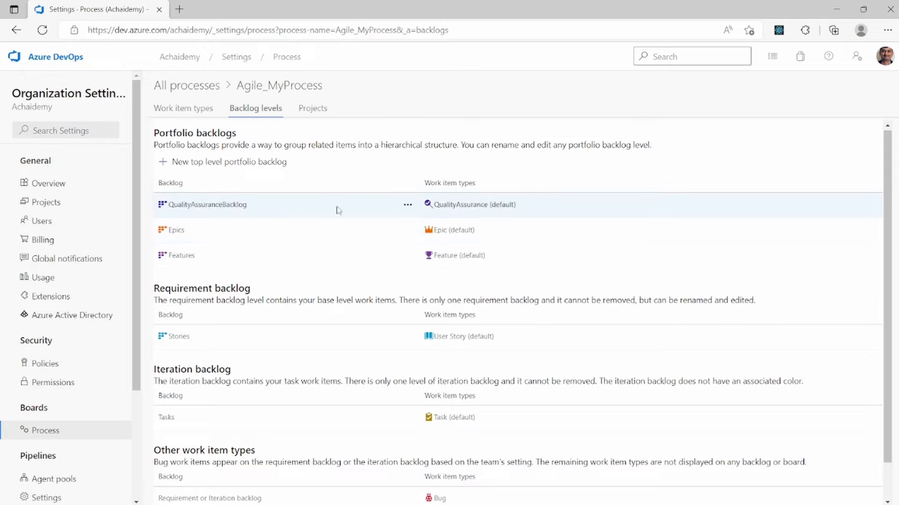
click(472, 213)
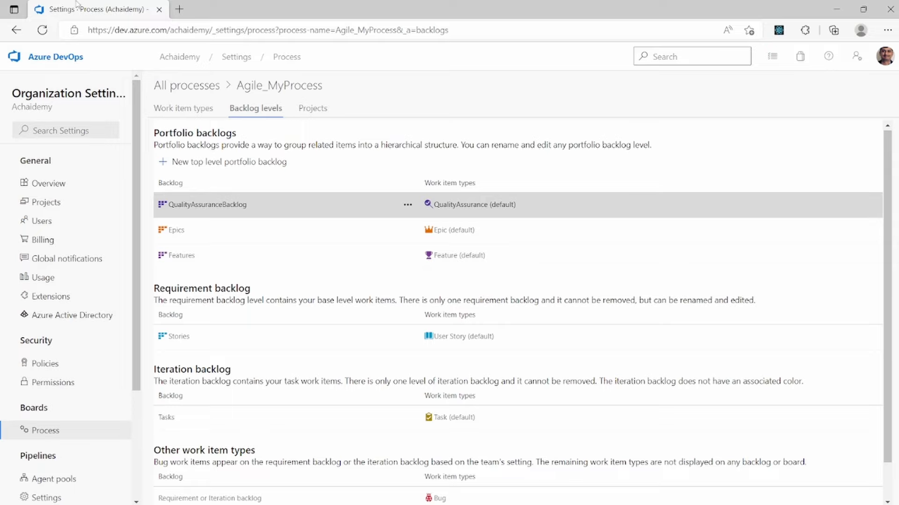
Start a new project in the Achaidemy organization and name it Demo.Process
click(76, 58)
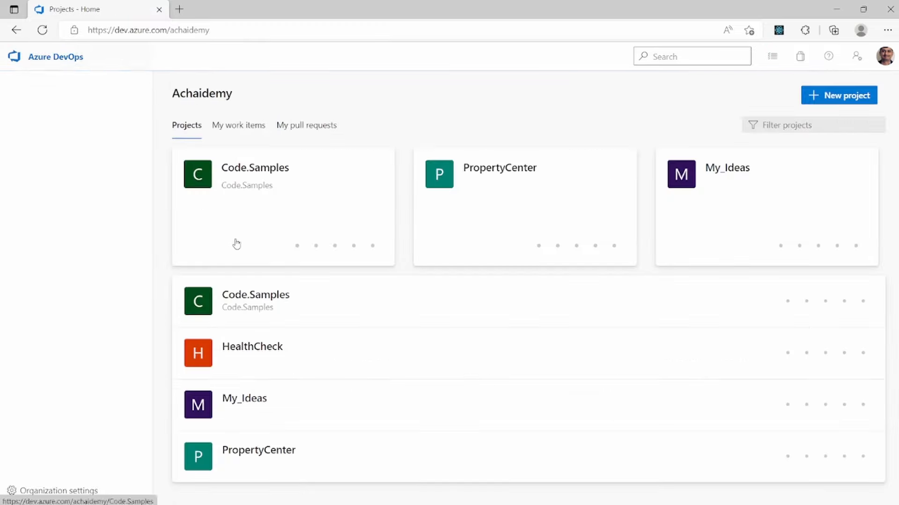
click(56, 491)
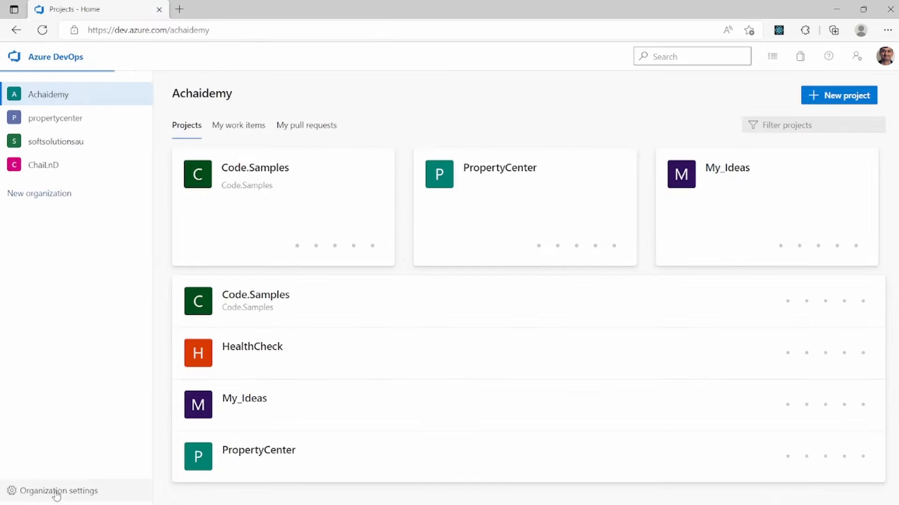
click(15, 29)
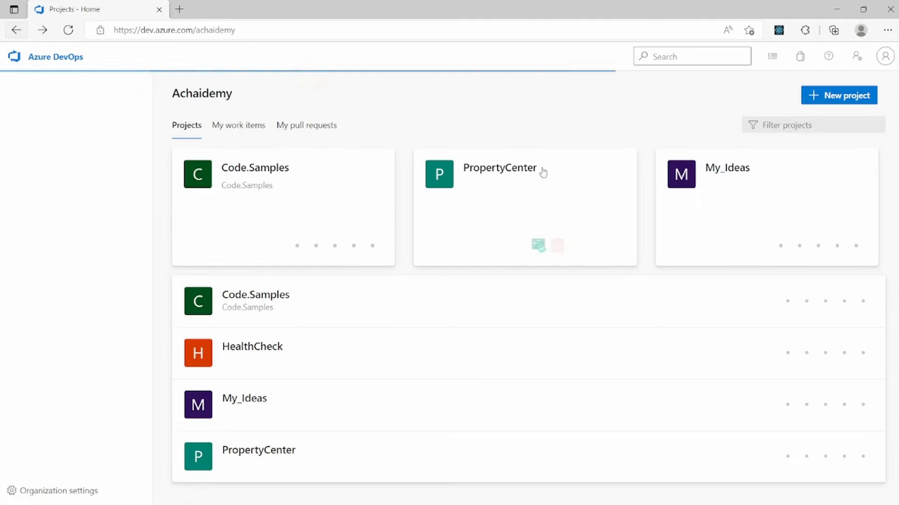
click(857, 98)
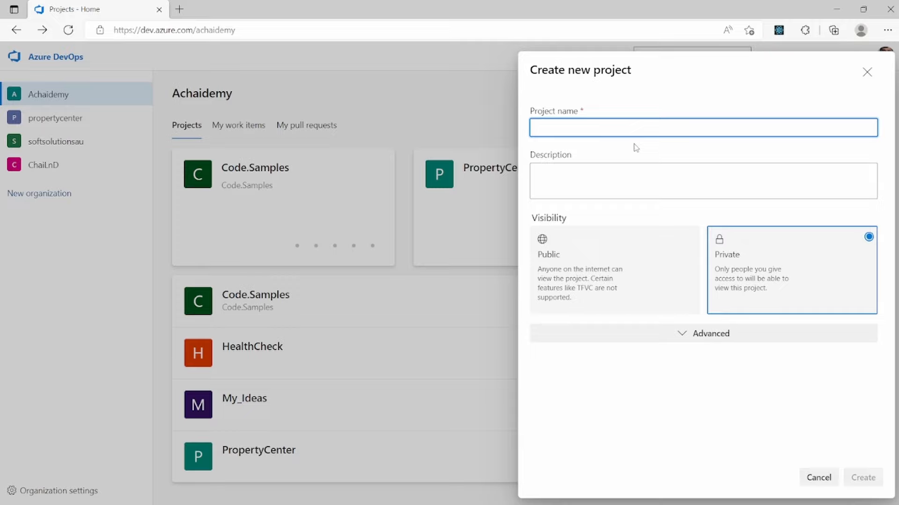
text(Dem)
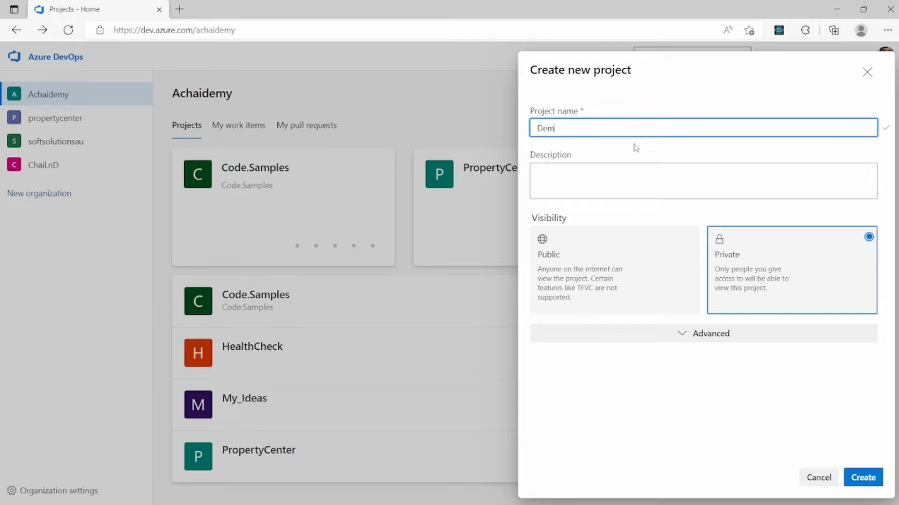
text(o.Process)
Set the project's work item process to Agile_MyProcess in the advanced options and create the project
click(687, 333)
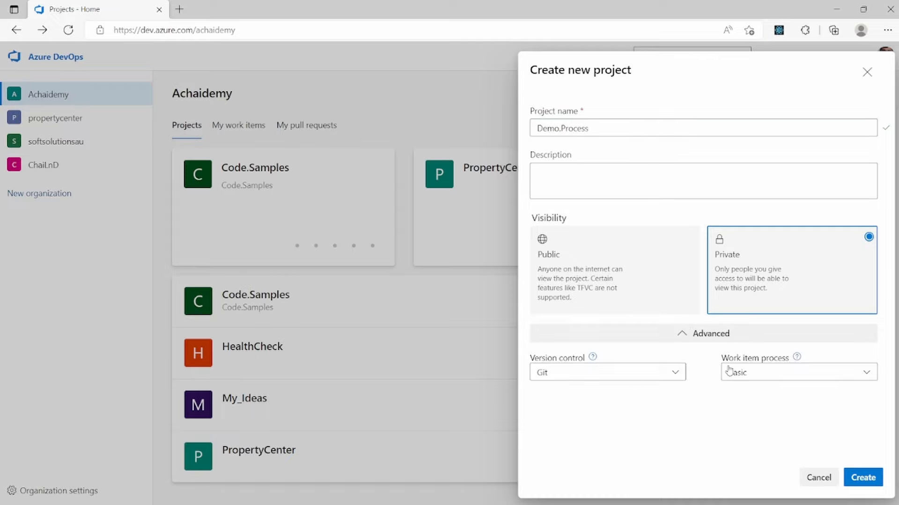
click(757, 378)
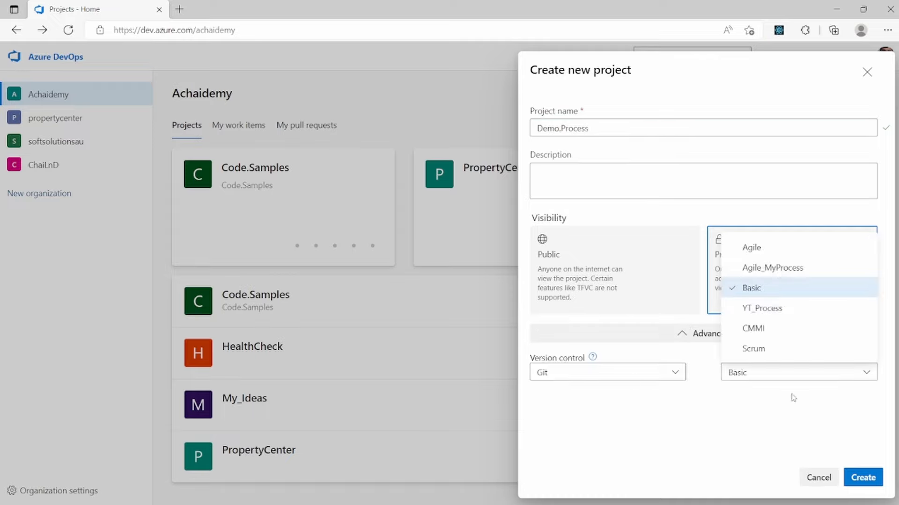
click(762, 273)
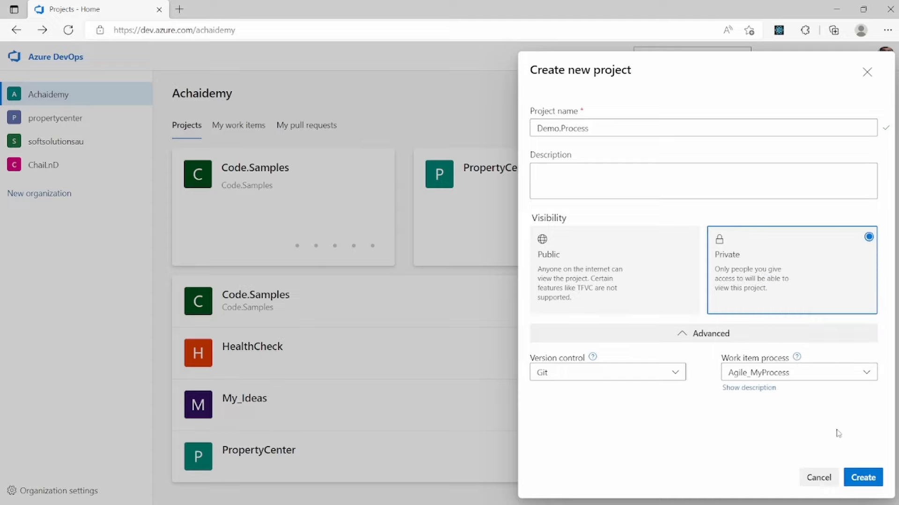
click(860, 481)
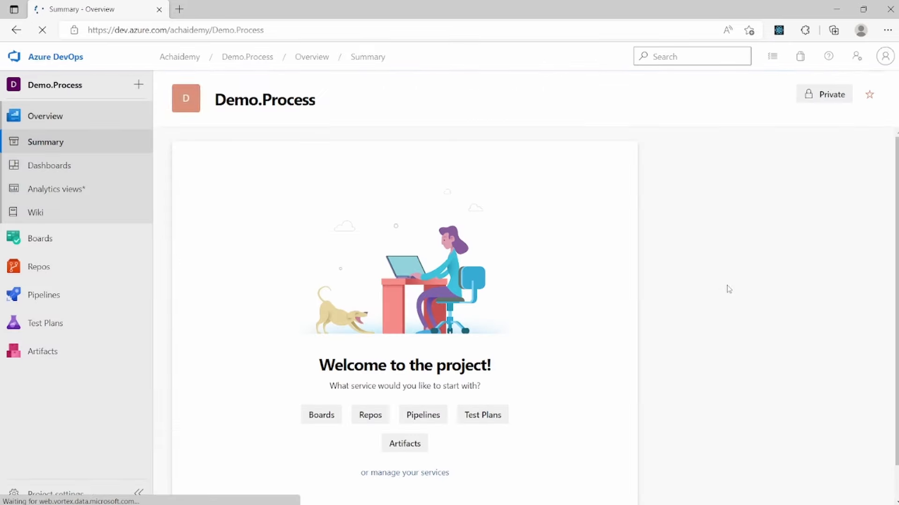
Open the Work items page in the Boards area of the Demo.Process project
mouse_move(2, 294)
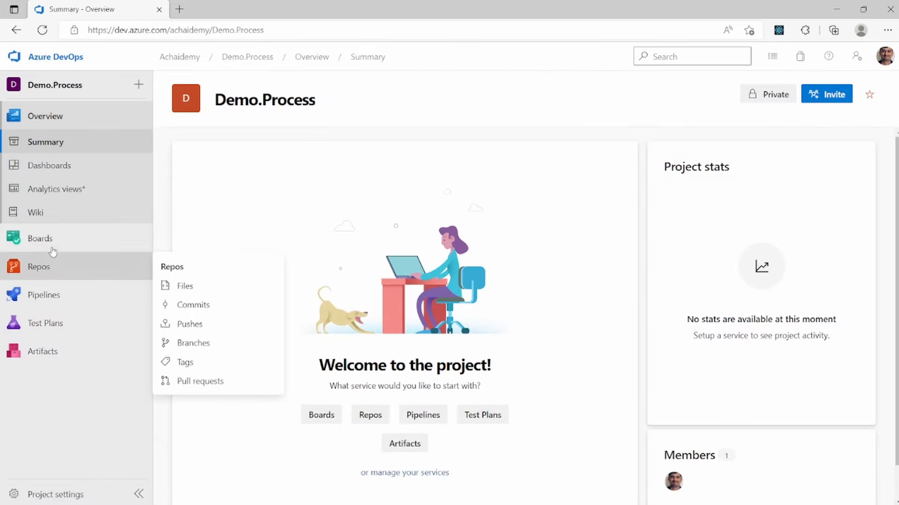
mouse_move(46, 236)
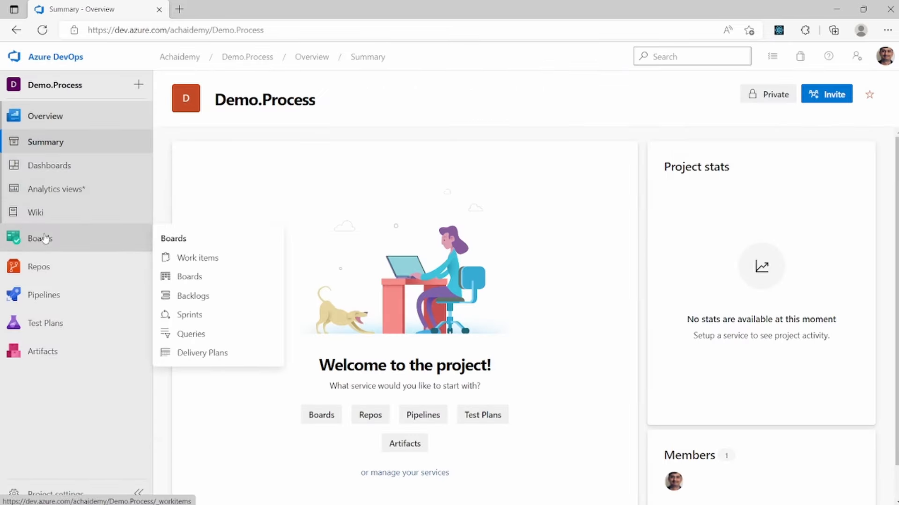
click(201, 257)
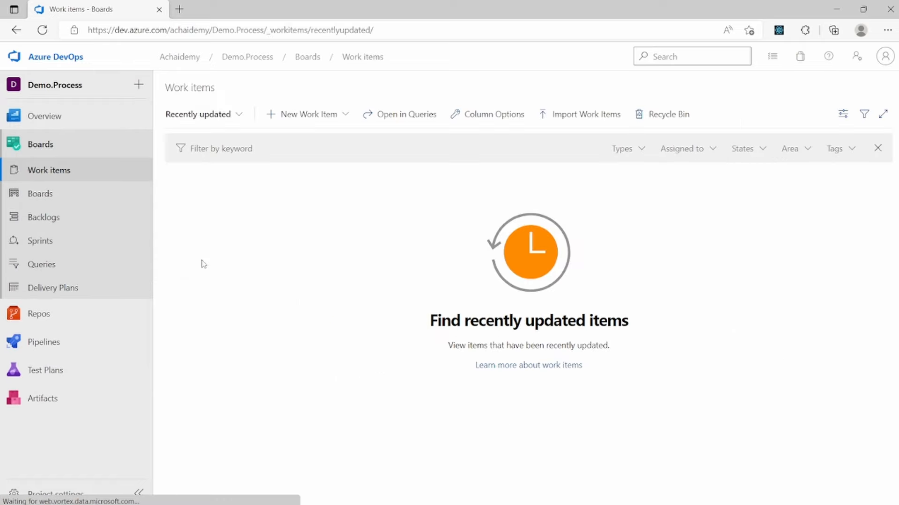
Open a blank QualityAssurance work item form in Demo.Process and examine its fields and sections
click(286, 121)
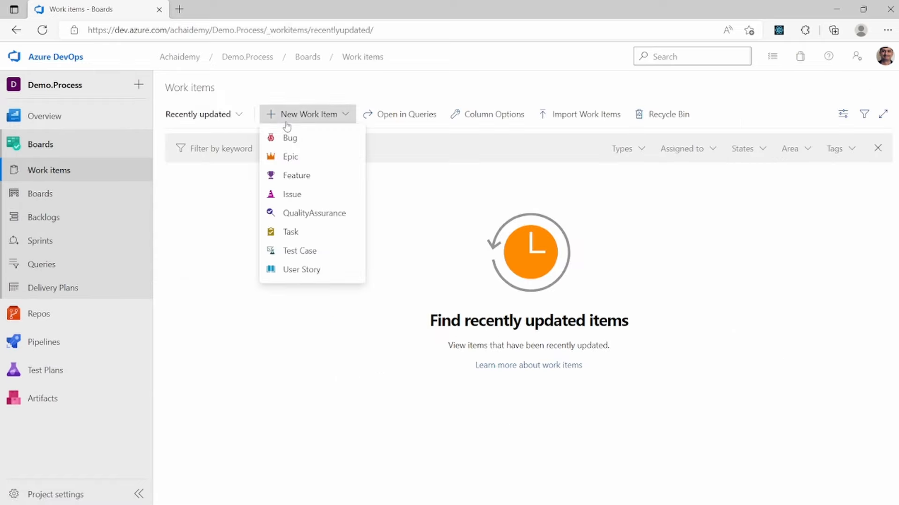
click(321, 217)
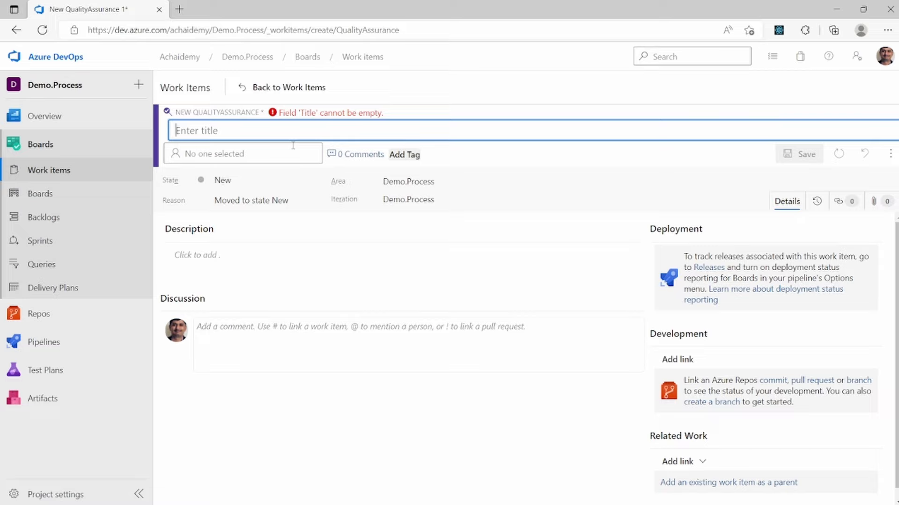
click(315, 449)
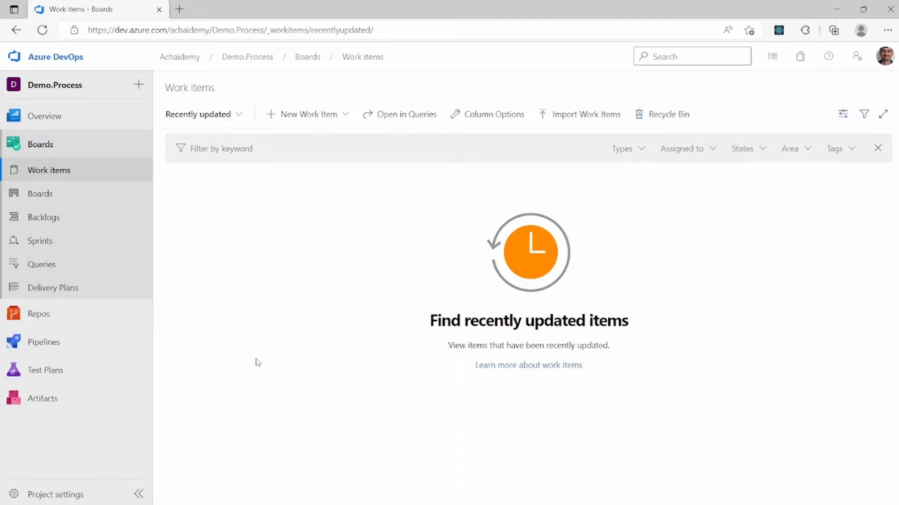
Check the process assigned to Demo.Process in the project settings and open that process's work item types
click(57, 495)
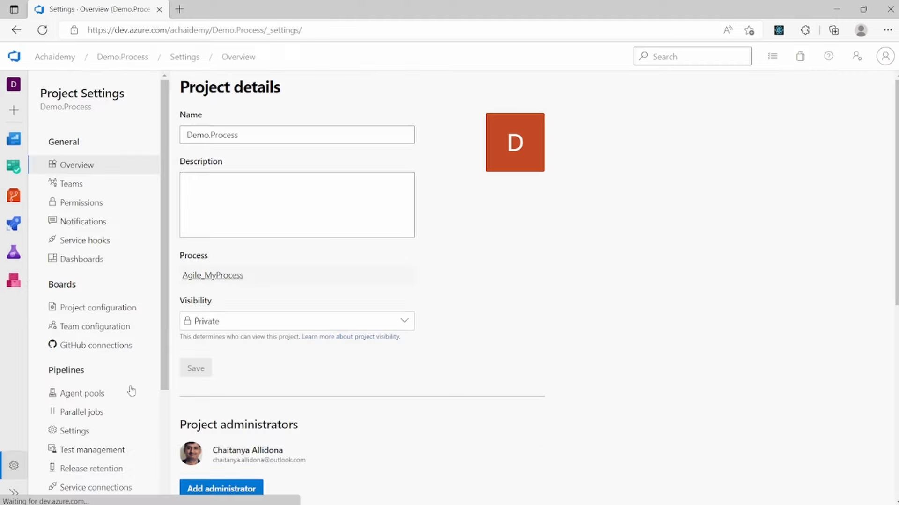
click(212, 278)
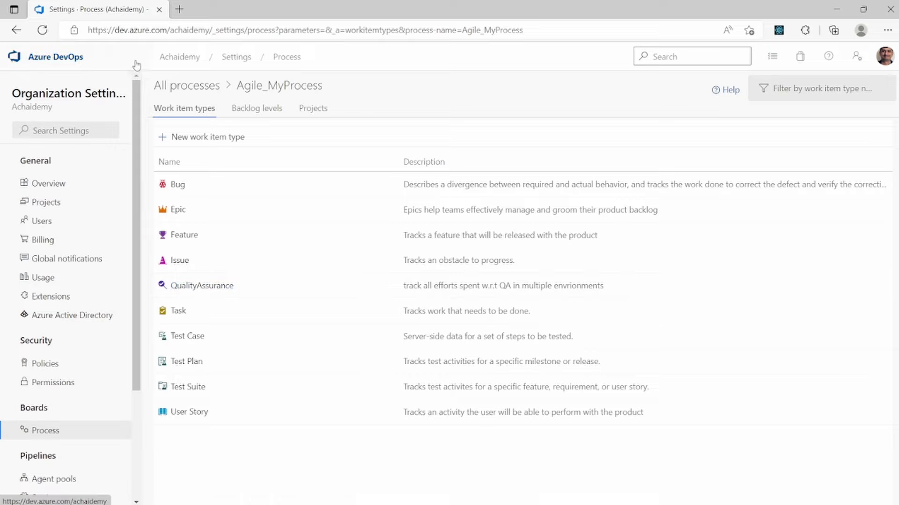
Return to the Demo.Process project and open its Work items page
click(88, 60)
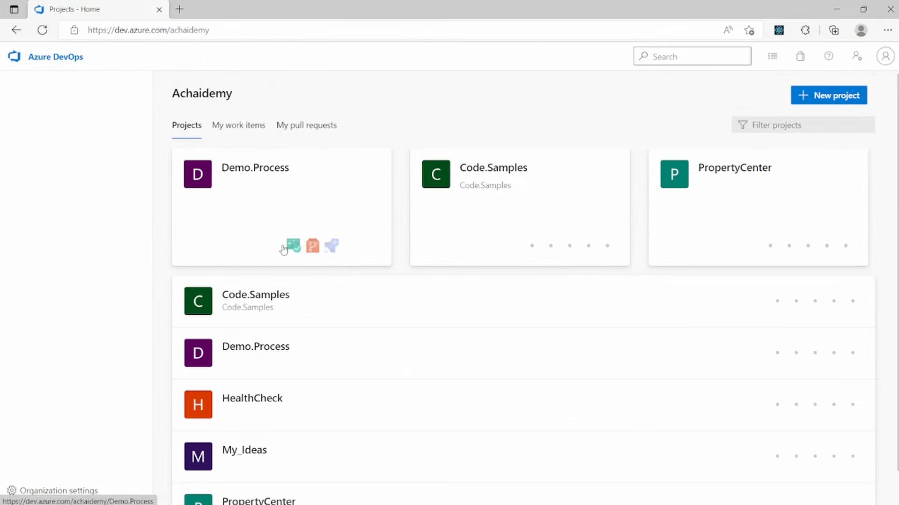
click(287, 178)
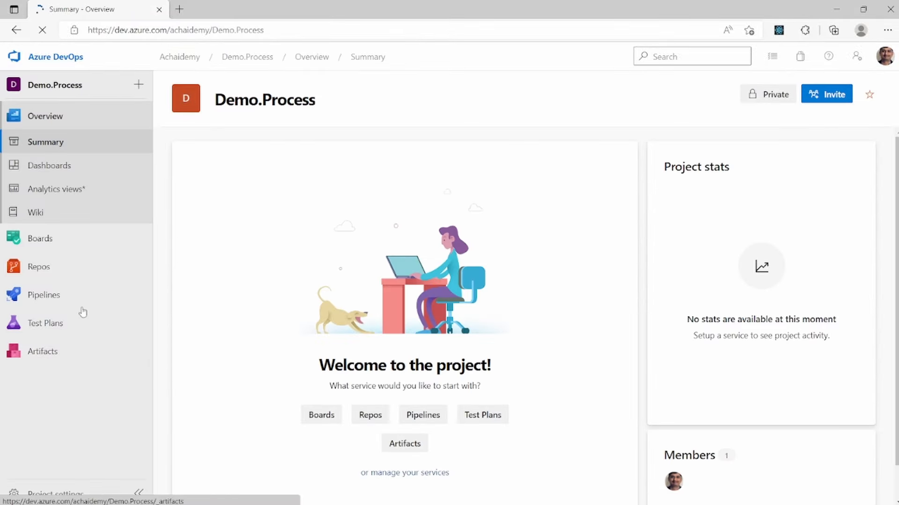
mouse_move(62, 255)
mouse_move(159, 248)
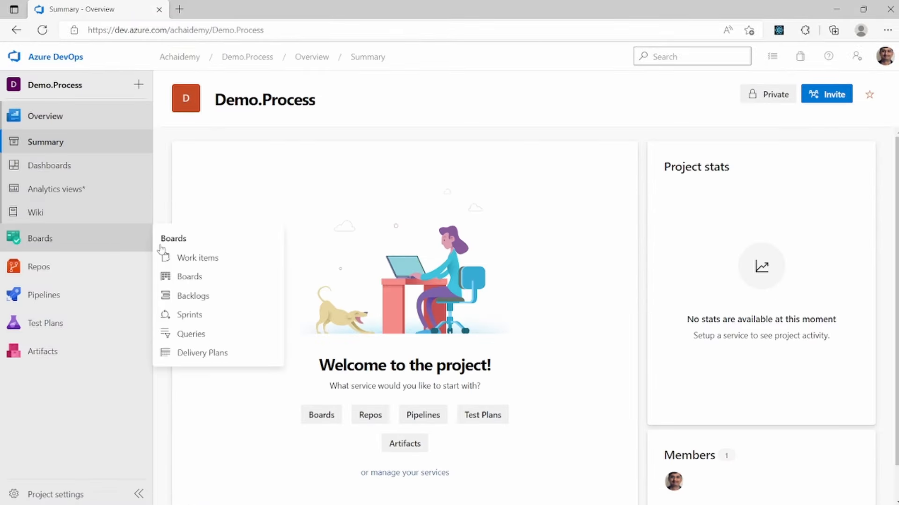
click(192, 262)
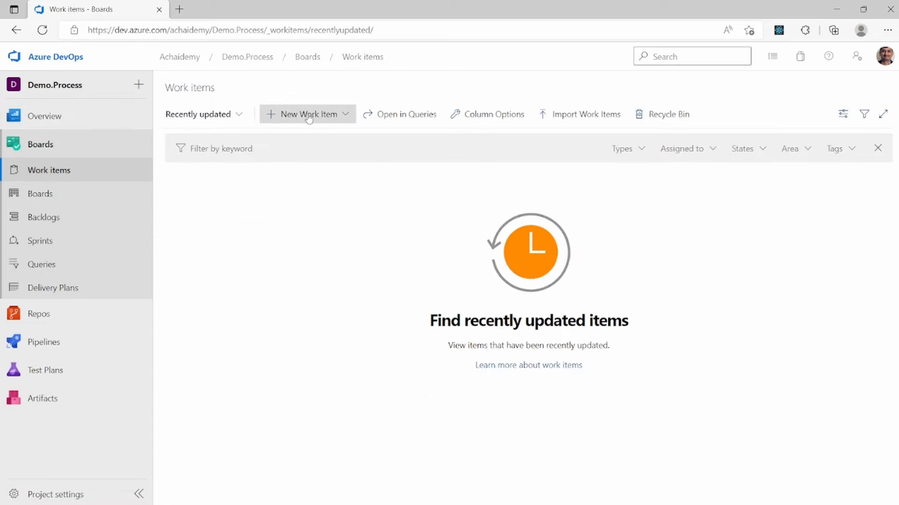
Create a QualityAssurance work item titled "Load testing for Staging environment" and save it
click(305, 114)
click(288, 214)
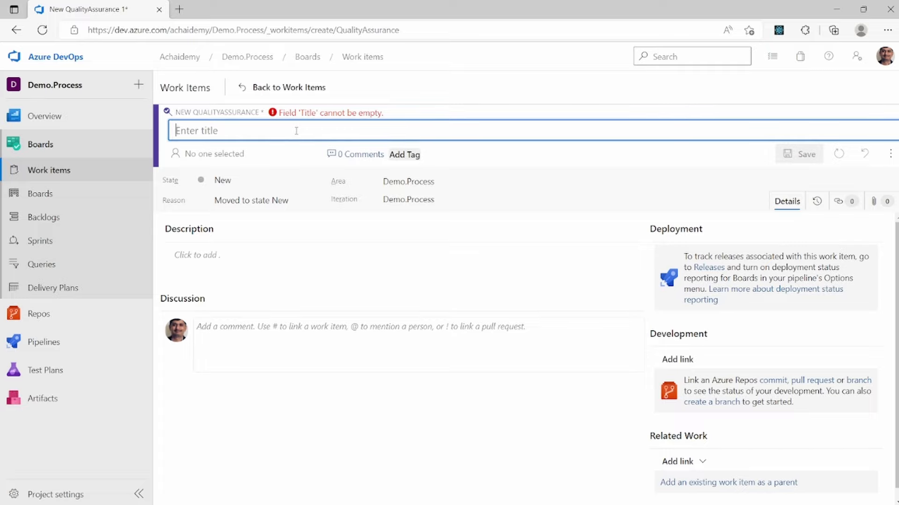
text(Load testi)
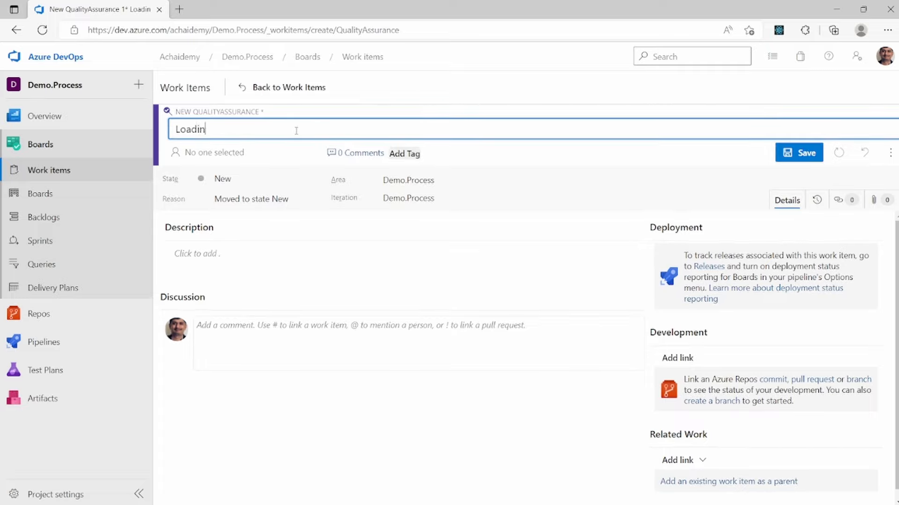
text(ng for Sta)
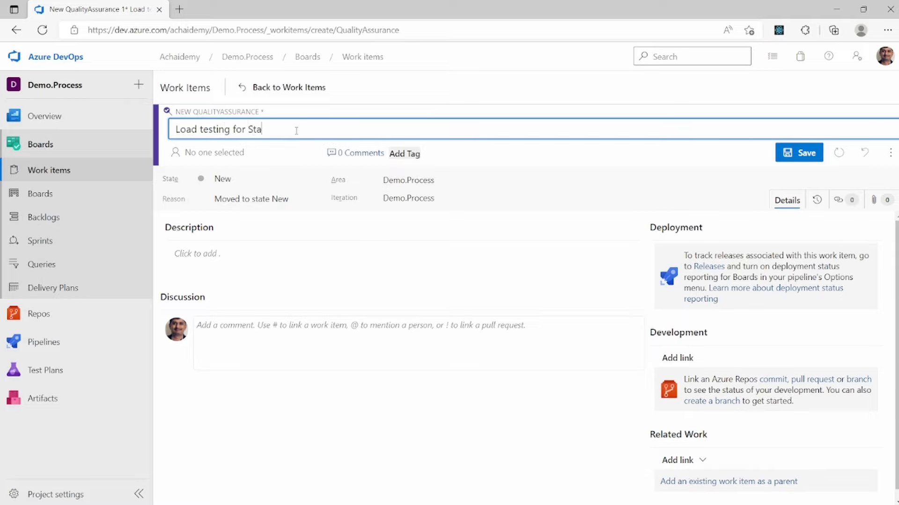
text(ging environement)
key(BackSpace)
key(BackSpace)
key(BackSpace)
key(BackSpace)
key(BackSpace)
key(BackSpace)
text(nment)
click(801, 153)
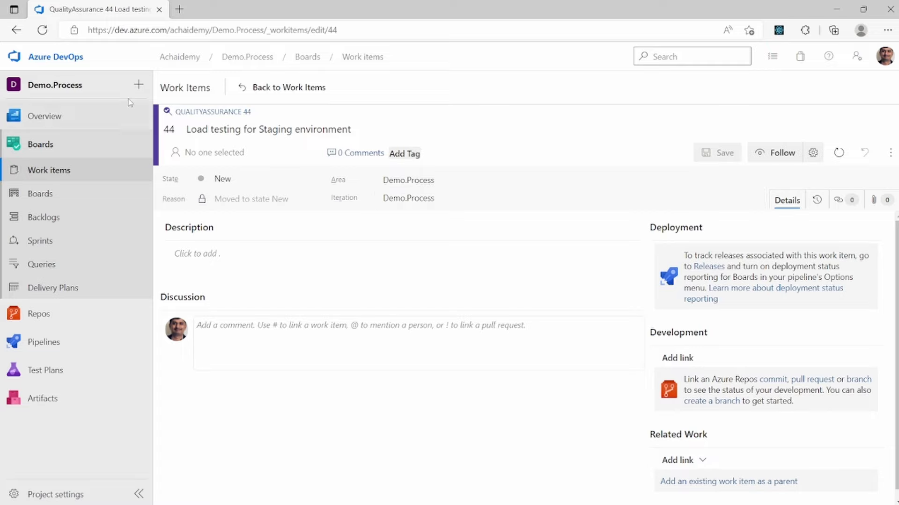
Open the layout of the QualityAssurance work item type in Agile_MyProcess from the organization's process settings
click(78, 60)
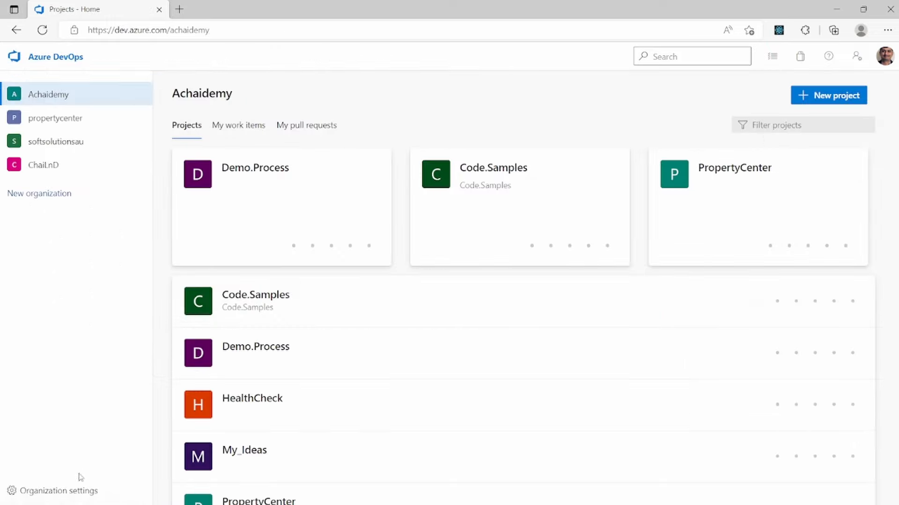
click(65, 493)
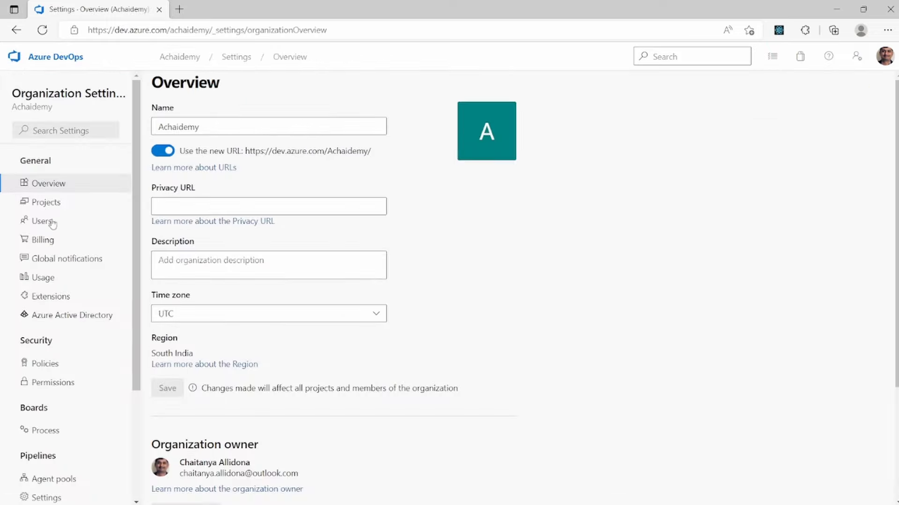
click(50, 437)
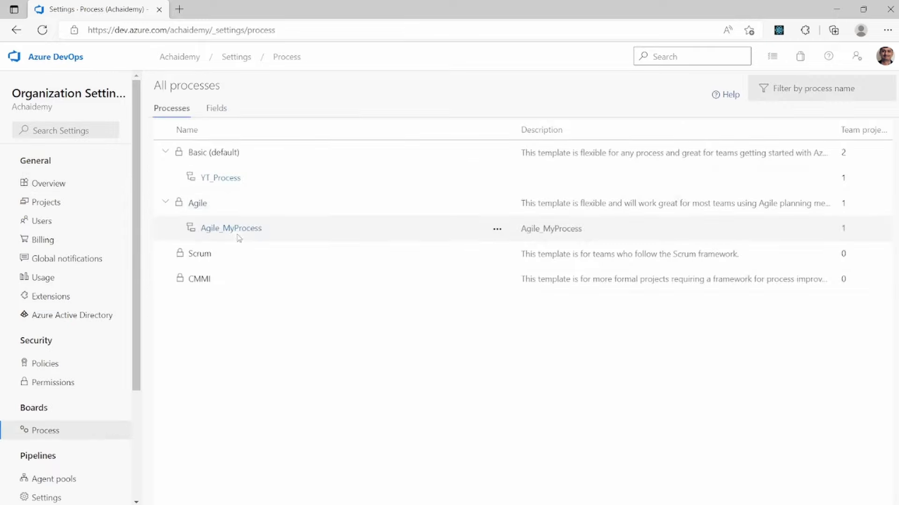
click(239, 229)
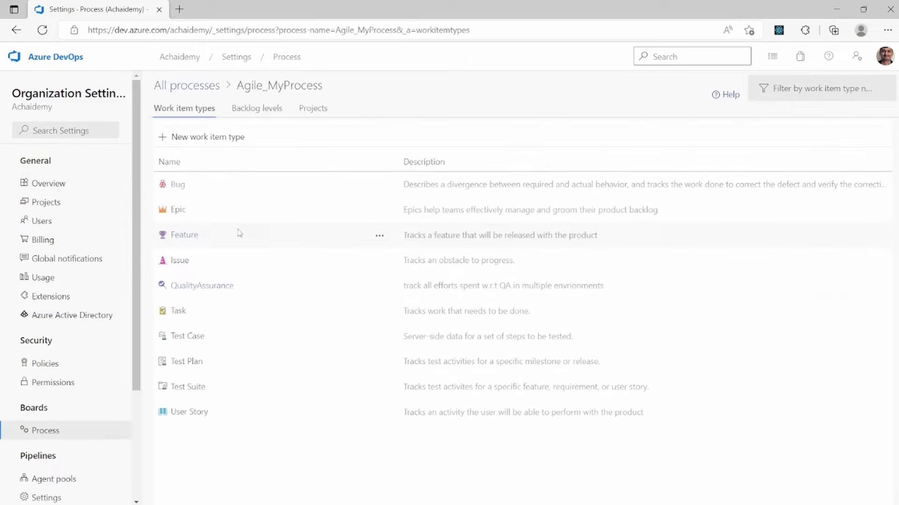
click(200, 290)
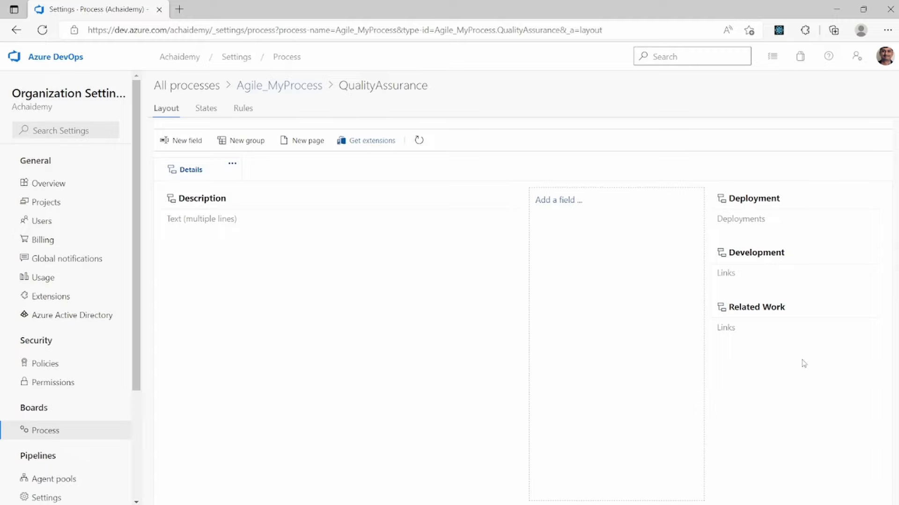
Examine the layout options offered for the Deployment and Development groups of QualityAssurance
click(868, 201)
click(793, 408)
mouse_move(796, 263)
click(869, 200)
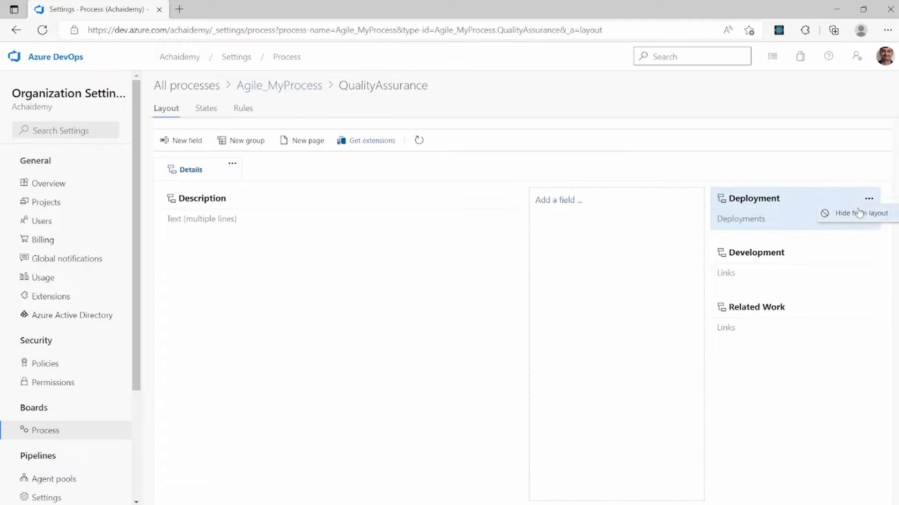
click(856, 213)
click(869, 253)
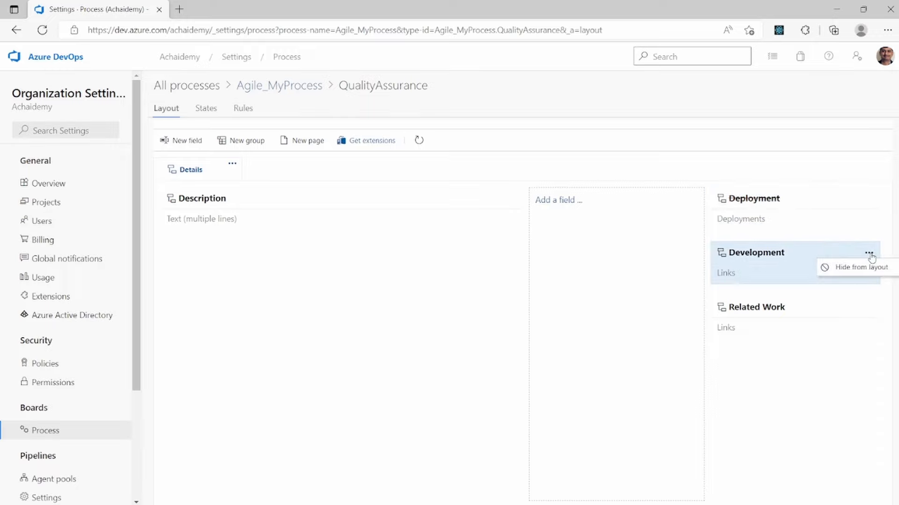
click(865, 267)
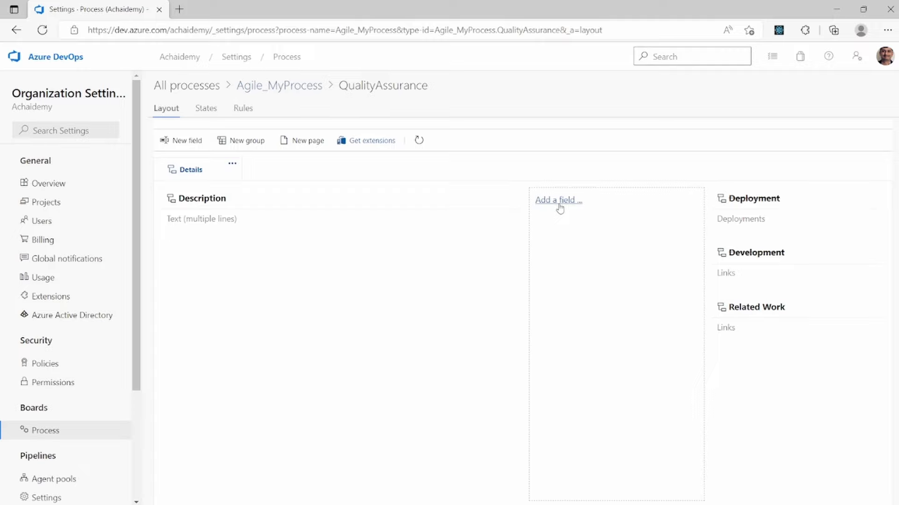
Start a new group for the QualityAssurance layout and name it Release Details
click(241, 141)
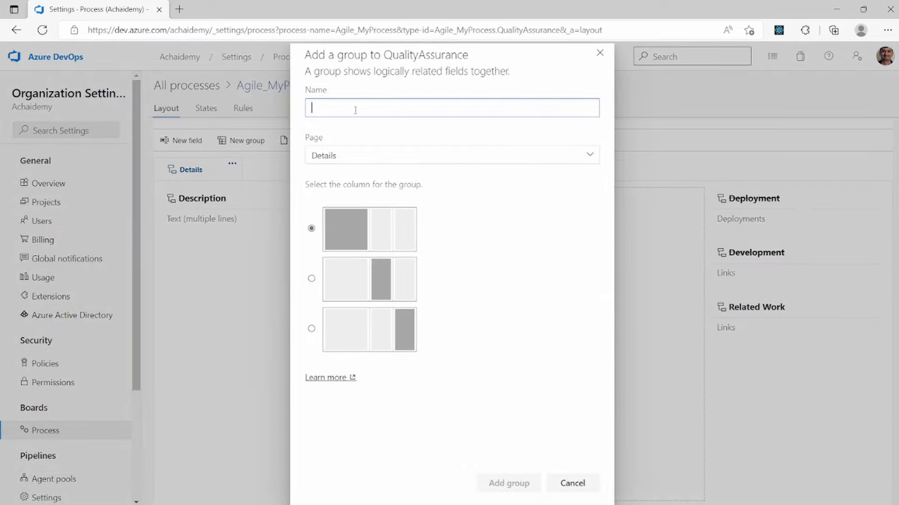
text(QA Atteiu)
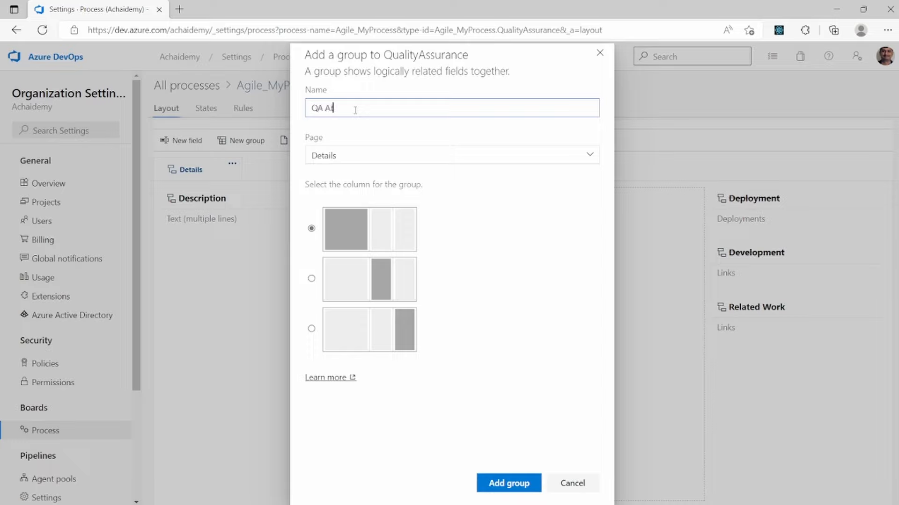
key(BackSpace)
key(BackSpace)
key(BackSpace)
text(ribu)
text(tes)
key(ctrl+a)
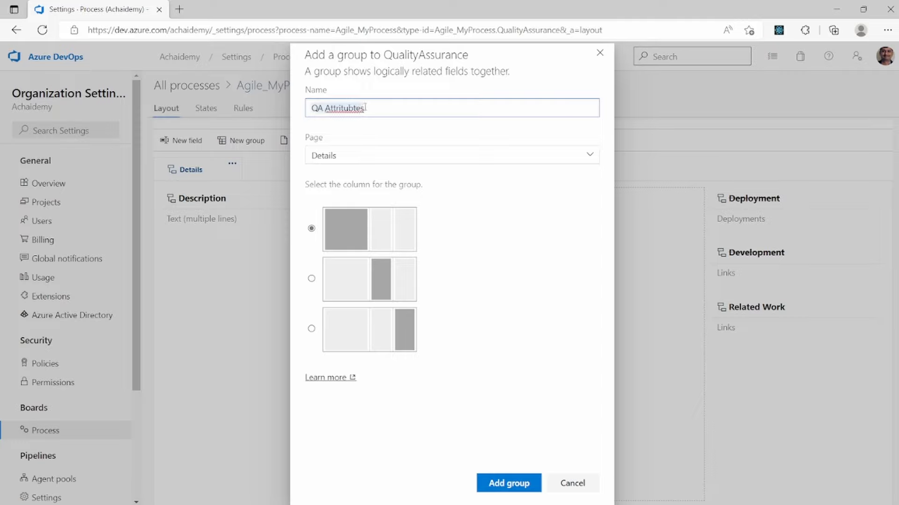
text(Reles)
key(BackSpace)
key(BackSpace)
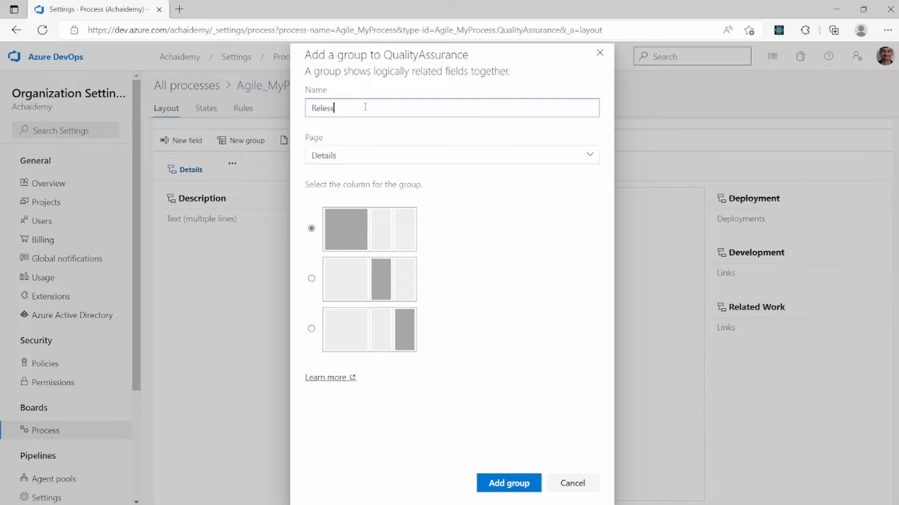
text(ease Details)
Keep the new group on the Details page in the wide first column and add it to the layout
click(463, 158)
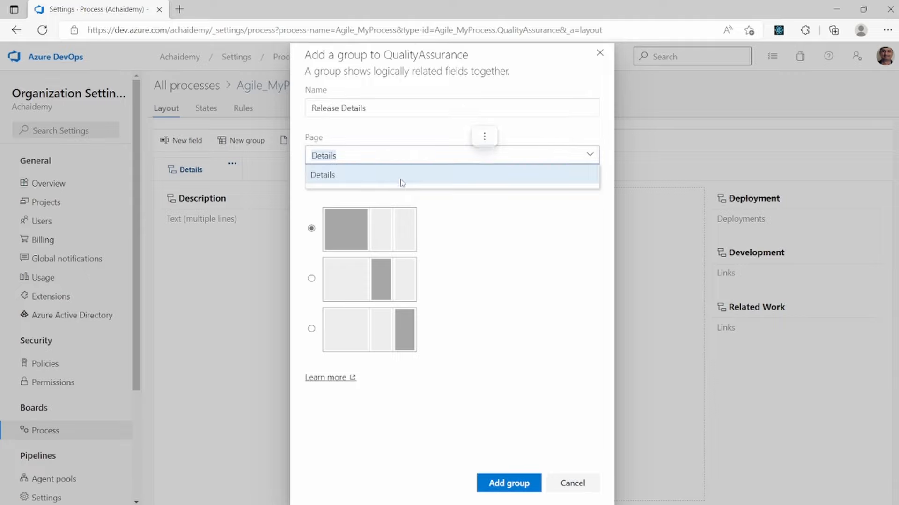
click(402, 182)
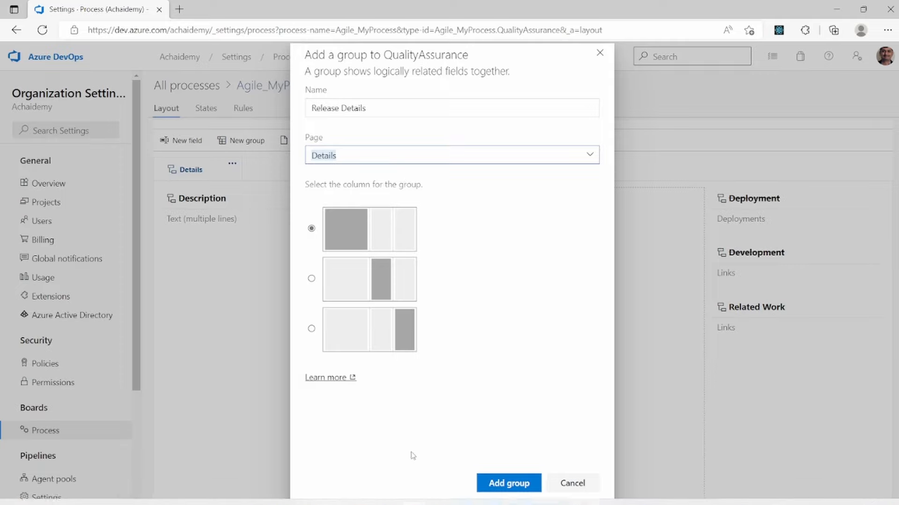
click(501, 487)
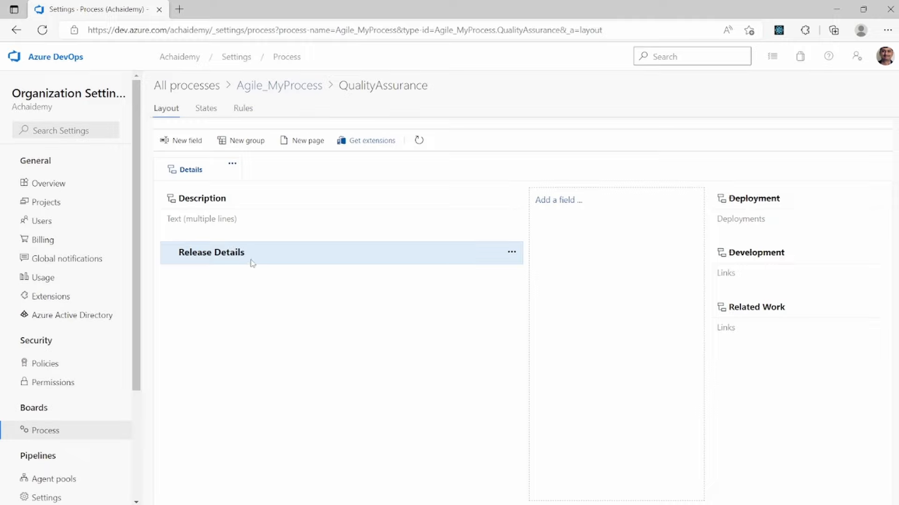
Add the existing Start Date field to the Release Details group
click(514, 259)
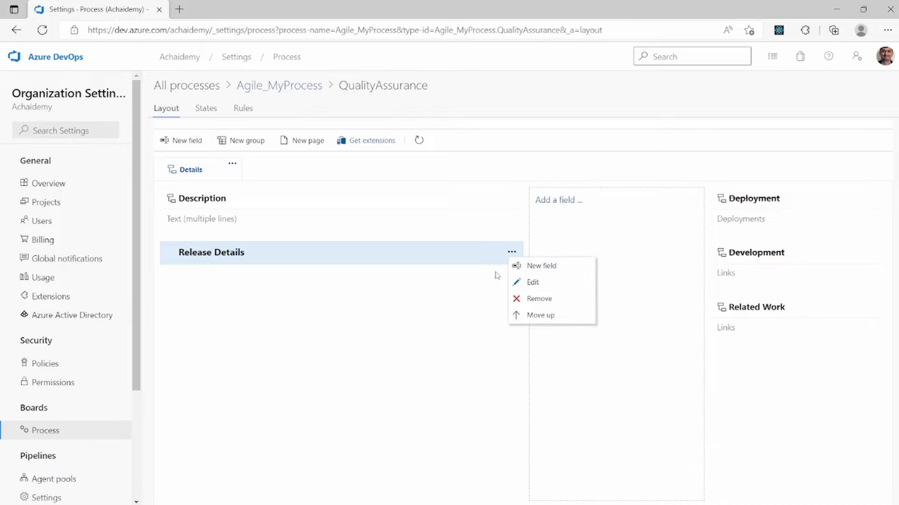
click(520, 267)
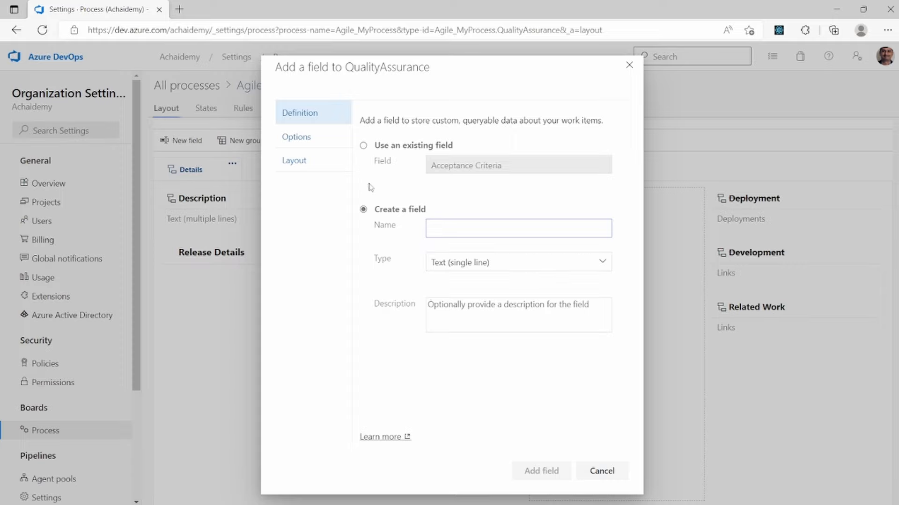
click(364, 146)
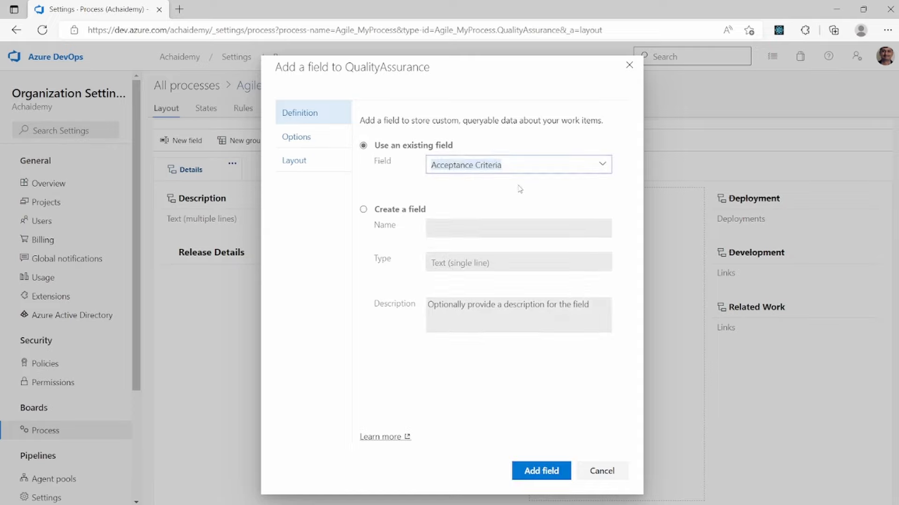
text(Start Date)
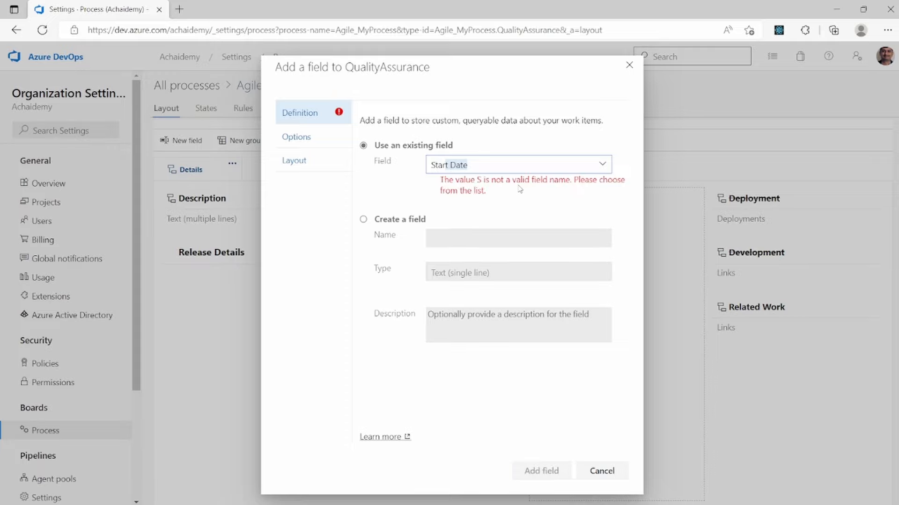
click(546, 198)
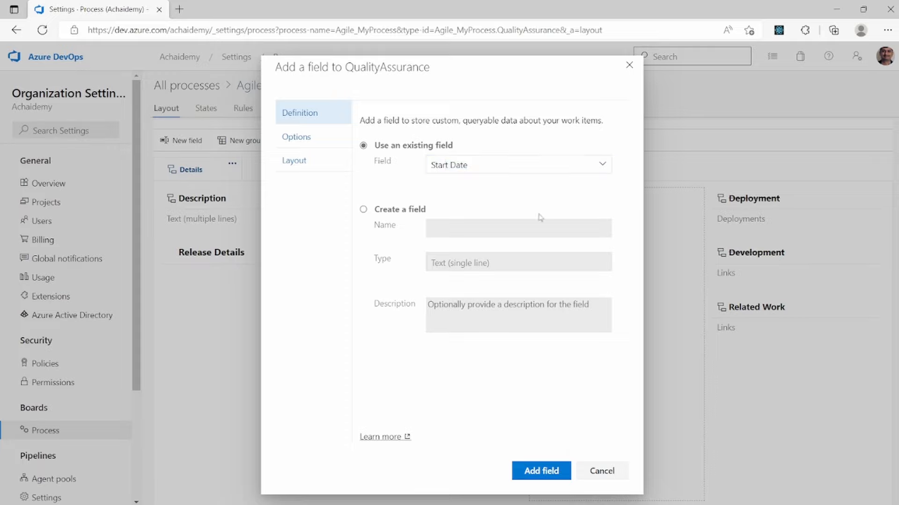
click(524, 476)
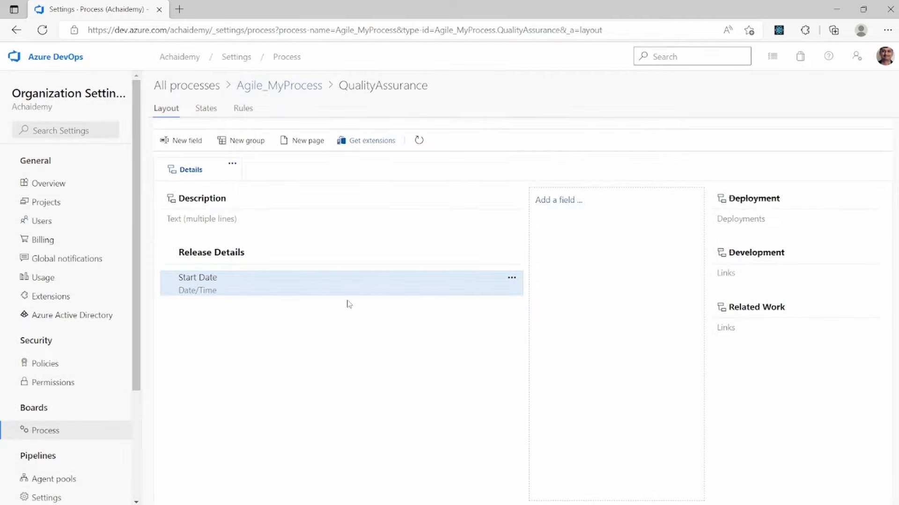
Start adding an existing field to QualityAssurance and try Completion and end as field names
click(187, 140)
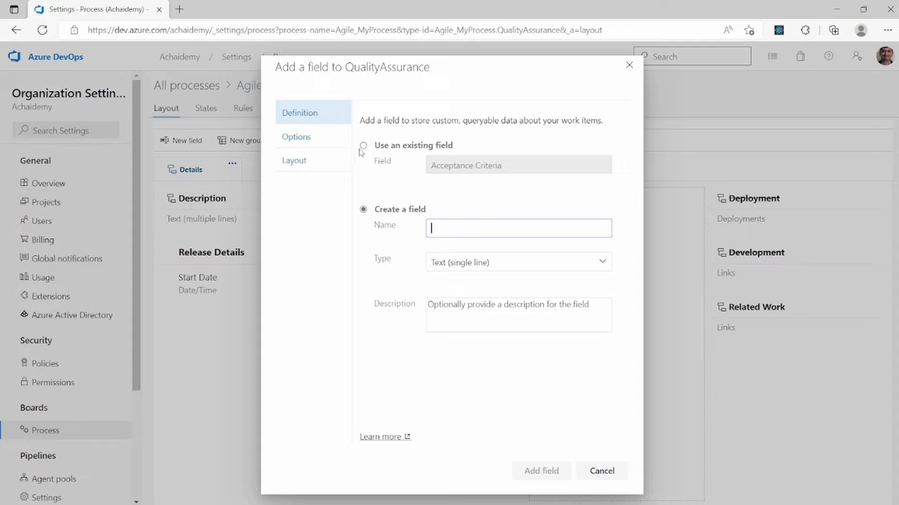
click(363, 146)
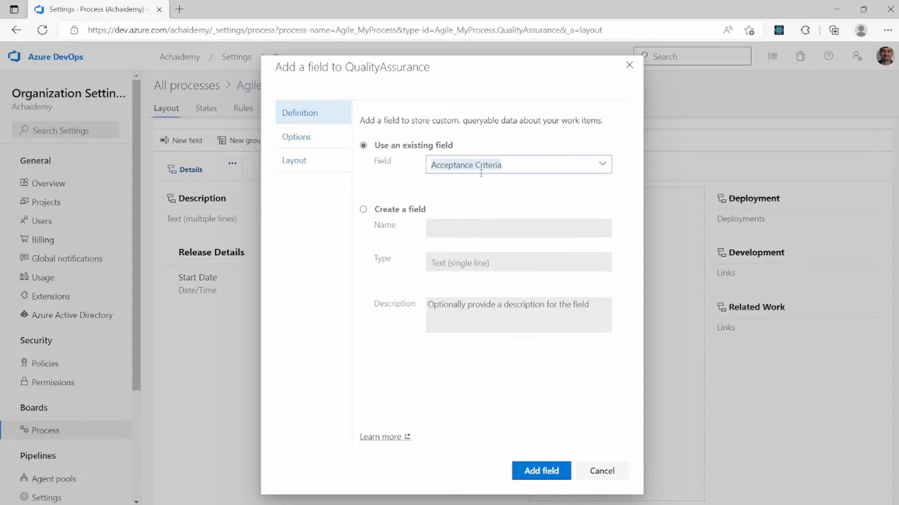
text(Completion)
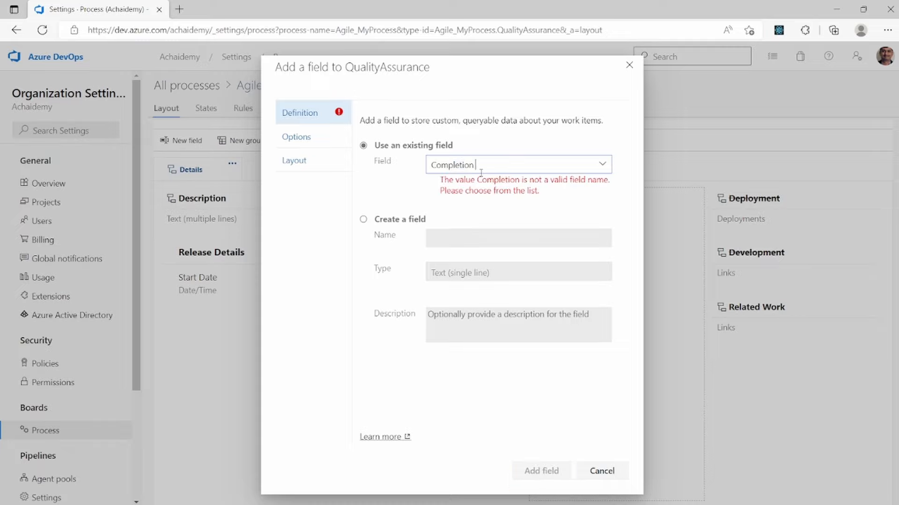
key(BackSpace)
key(BackSpace)
key(BackSpace)
key(BackSpace)
key(ctrl+a)
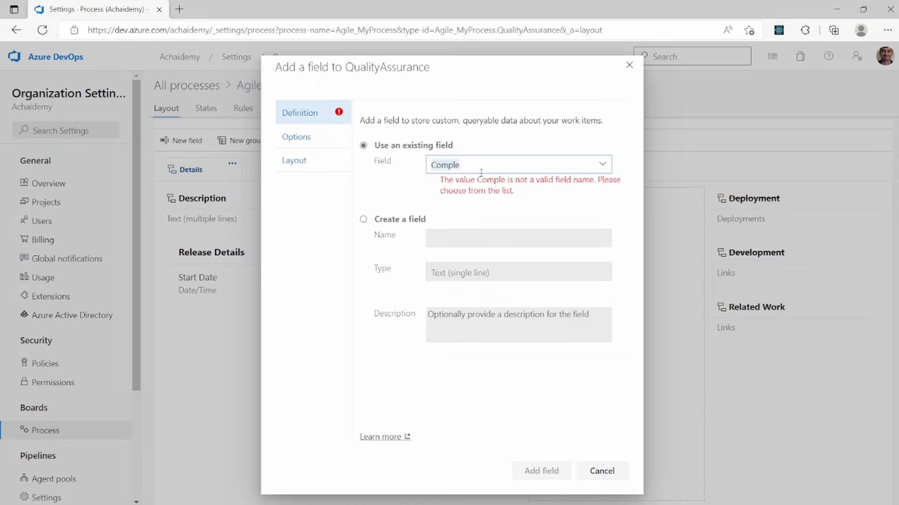
text(end)
key(BackSpace)
key(BackSpace)
key(BackSpace)
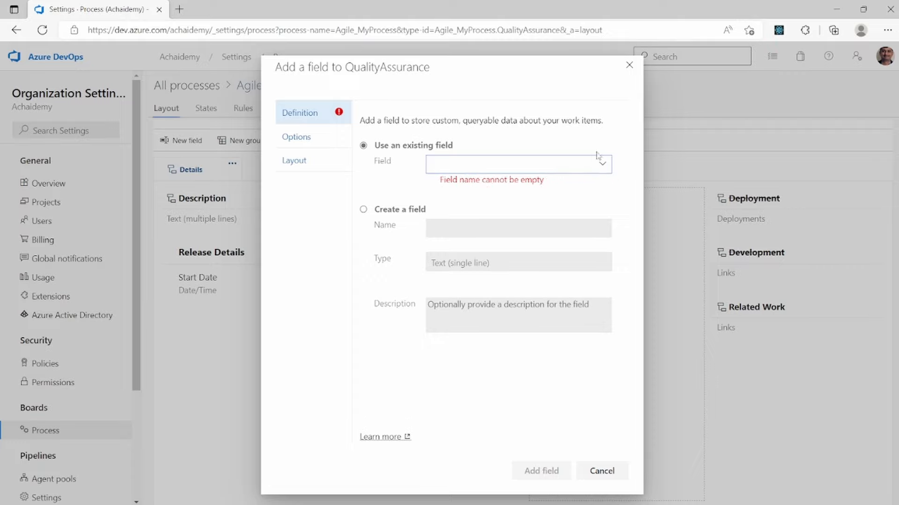
Choose Closed Date from the existing fields and add it to the Release Details group
click(599, 164)
scroll(538, 243, down, 8)
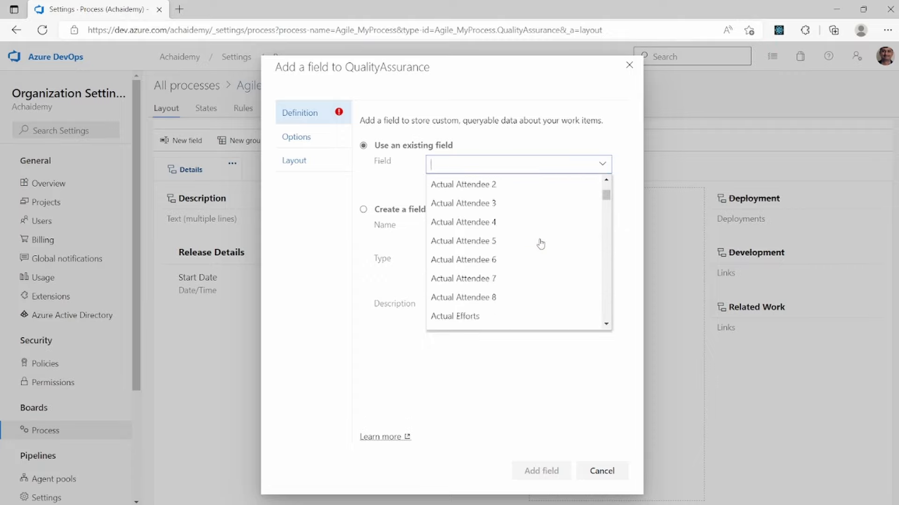
scroll(541, 243, down, 8)
scroll(541, 244, up, 5)
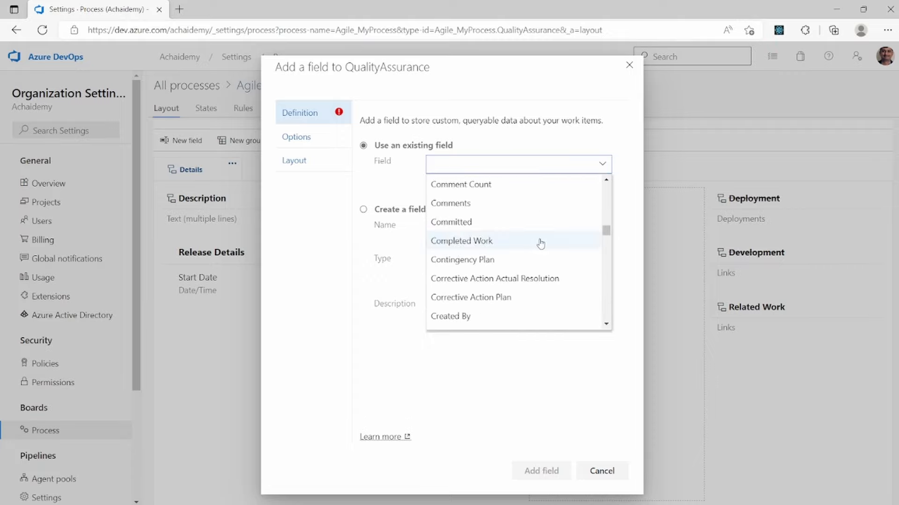
scroll(532, 213, up, 3)
scroll(531, 213, down, 2)
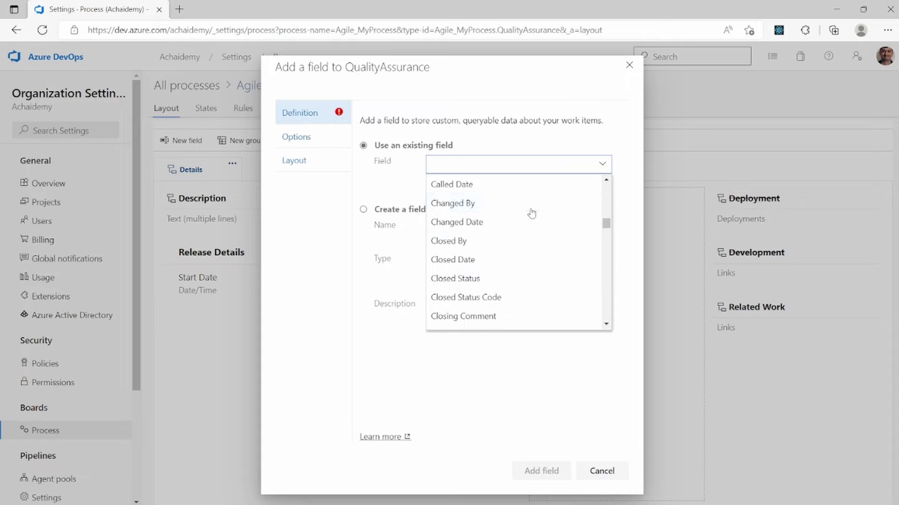
click(482, 263)
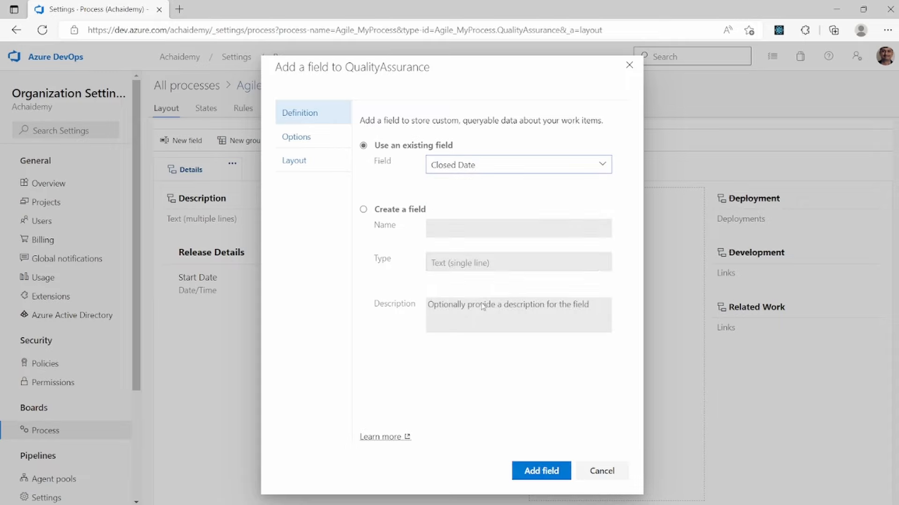
click(538, 472)
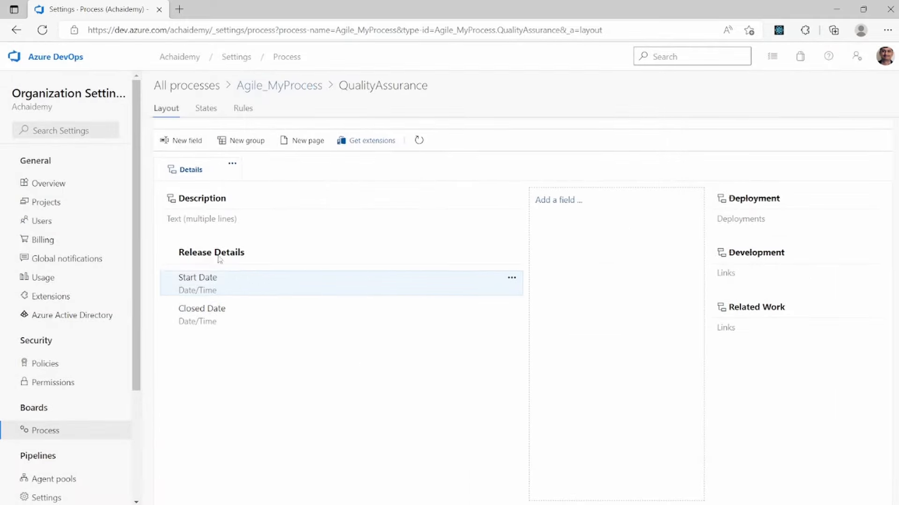
Start creating a new field for QualityAssurance and name it Release Version
click(189, 140)
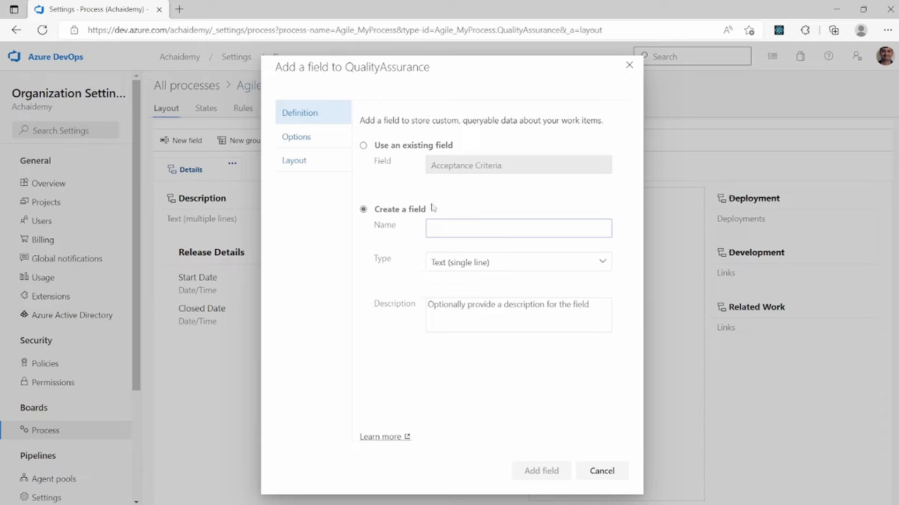
click(393, 148)
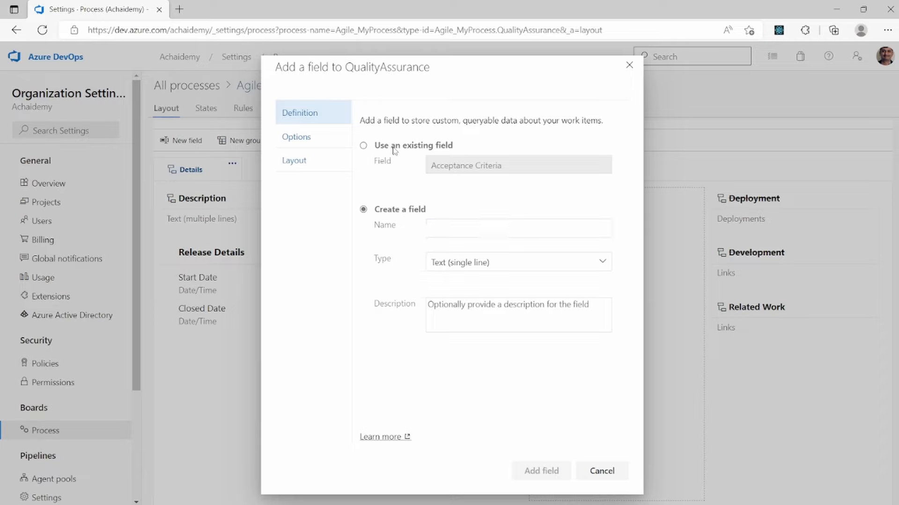
click(379, 217)
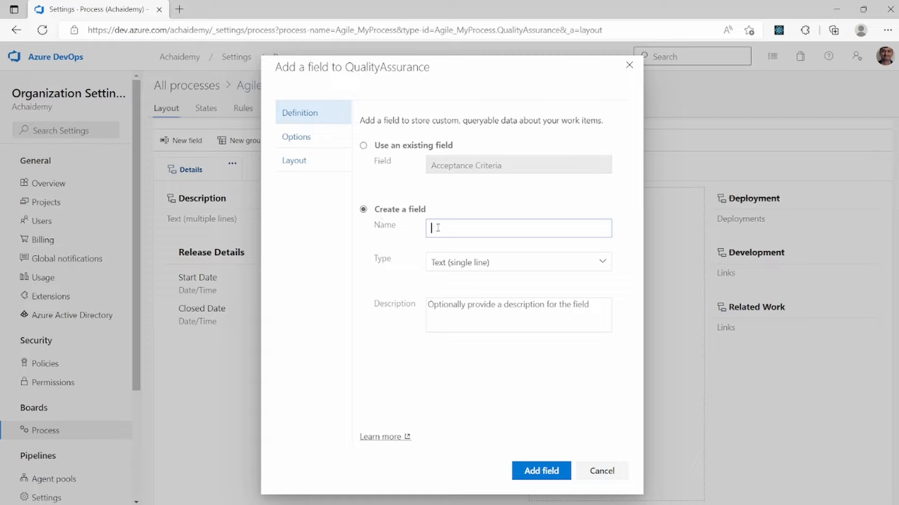
text(R)
text(Version Det)
key(BackSpace)
key(BackSpace)
key(BackSpace)
key(BackSpace)
click(434, 228)
text(e)
key(BackSpace)
text(Release)
Try the Picklist (string) type for the Release Version field and return it to Text (single line)
click(543, 262)
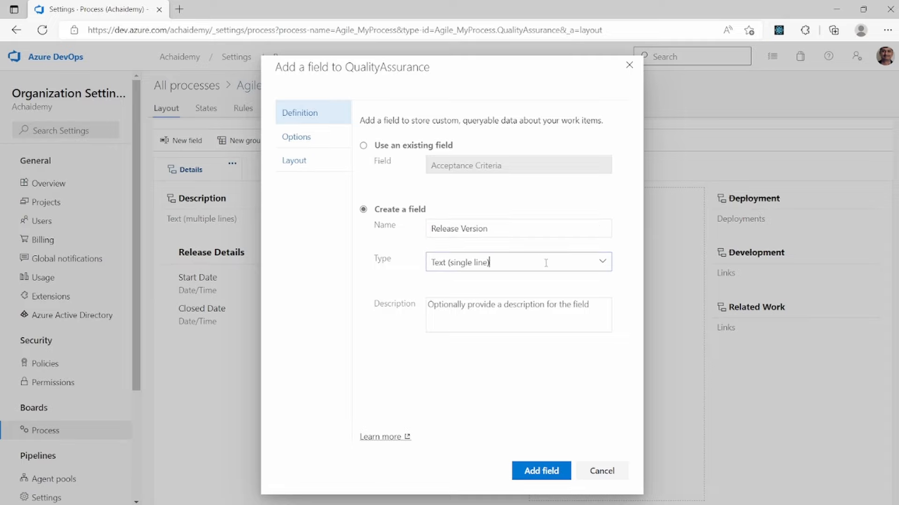
click(602, 262)
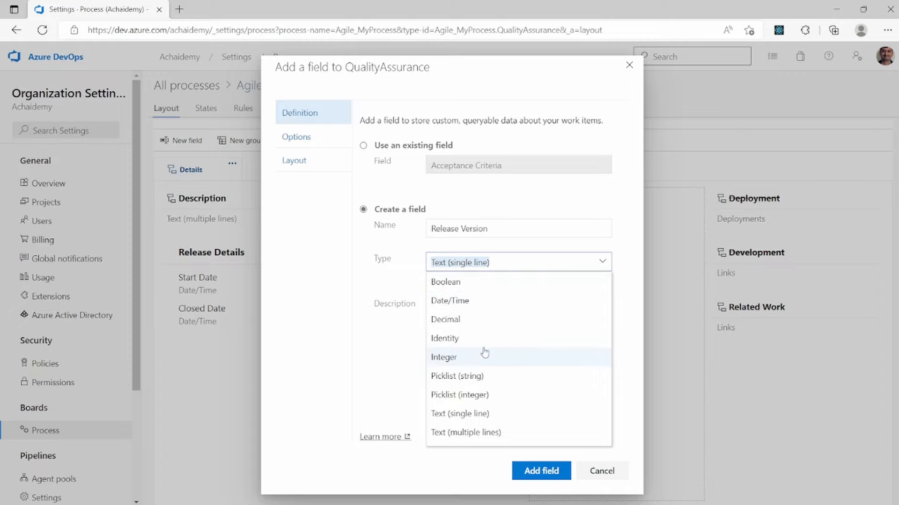
click(486, 381)
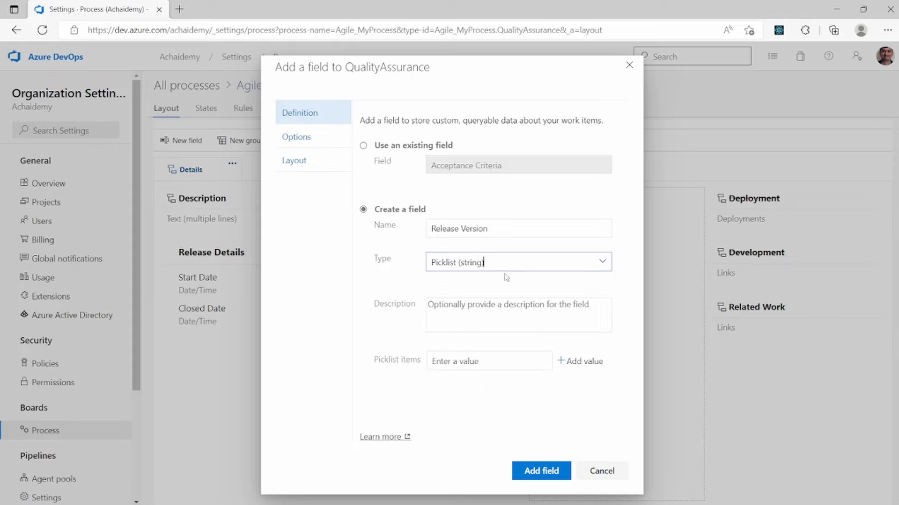
click(602, 262)
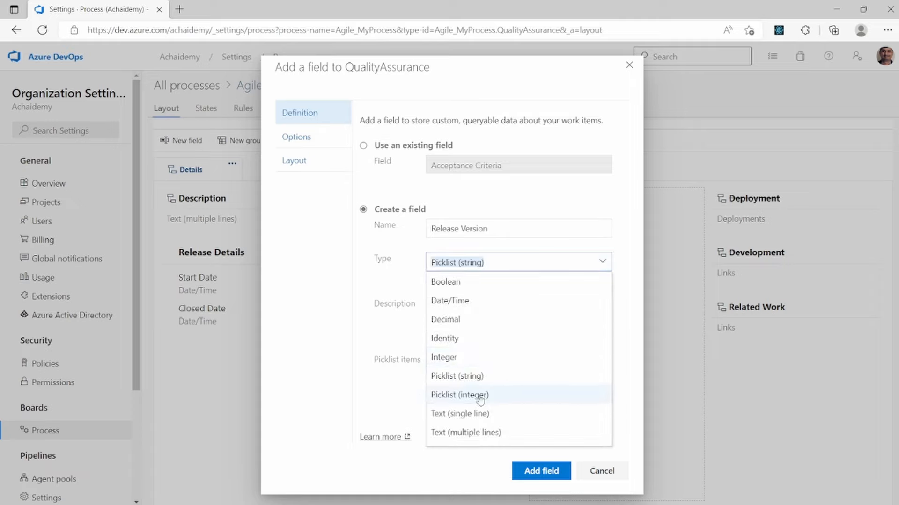
click(467, 414)
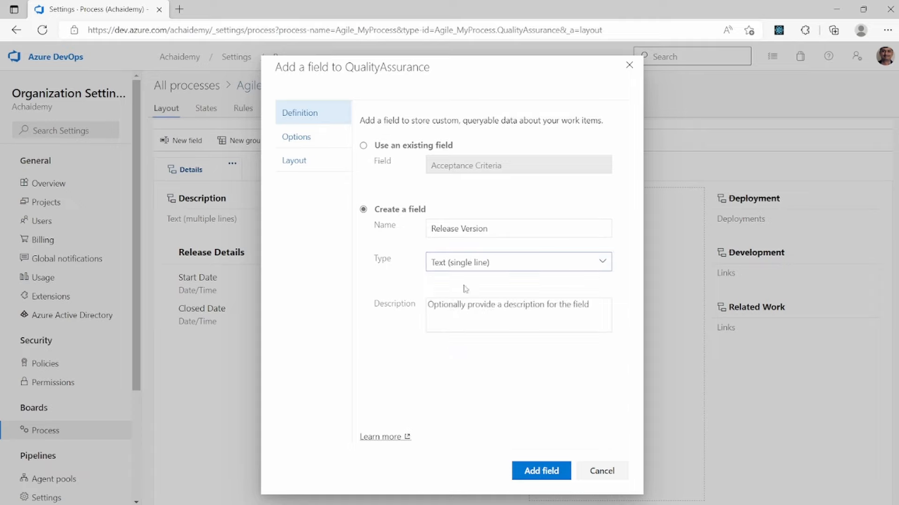
Describe the Release Version field as "Provide details of which version this work item is for" and add it to the layout
click(491, 303)
text(Provi)
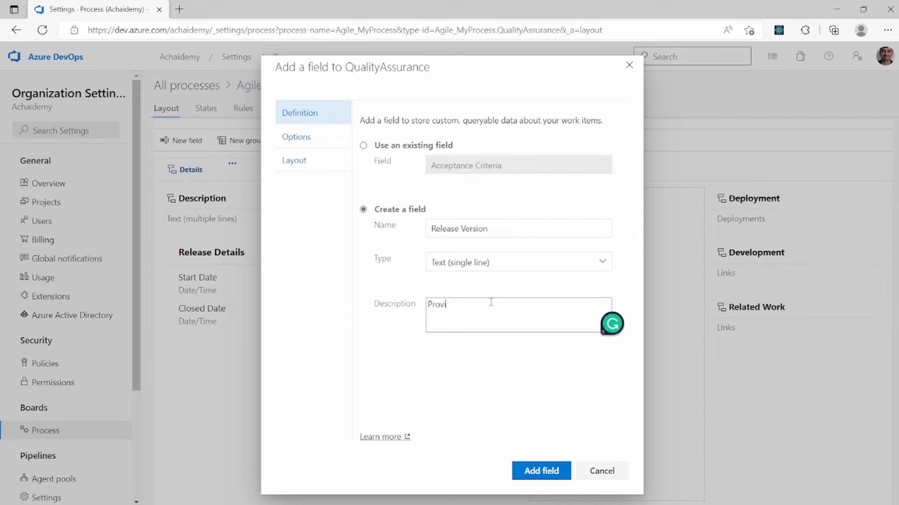
text(de details of which version this work item is)
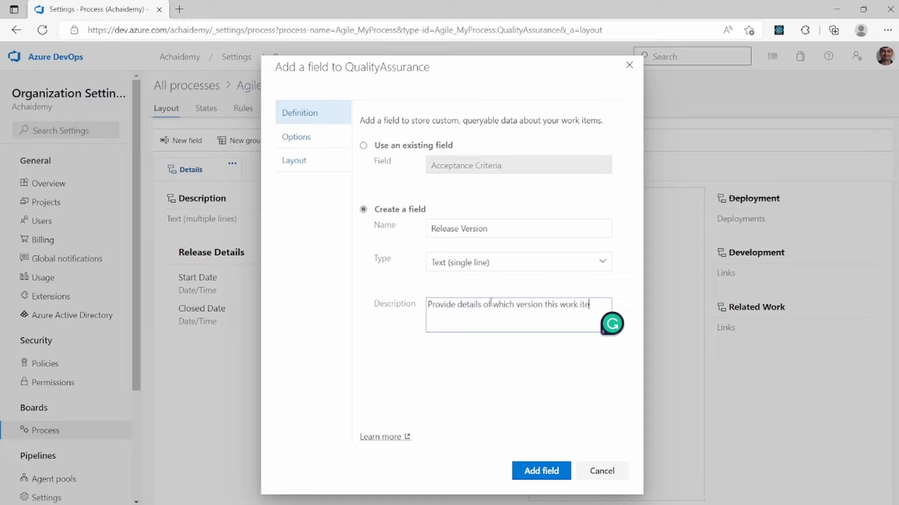
text( for)
click(545, 471)
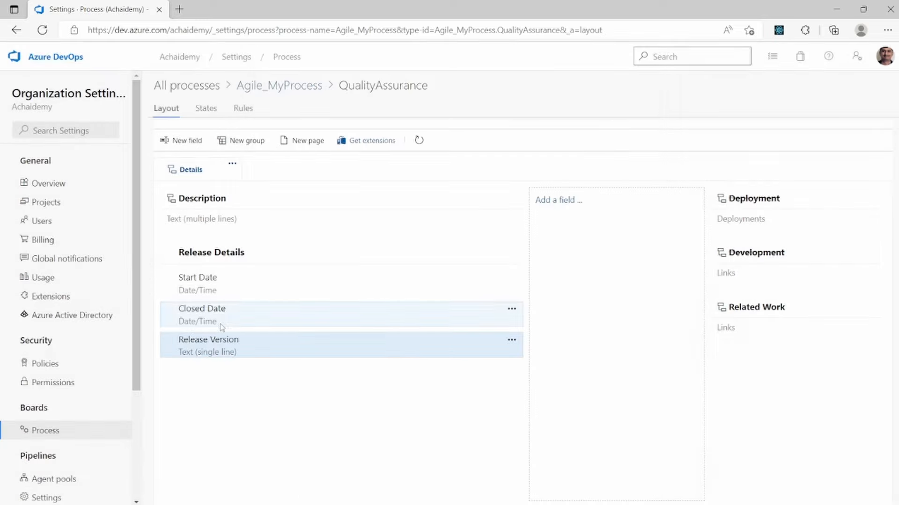
Start creating another new field named Affected Module with the type Picklist (string)
click(187, 140)
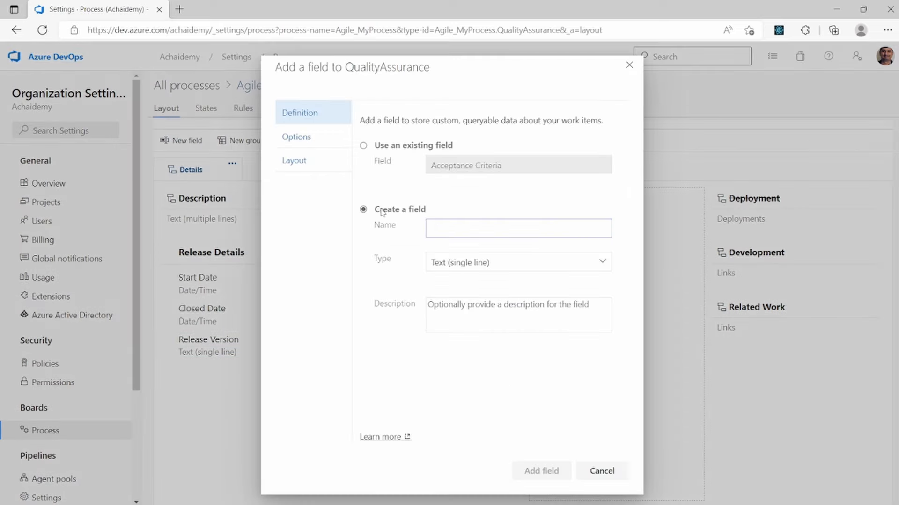
text(M)
key(BackSpace)
text(A)
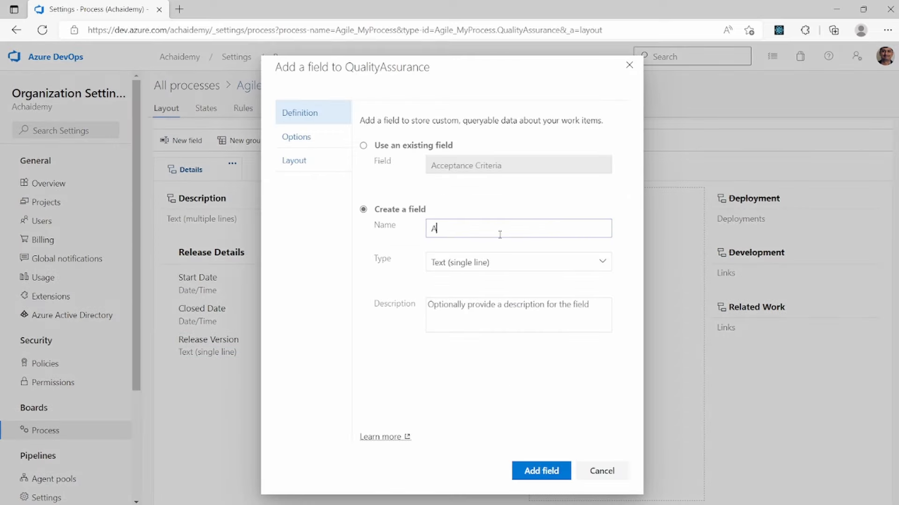
text(ffected Module)
click(591, 262)
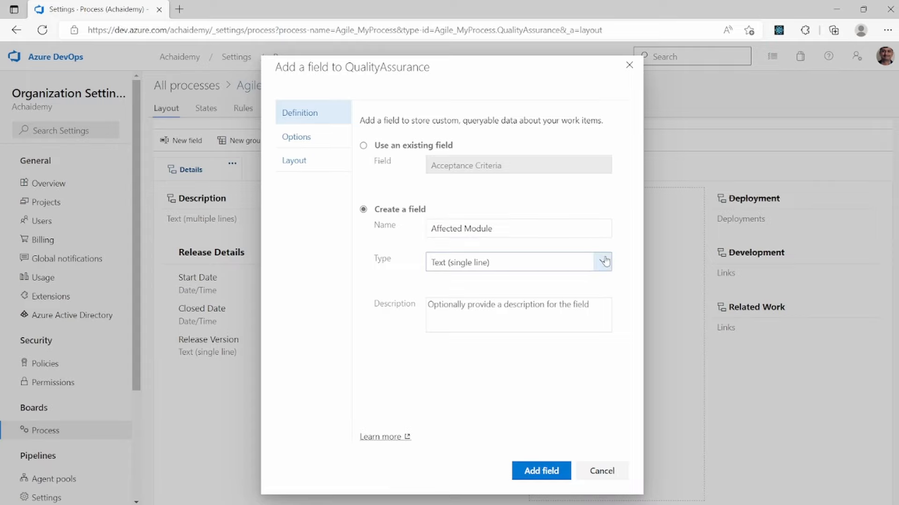
click(454, 383)
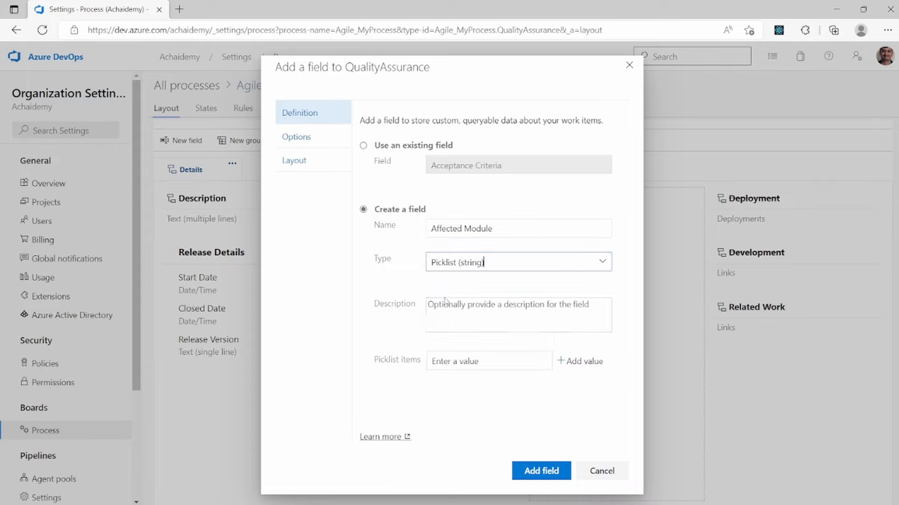
Enter Front end, API and Database as picklist items for Affected Module and add the field to the layout
click(454, 359)
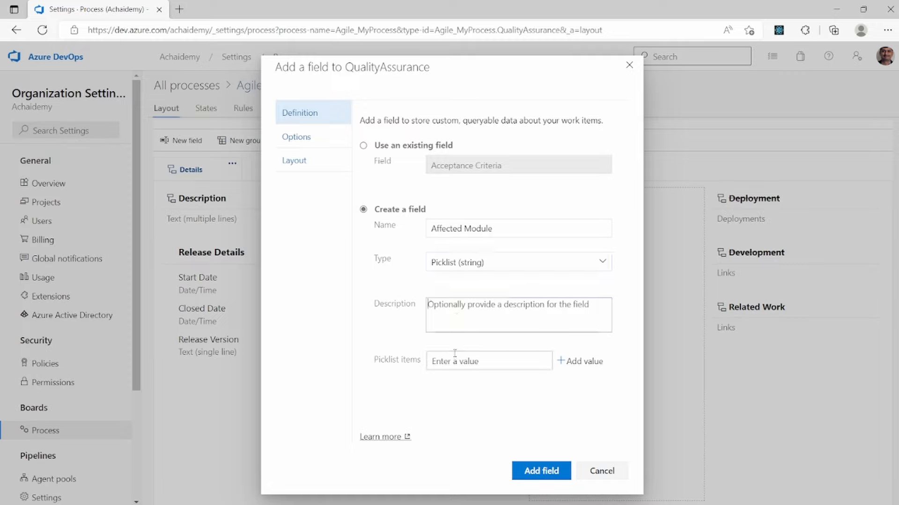
text(Front end)
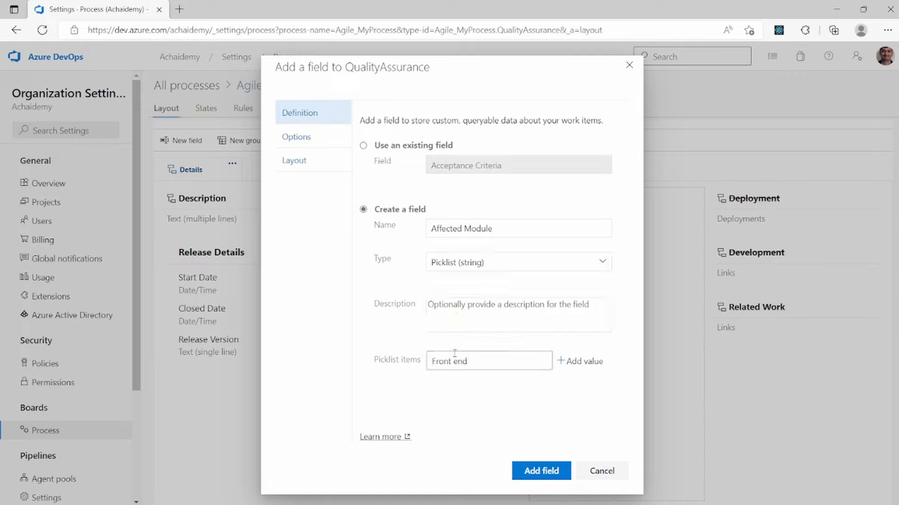
click(568, 361)
text(APIU)
key(BackSpace)
click(579, 361)
text(Da)
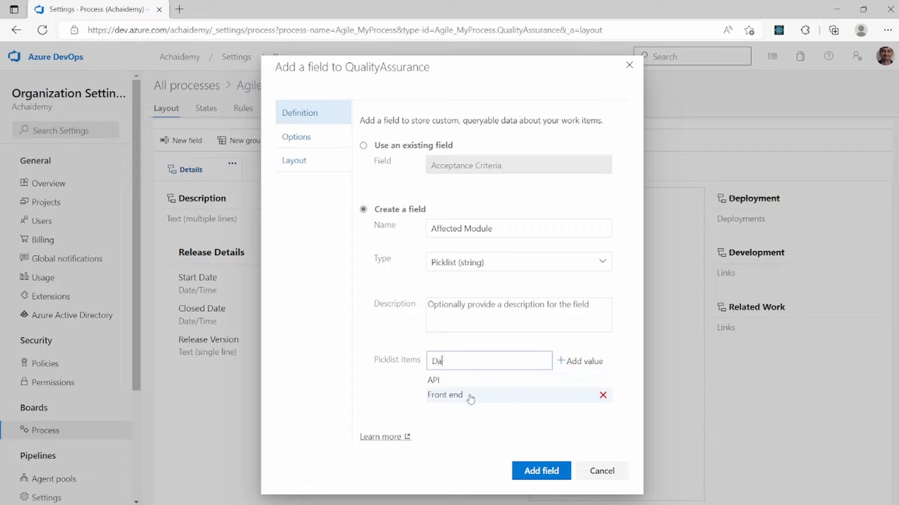
text(tabase)
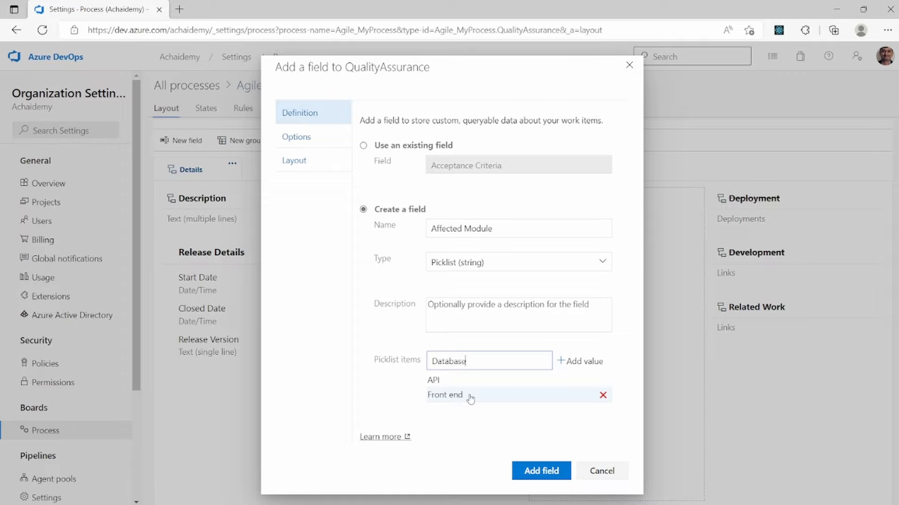
click(571, 364)
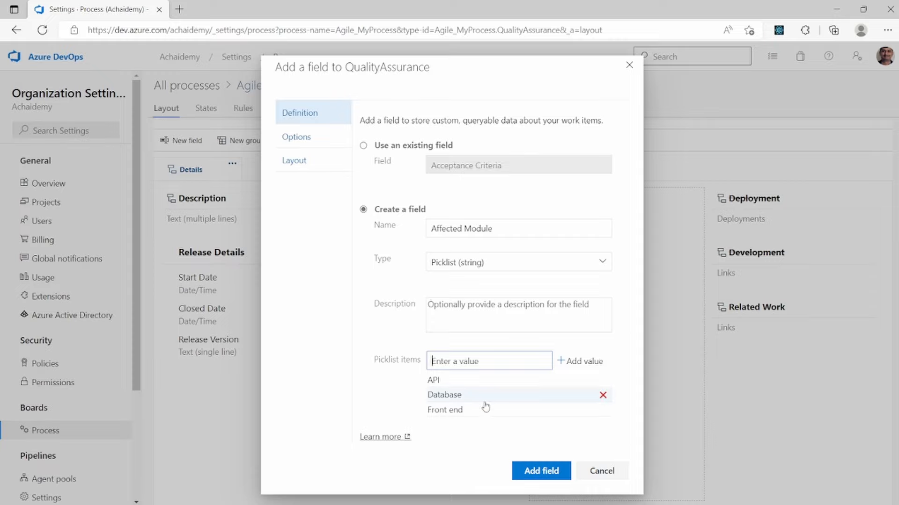
click(541, 470)
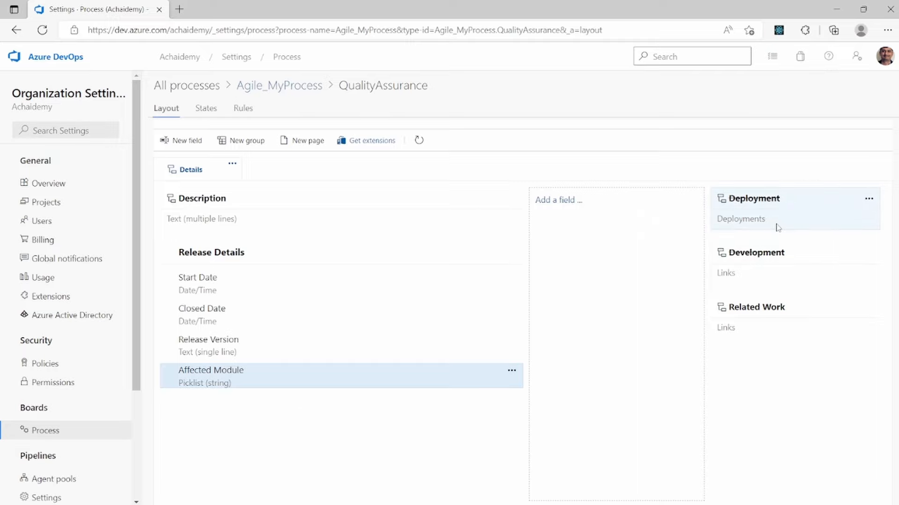
Return to the organization's project list and open the work items of the Demo.Process project
mouse_move(778, 227)
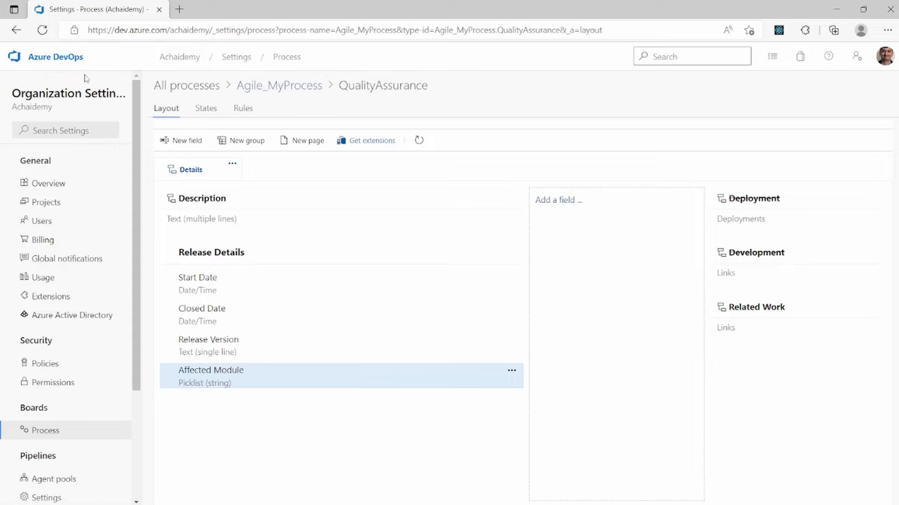
click(77, 57)
mouse_move(331, 253)
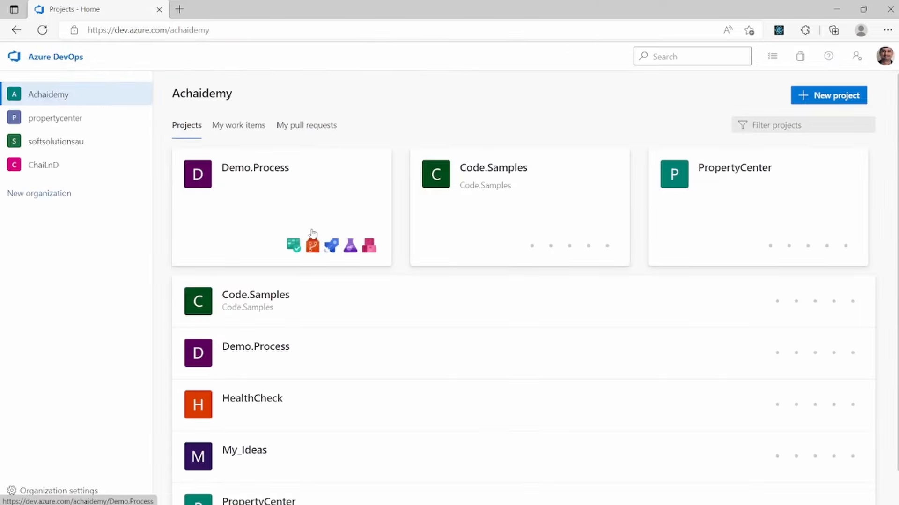
click(313, 234)
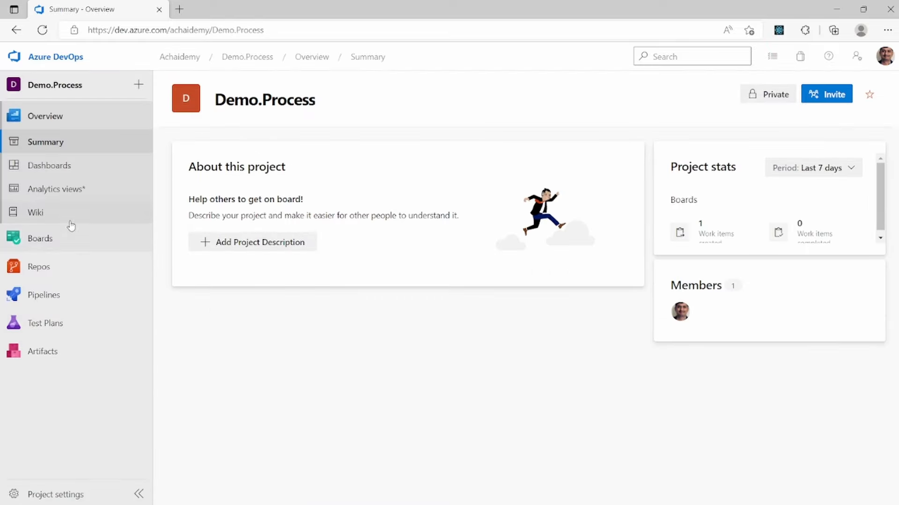
click(65, 245)
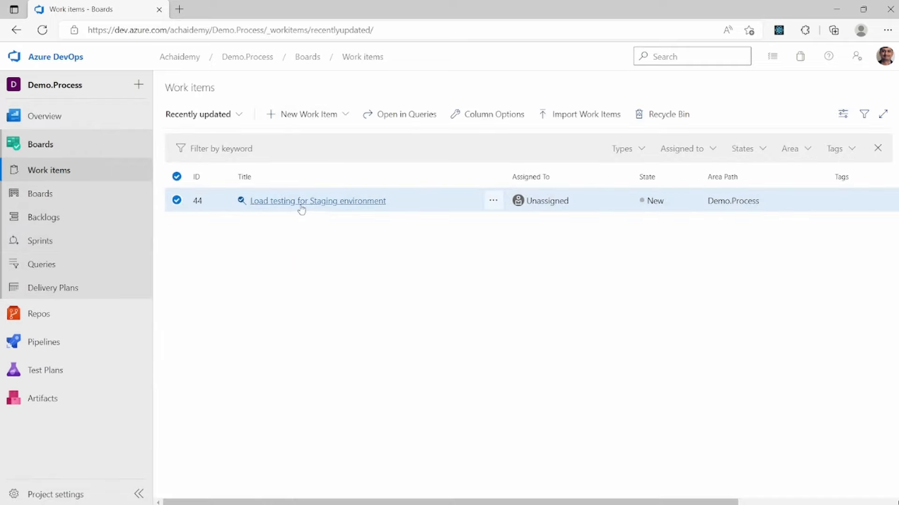
Open the Load testing for Staging environment work item and set its Start Date to 18/07/2022 and Closed Date to 30/07/2022
click(326, 202)
scroll(356, 286, down, 1)
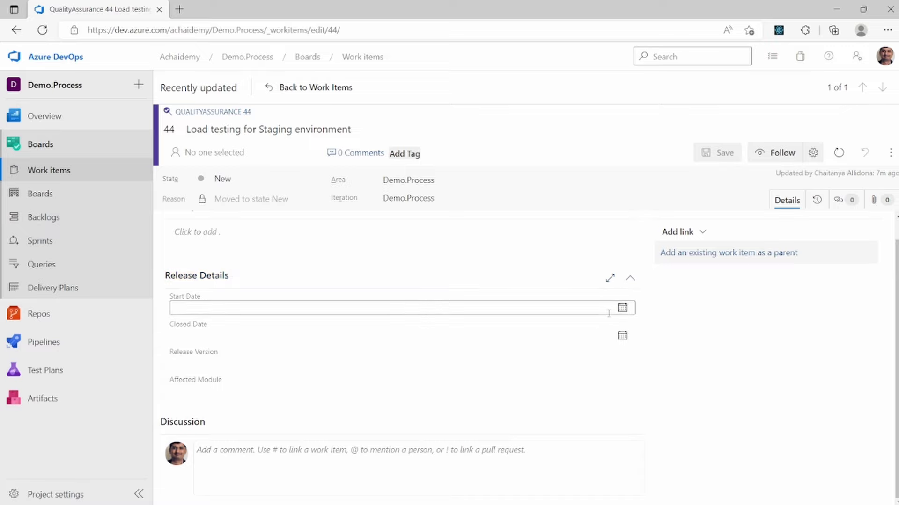
click(622, 307)
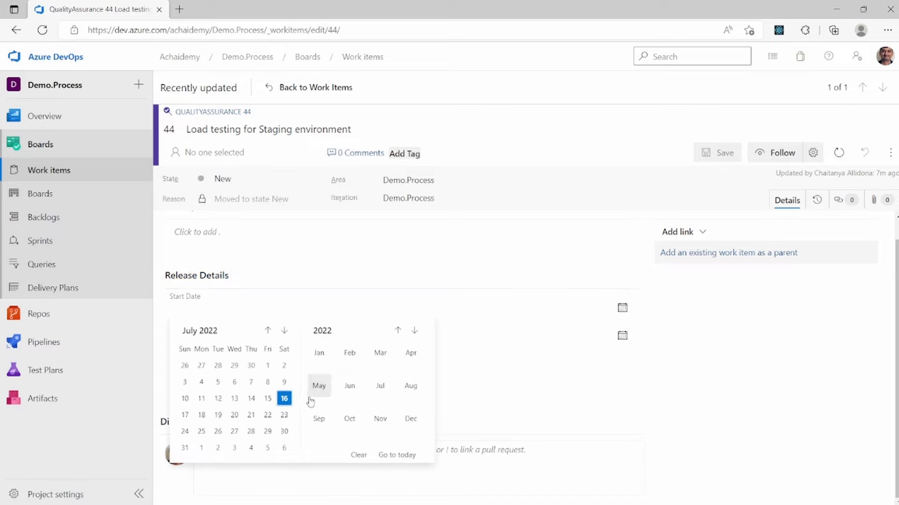
click(201, 415)
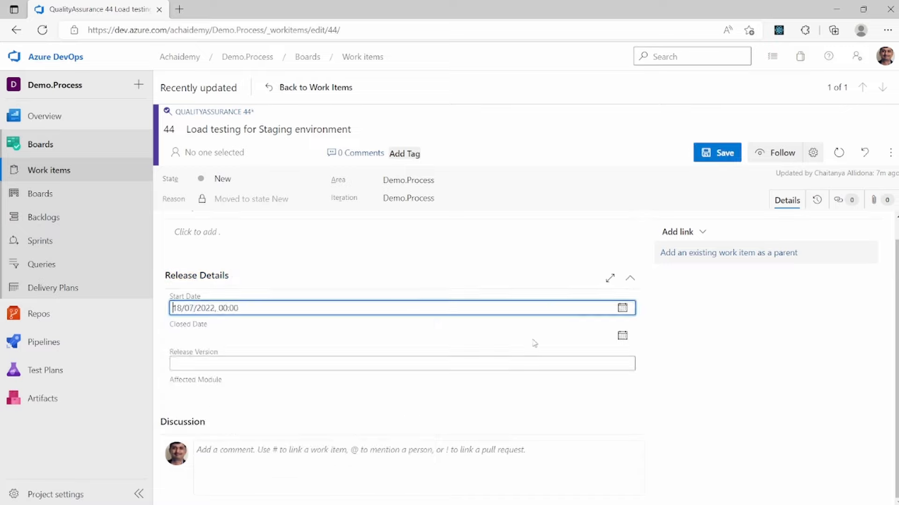
click(622, 335)
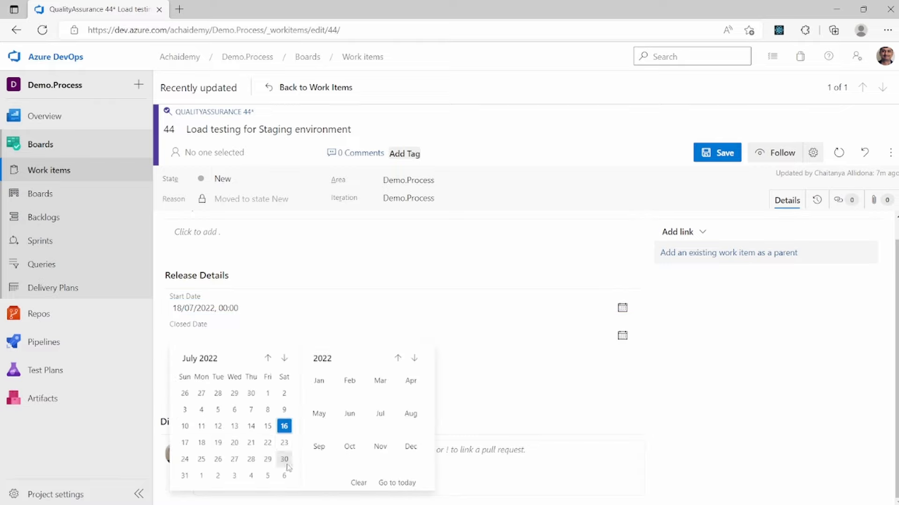
click(284, 460)
Set the Release Version to V2.4 and the Affected Module to Database, and save the work item
click(215, 363)
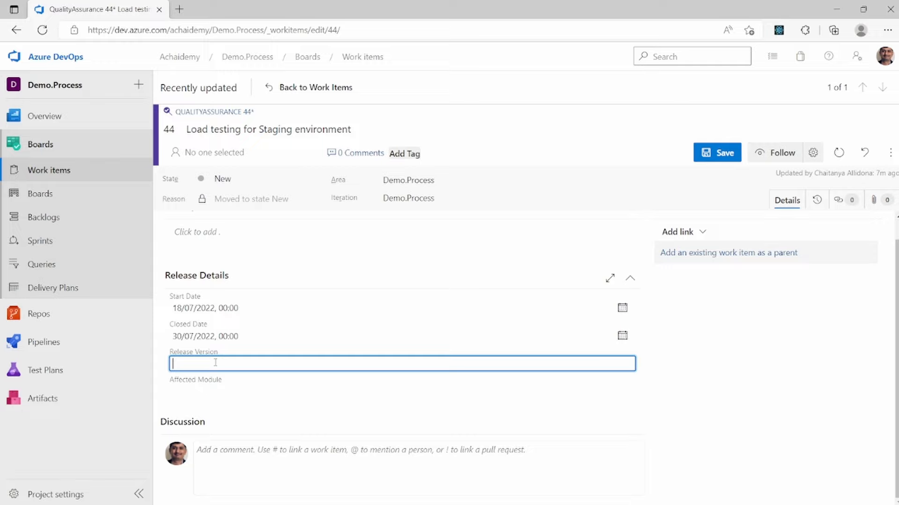
text(V2.4)
click(201, 391)
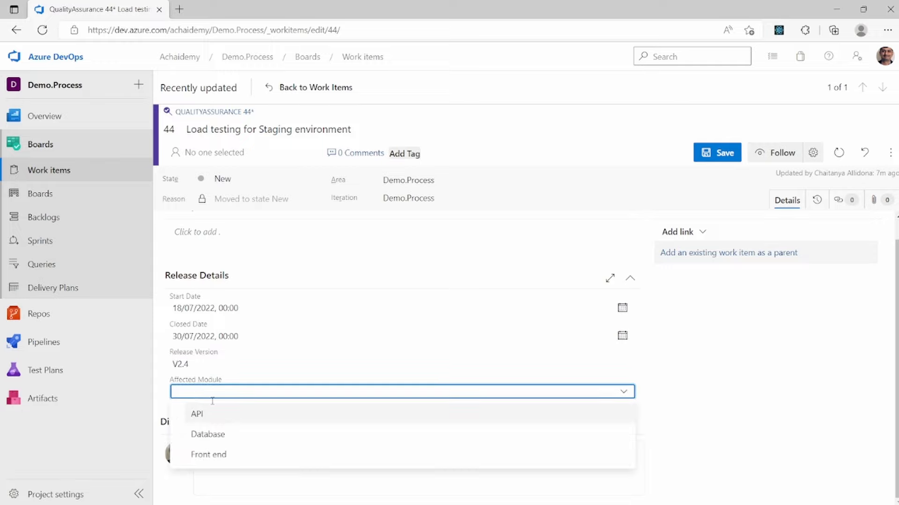
click(248, 438)
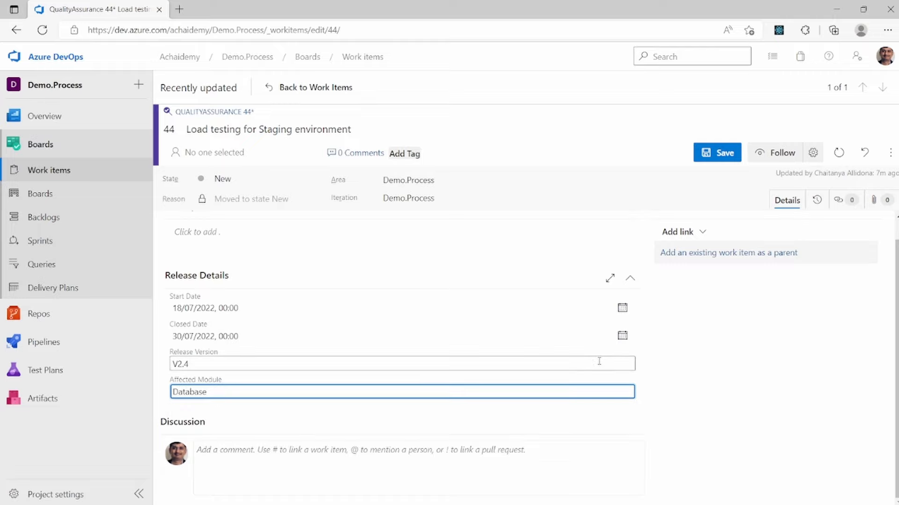
click(723, 153)
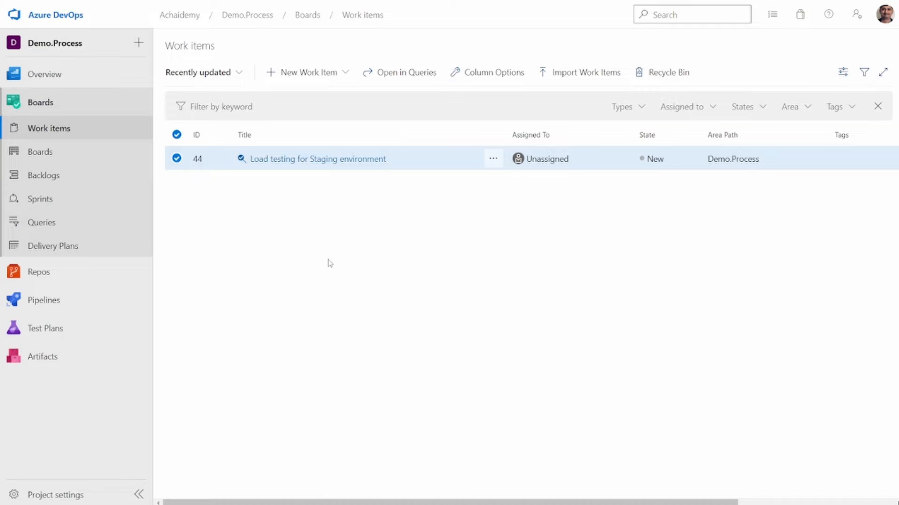
Reopen the Load testing for Staging environment work item and examine which State options it offers
click(322, 159)
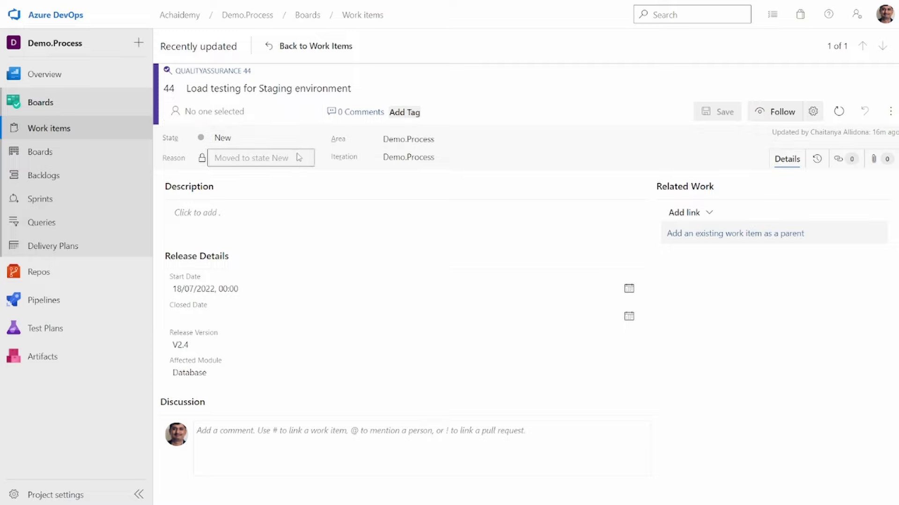
click(313, 137)
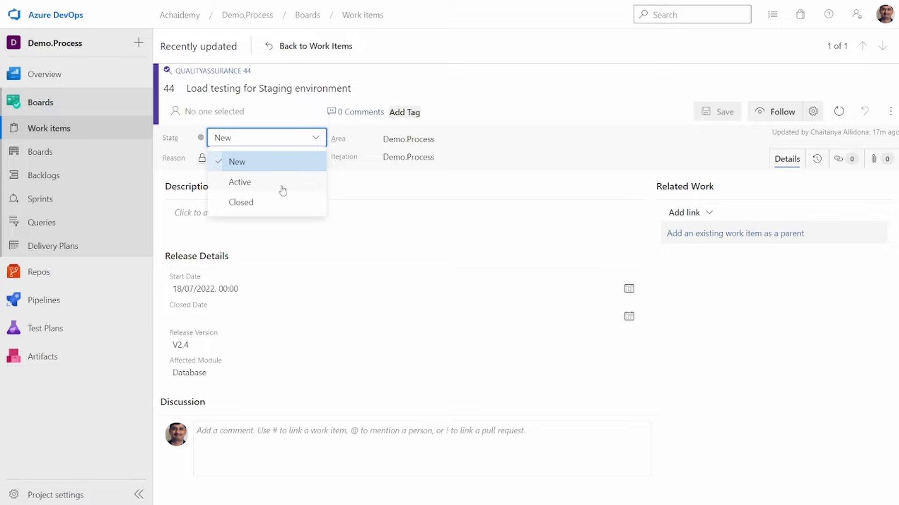
click(68, 453)
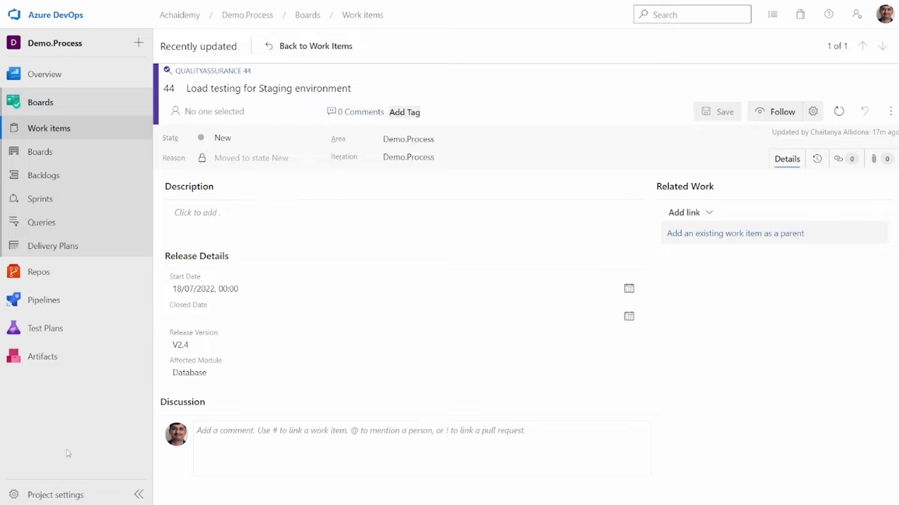
click(247, 140)
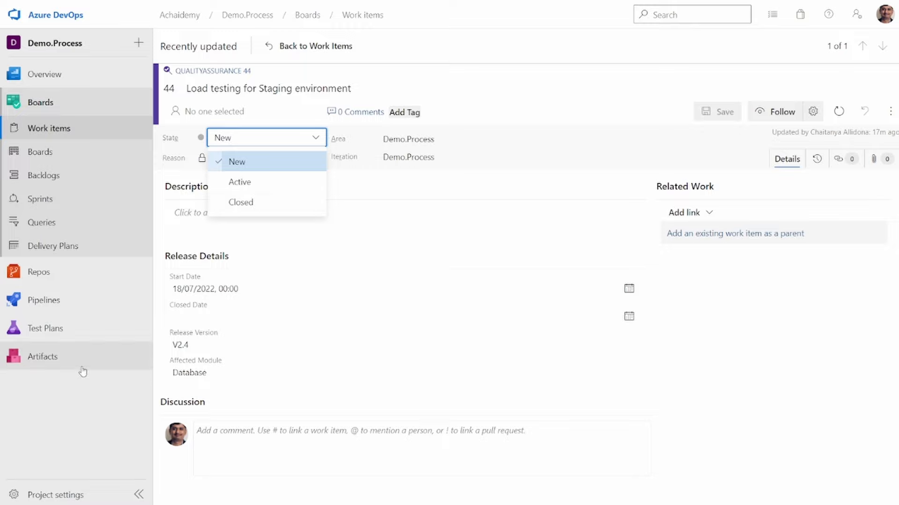
Go from the project settings to the Agile_MyProcess process and show the states of its QualityAssurance work item type
click(44, 497)
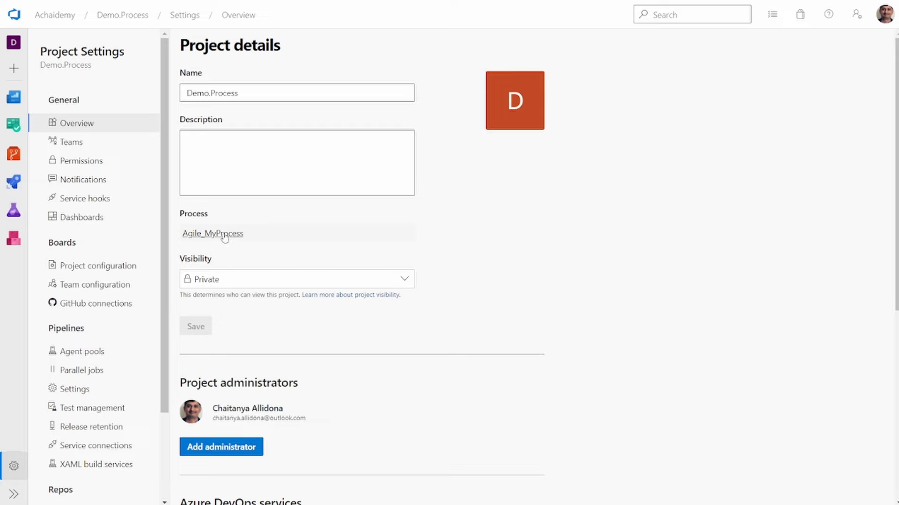
click(225, 235)
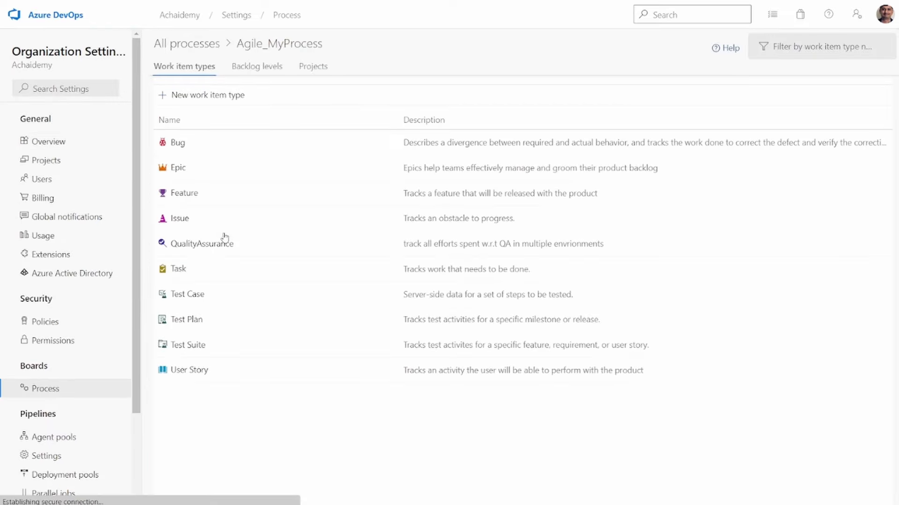
click(195, 243)
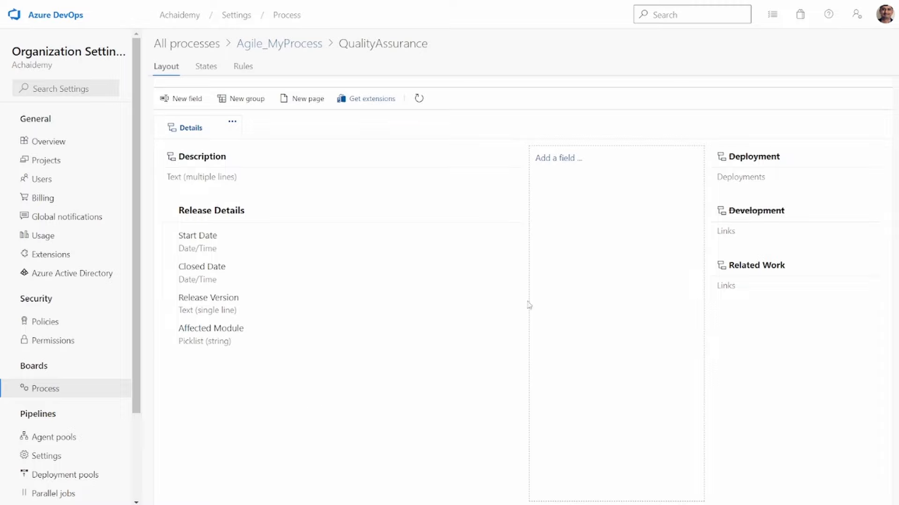
click(206, 66)
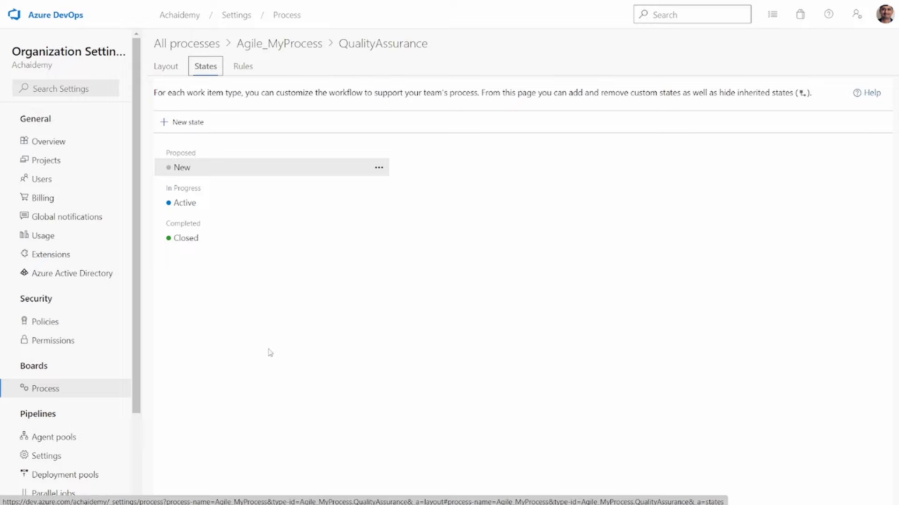
Create a new QualityAssurance state named In Progress in the In Progress state category
click(192, 121)
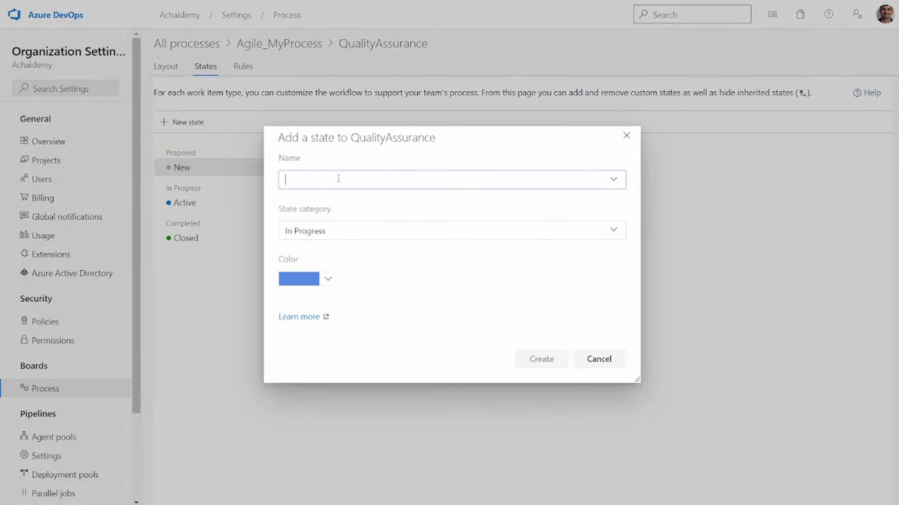
text(In )
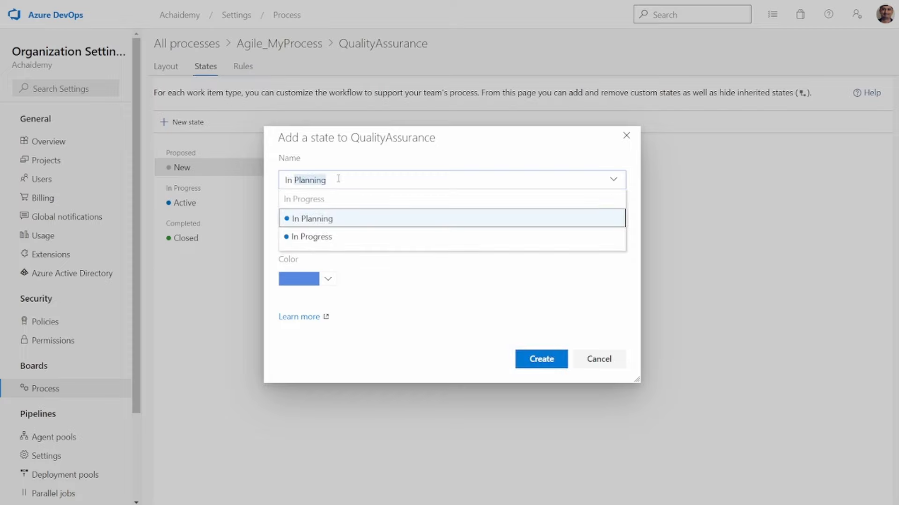
text(Pr)
key(BackSpace)
key(ctrl+a)
key(BackSpace)
text(In Progress)
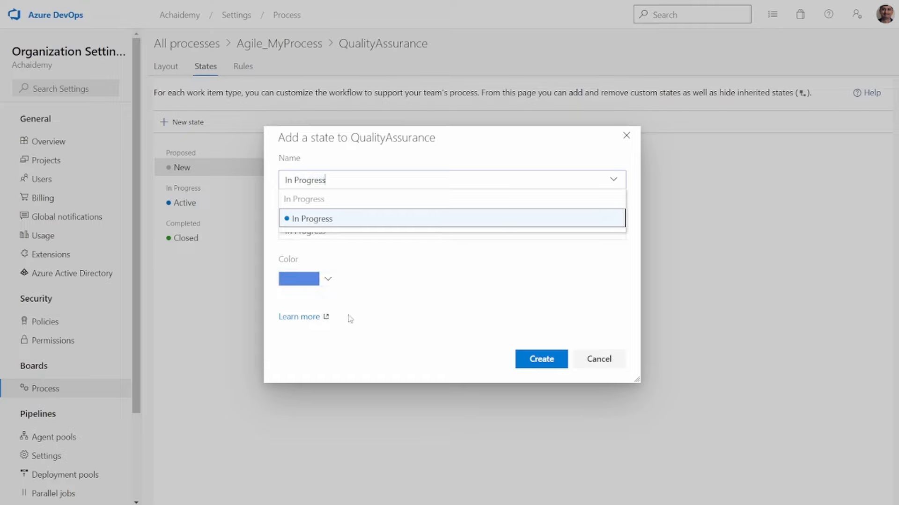
click(370, 343)
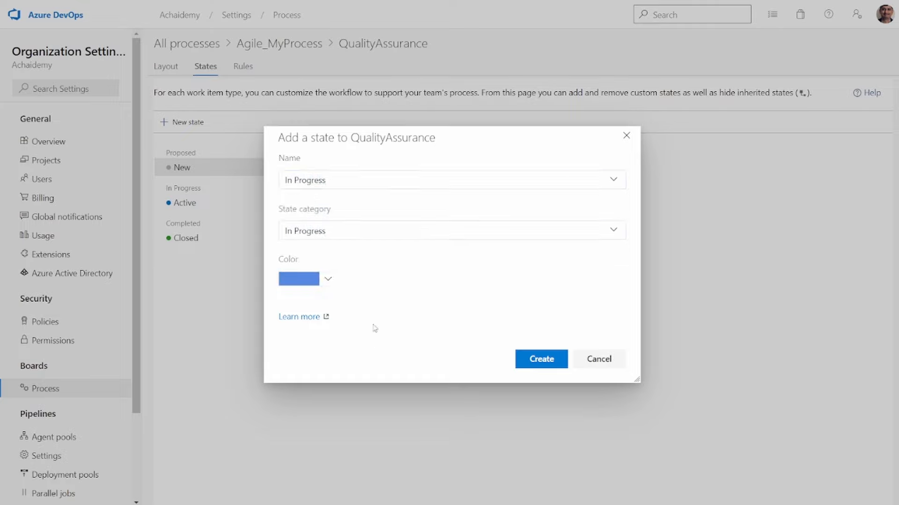
click(402, 227)
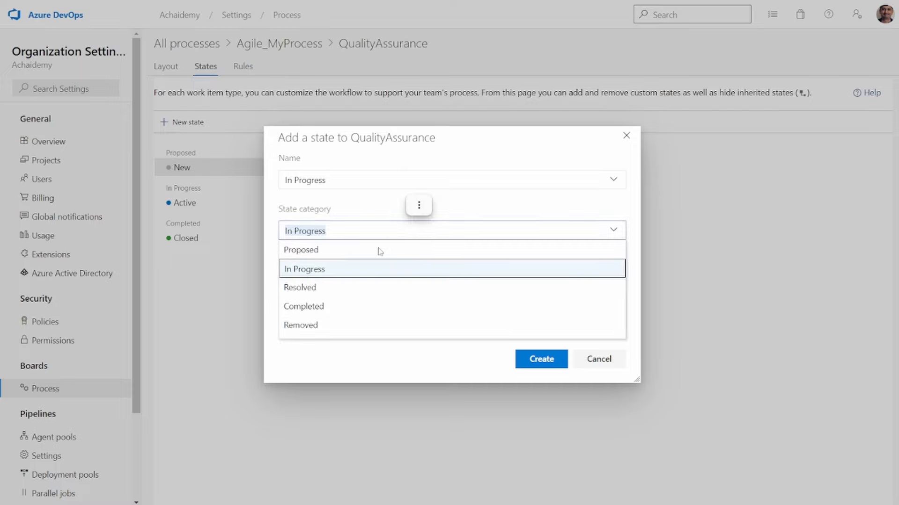
click(304, 275)
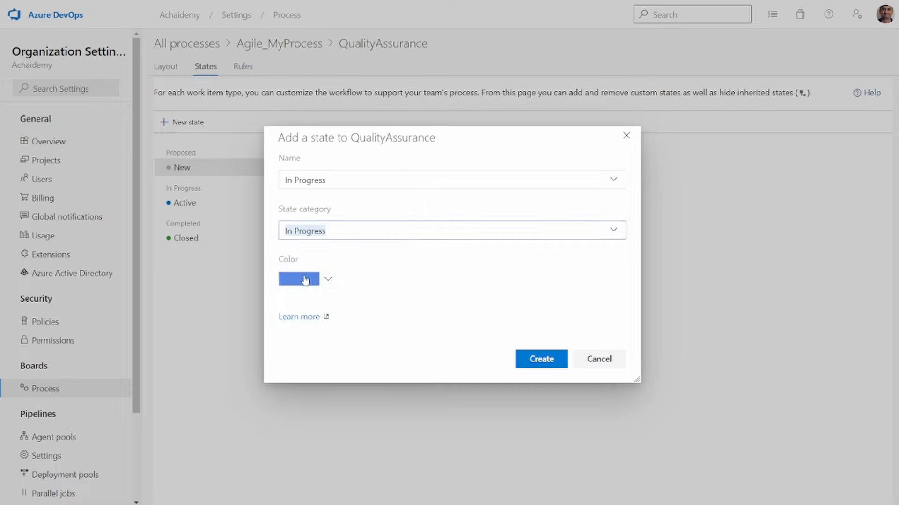
click(541, 360)
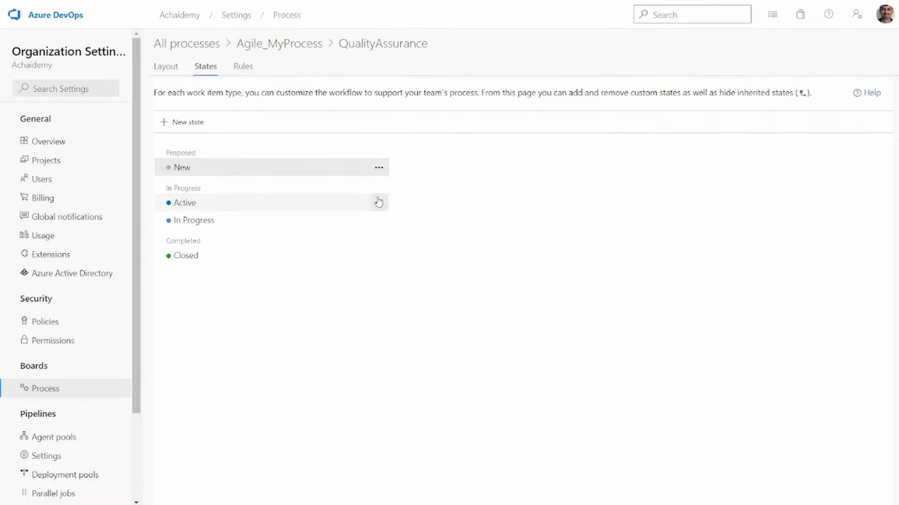
Remove the Active state from the QualityAssurance work item type
click(378, 203)
click(406, 265)
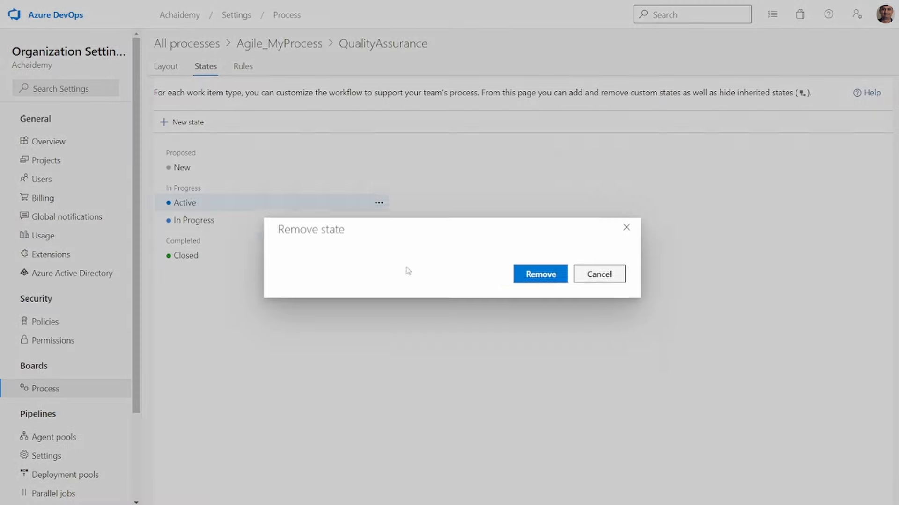
click(532, 307)
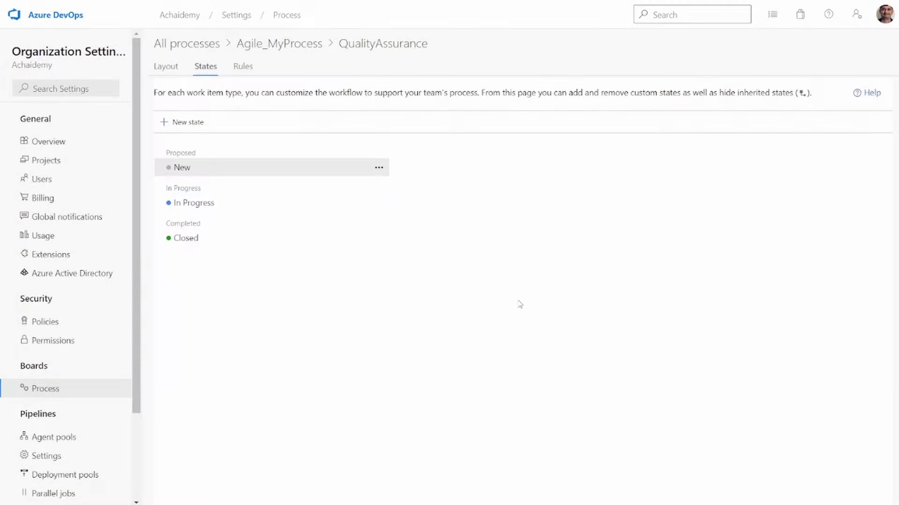
Create a new QualityAssurance state named In Planning in the Proposed state category
click(175, 122)
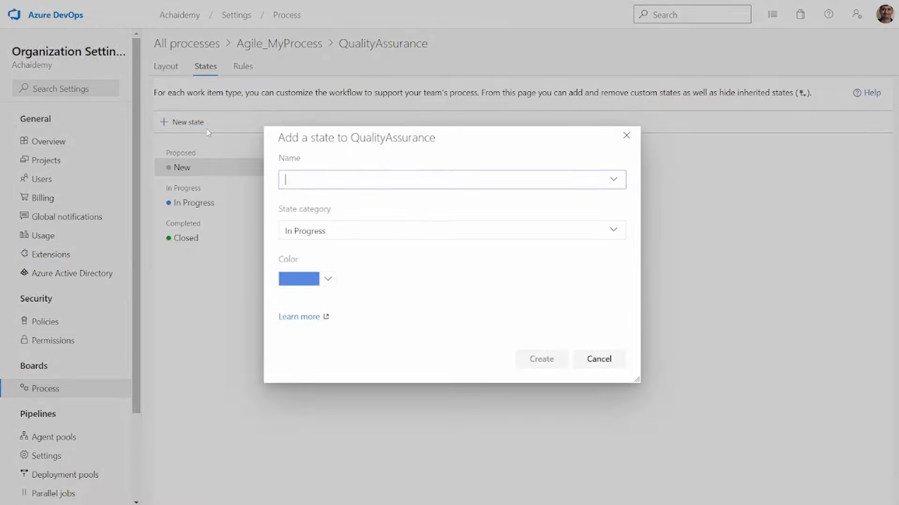
text(In Planni)
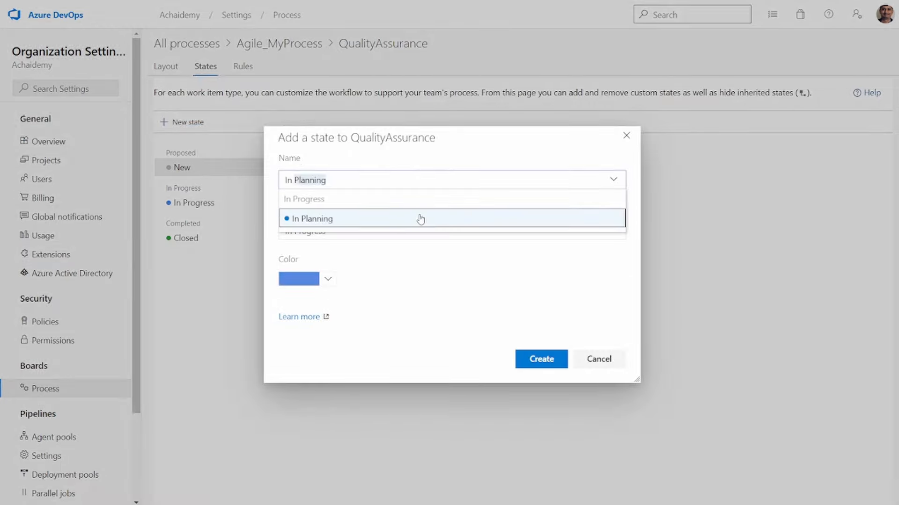
text(ng)
key(Escape)
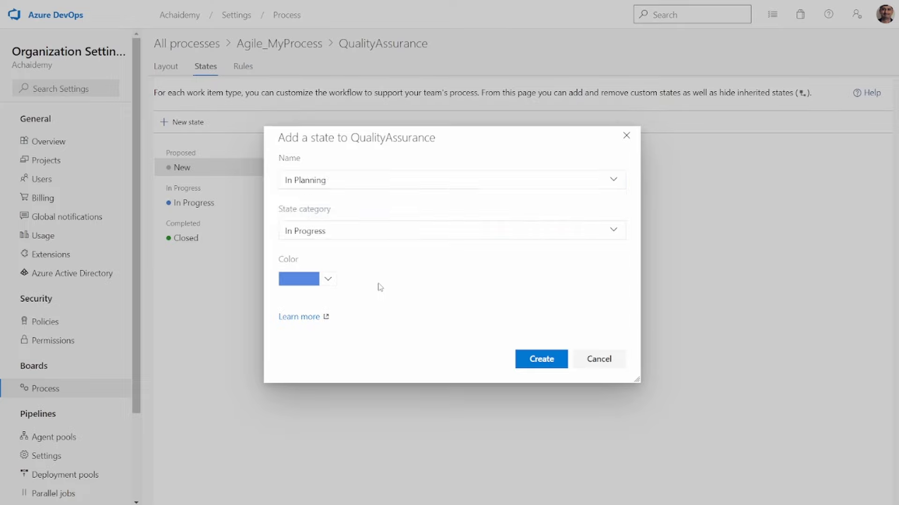
click(612, 227)
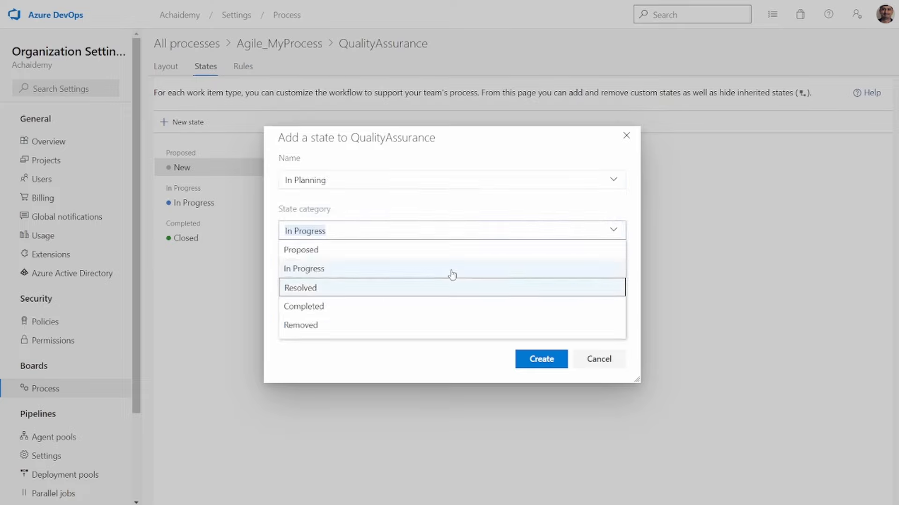
click(364, 255)
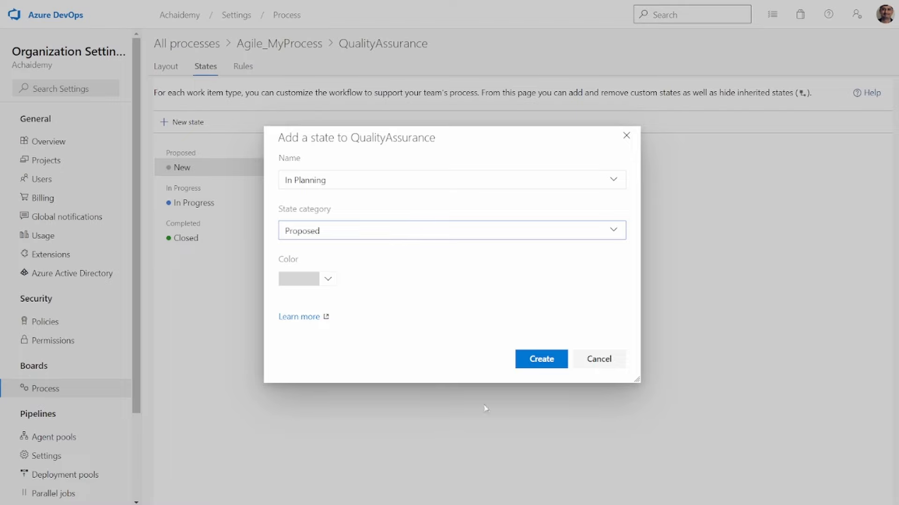
click(547, 362)
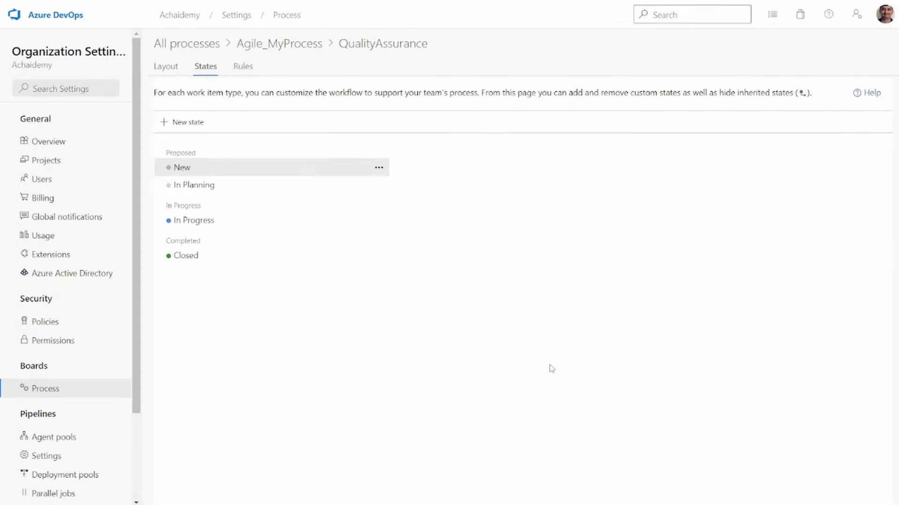
Create a new QualityAssurance state named Blocked in the In Progress state category
click(189, 123)
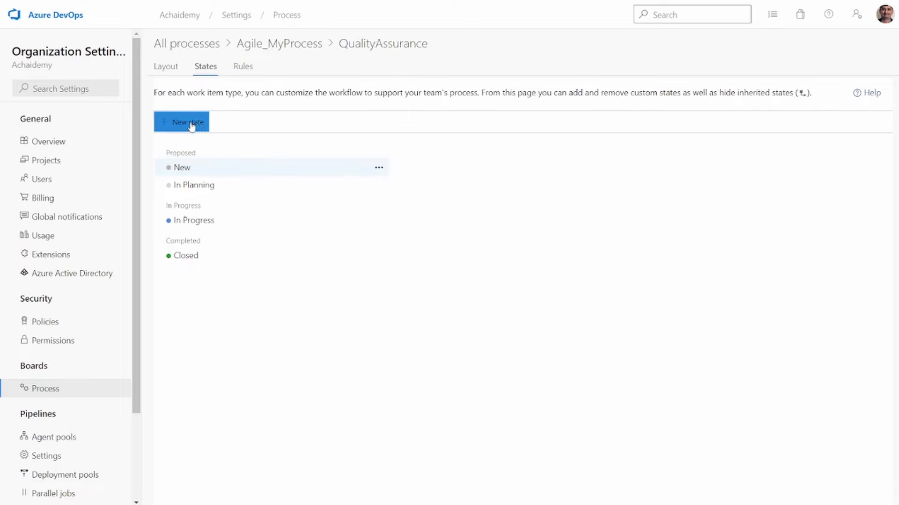
text(Bl)
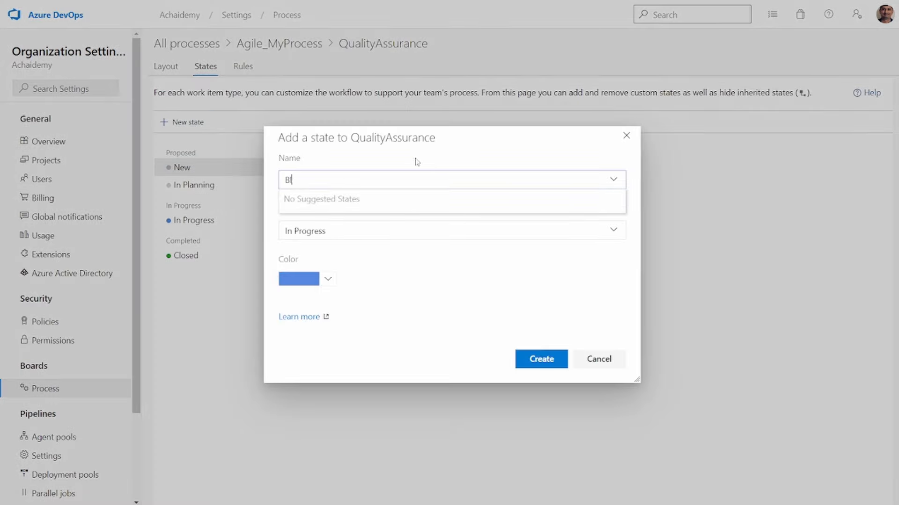
text(ocked)
click(436, 365)
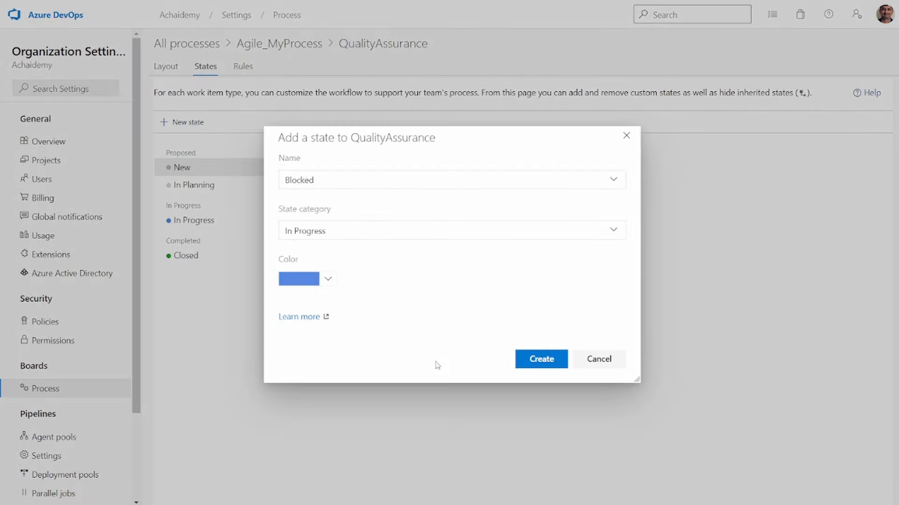
click(502, 238)
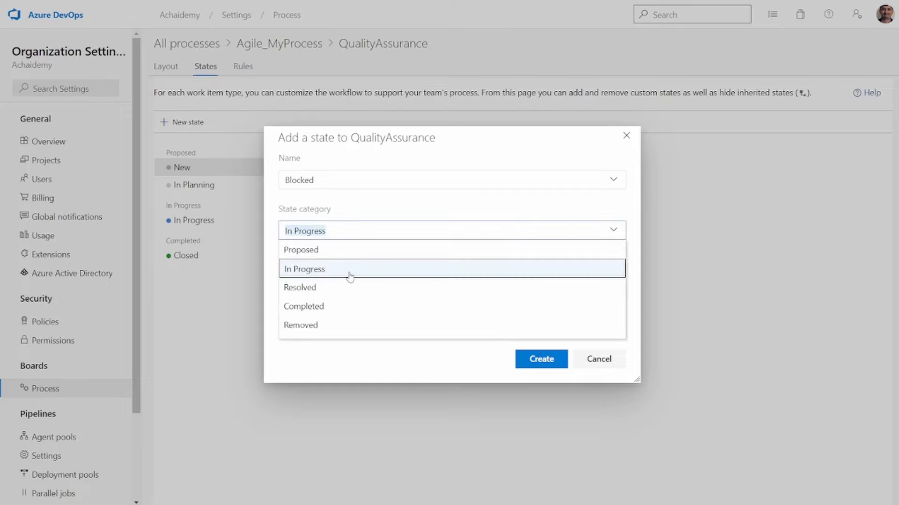
click(457, 373)
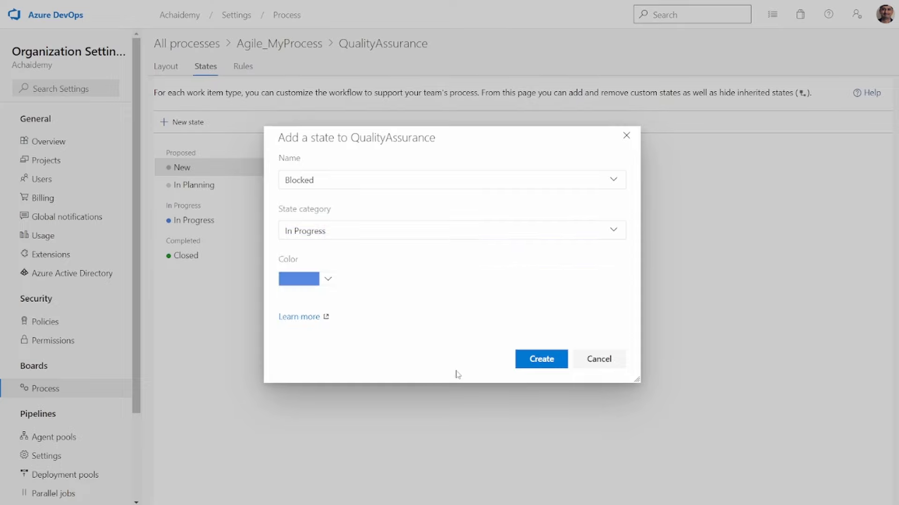
click(550, 365)
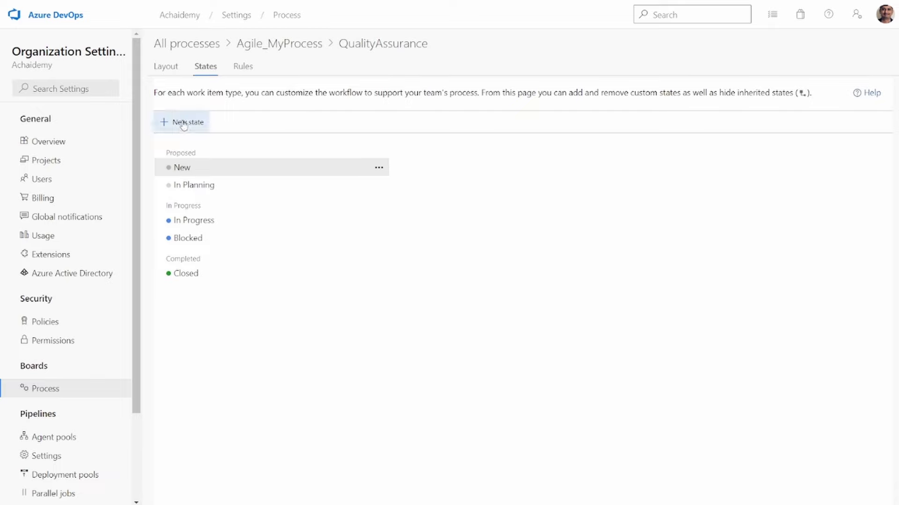
Create a new QualityAssurance state named Waiting for Data in the In Progress state category
click(184, 123)
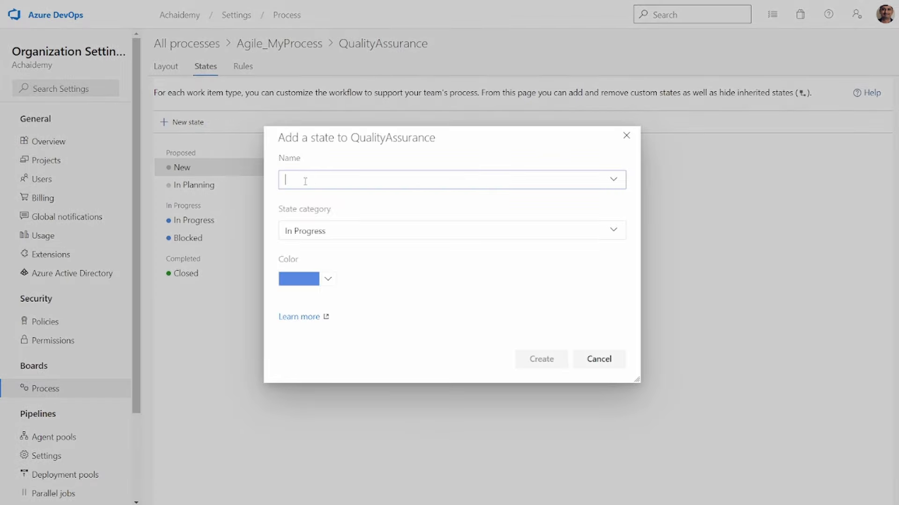
text(Waiting)
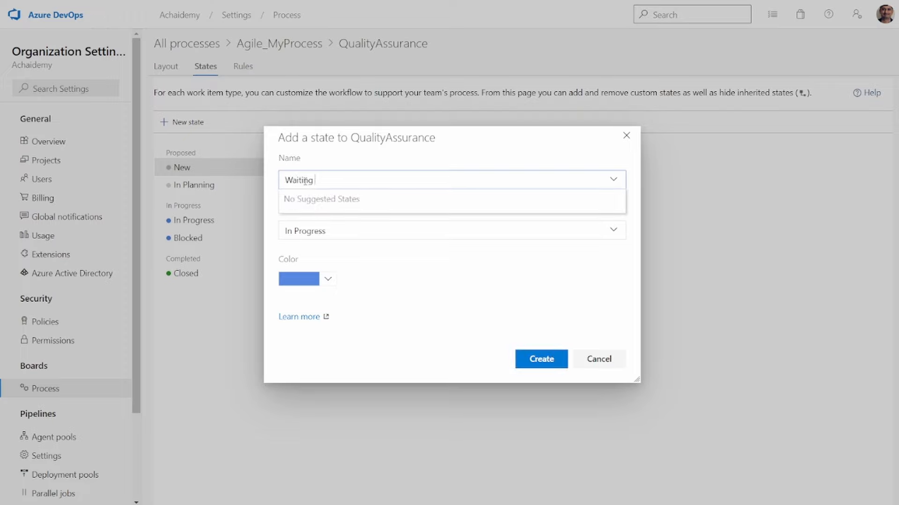
text( for Data)
click(483, 314)
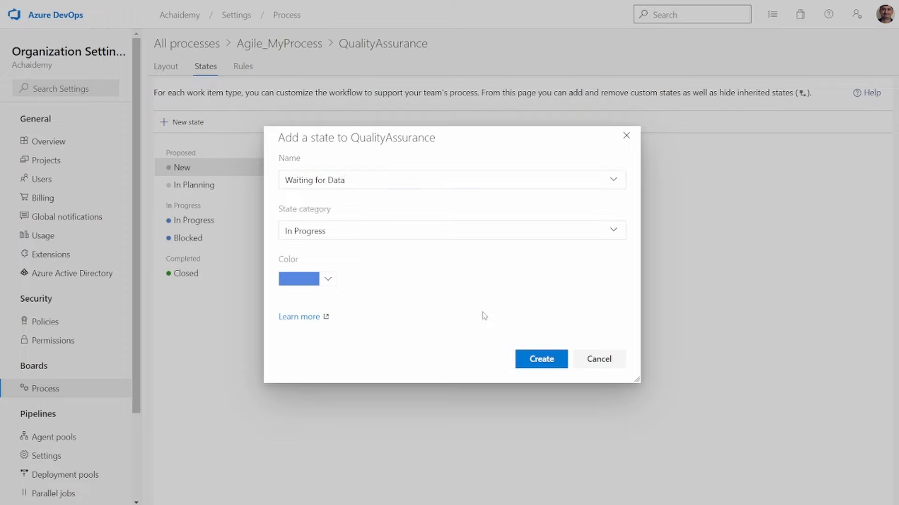
click(531, 359)
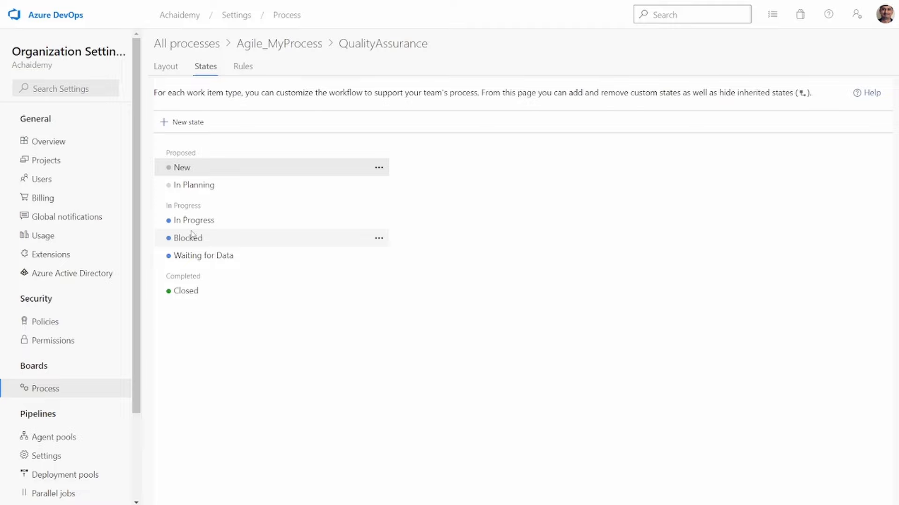
click(378, 256)
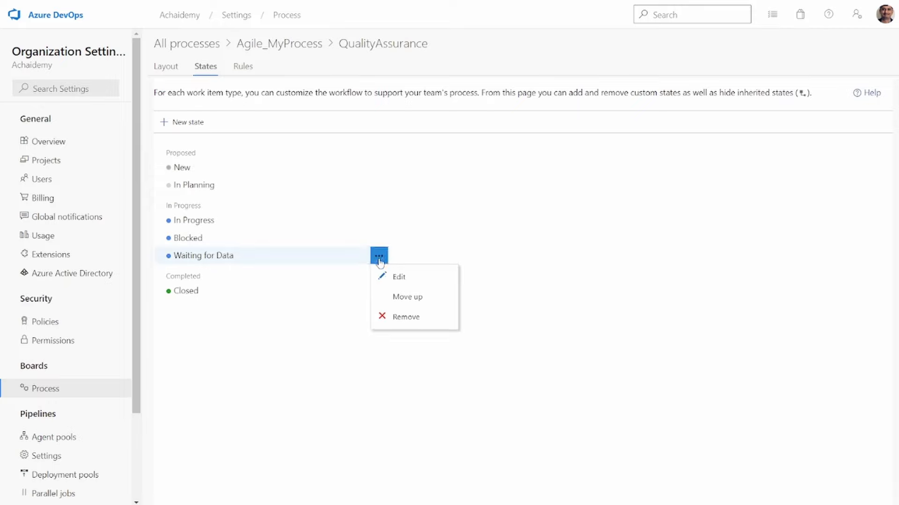
click(398, 278)
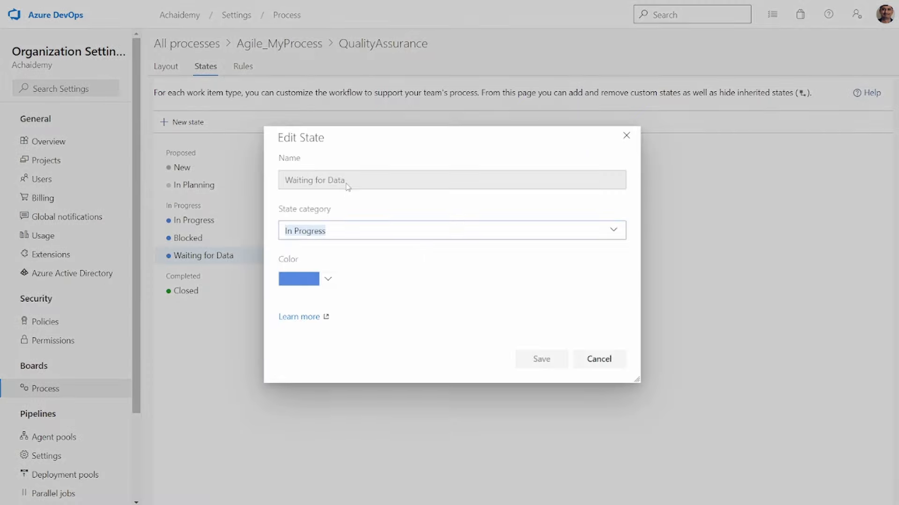
click(580, 359)
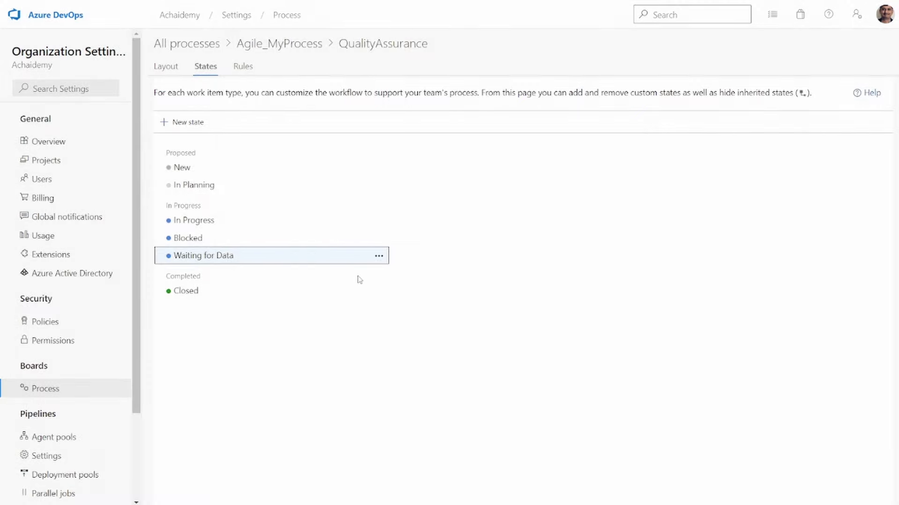
Remove the Waiting for Data state from the QualityAssurance work item type
click(380, 257)
click(410, 318)
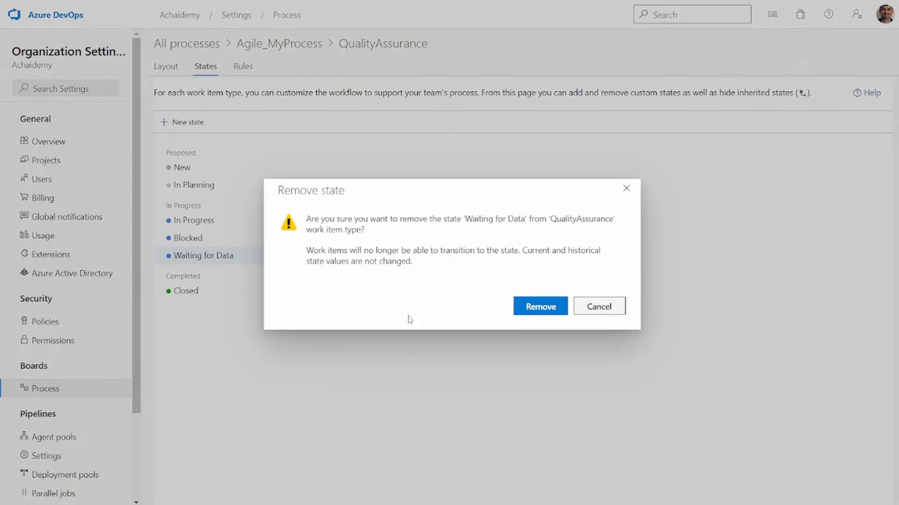
click(524, 307)
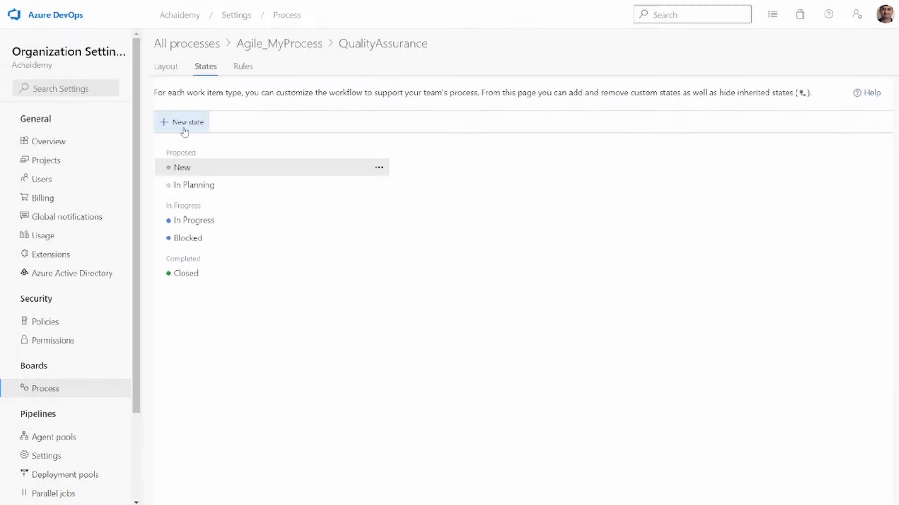
Create a new QualityAssurance state named Waiting for Release in the In Progress state category
click(185, 129)
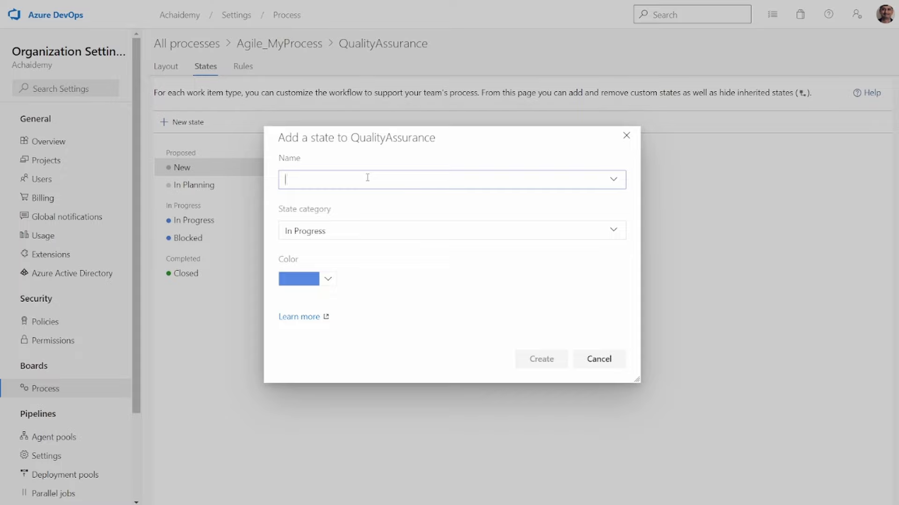
text(Waitin)
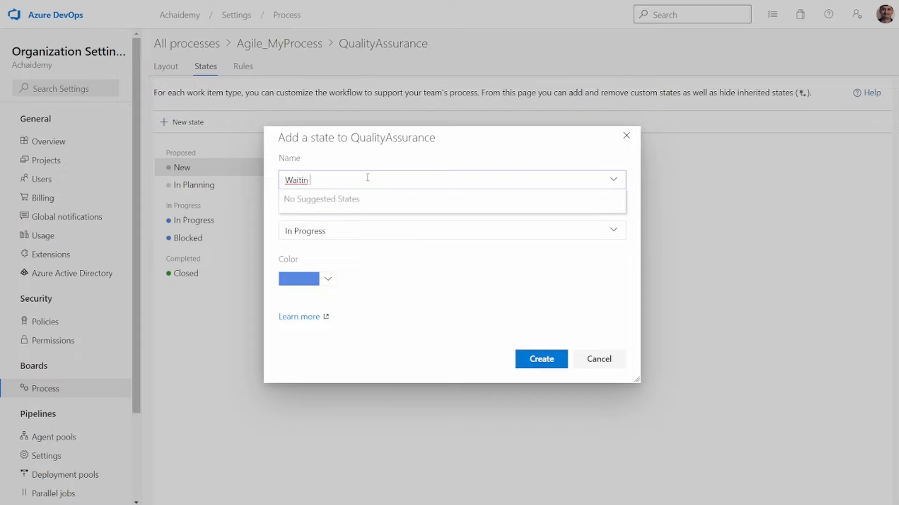
text(gfor Release)
key(ctrl+Left)
click(433, 255)
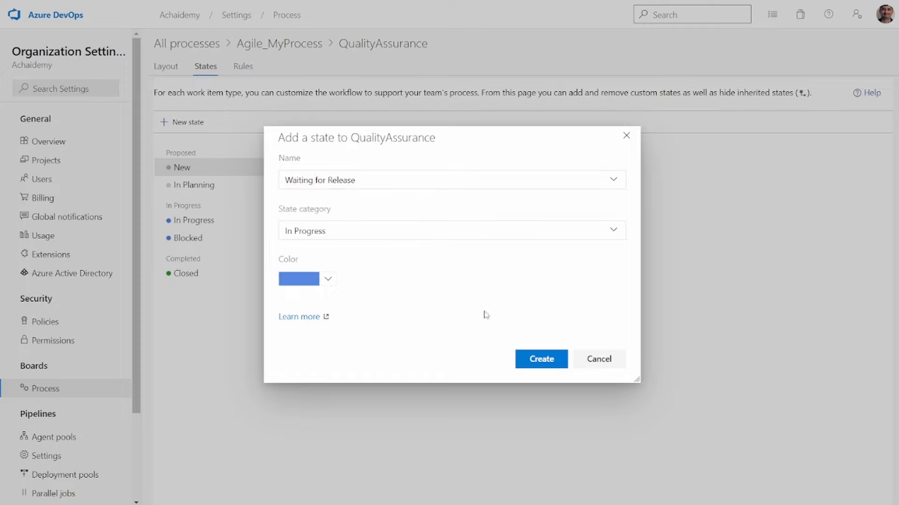
click(539, 366)
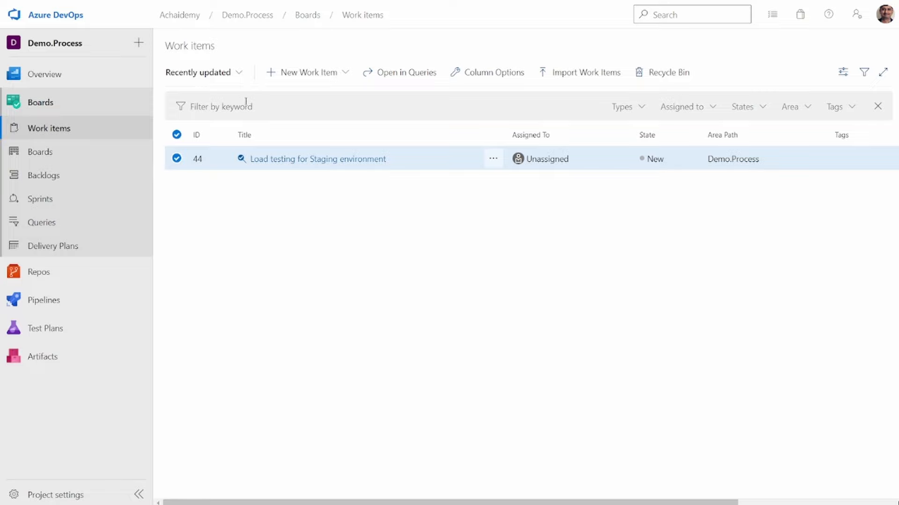
Open the Load testing for Staging environment work item in Demo.Process and examine its available states without changing the current one
click(291, 162)
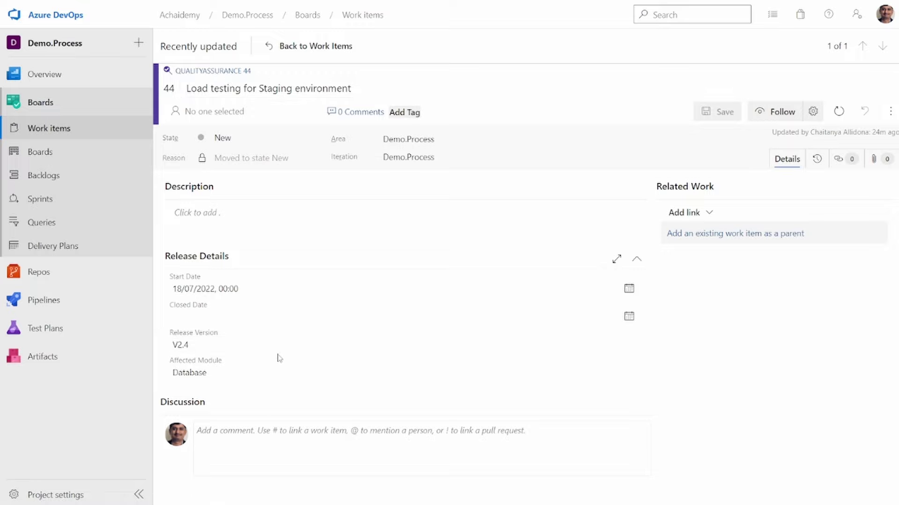
click(294, 139)
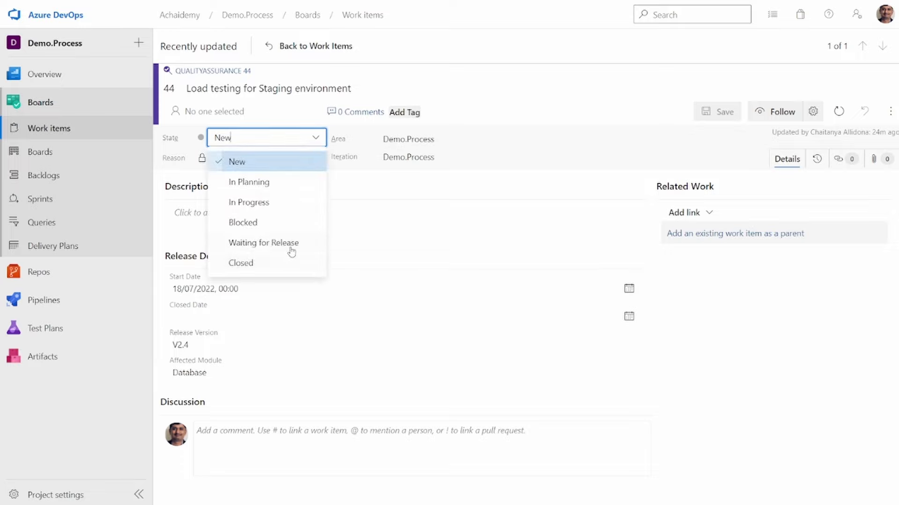
click(81, 434)
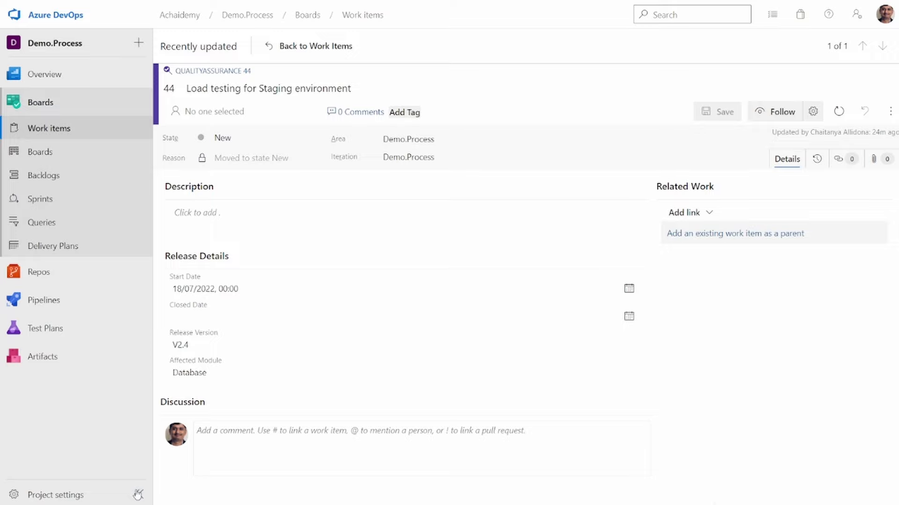
Go from the project settings to the Agile_MyProcess process and show the rules of its QualityAssurance work item type
click(64, 492)
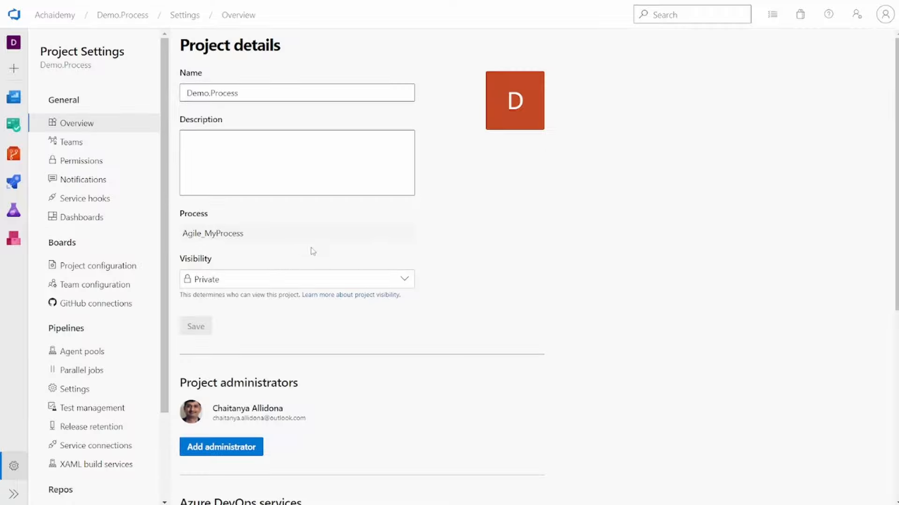
click(227, 235)
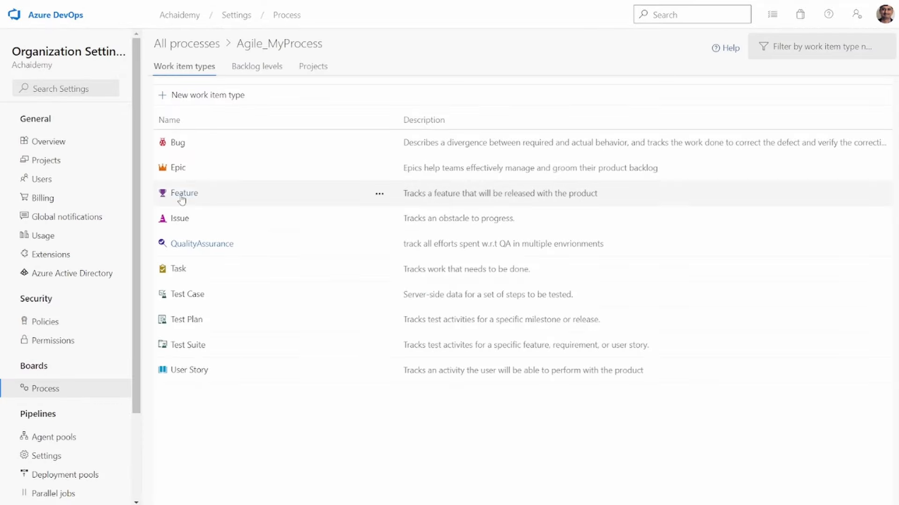
click(190, 244)
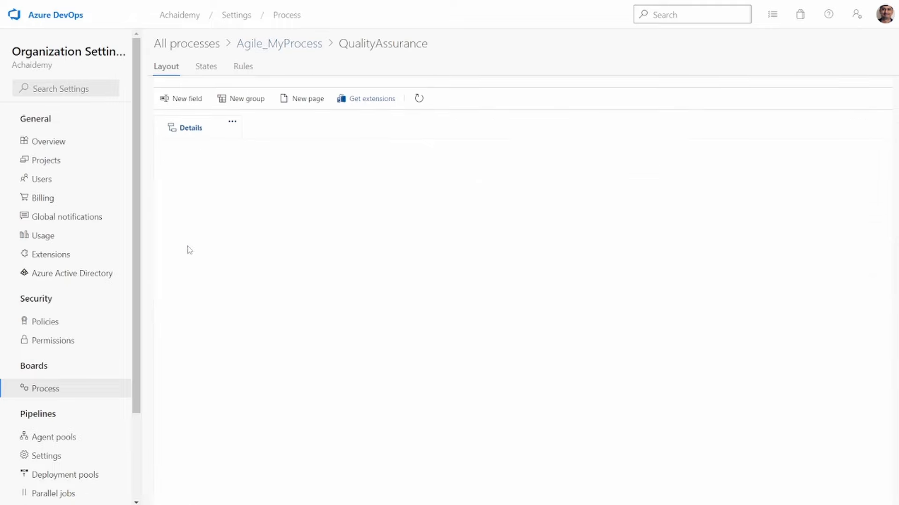
click(242, 73)
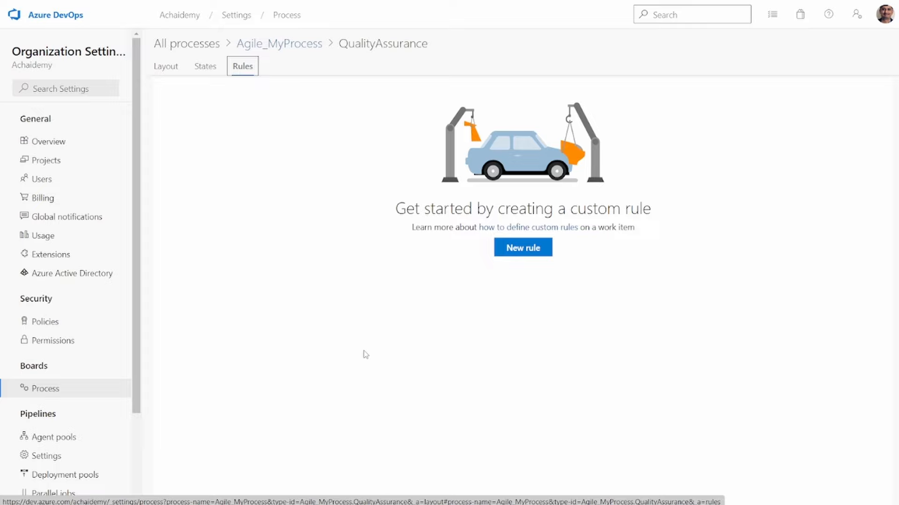
Start a new custom rule for the QualityAssurance work item type and name it Assign to Tech lead
click(531, 254)
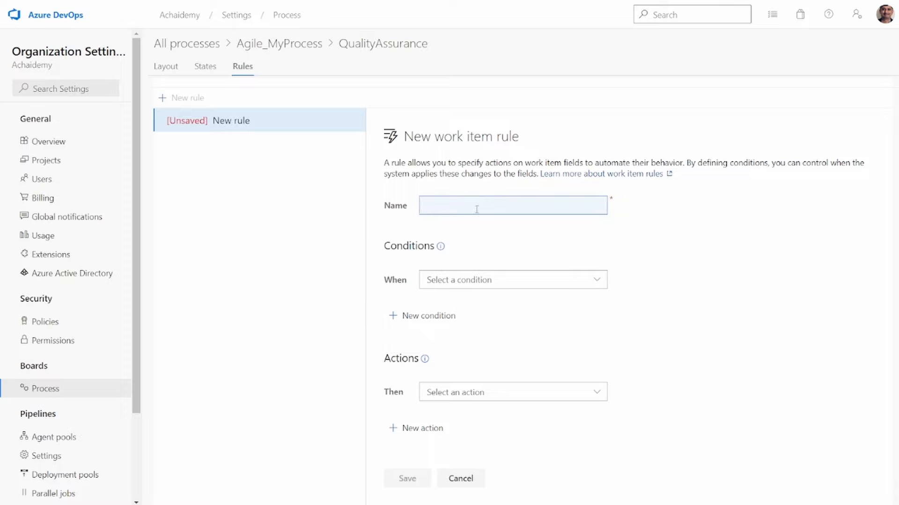
text(Assignto)
key(BackSpace)
key(BackSpace)
text(to SM)
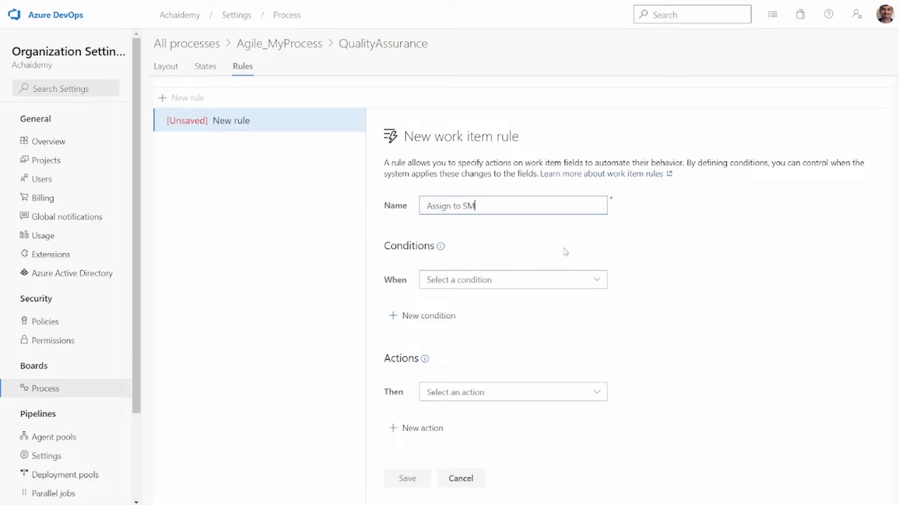
key(BackSpace)
key(BackSpace)
text(Tech lead)
click(604, 286)
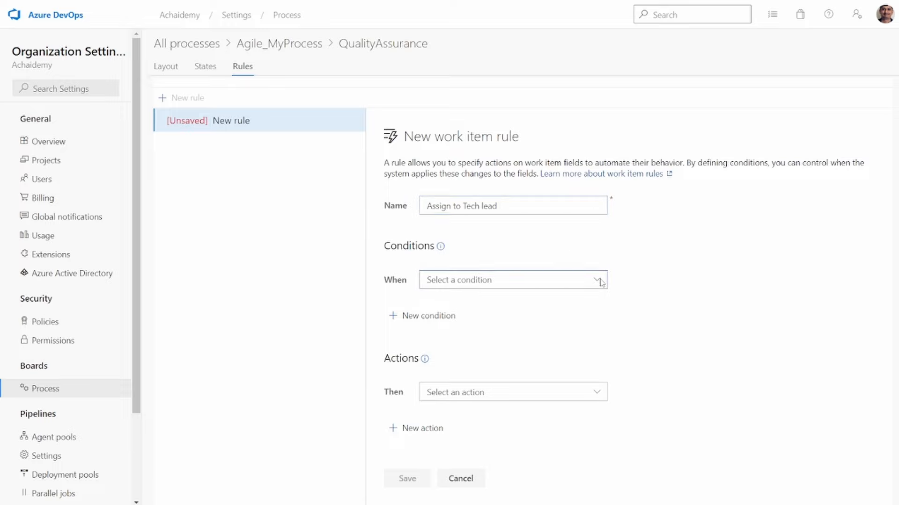
Change the unsaved rule's name to Assign to QA lead
click(532, 210)
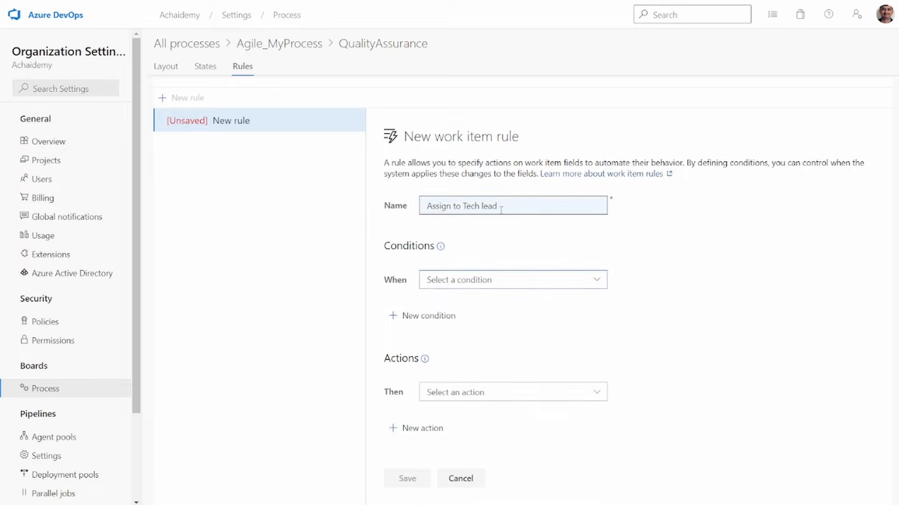
click(479, 206)
key(BackSpace)
key(BackSpace)
key(BackSpace)
key(BackSpace)
key(BackSpace)
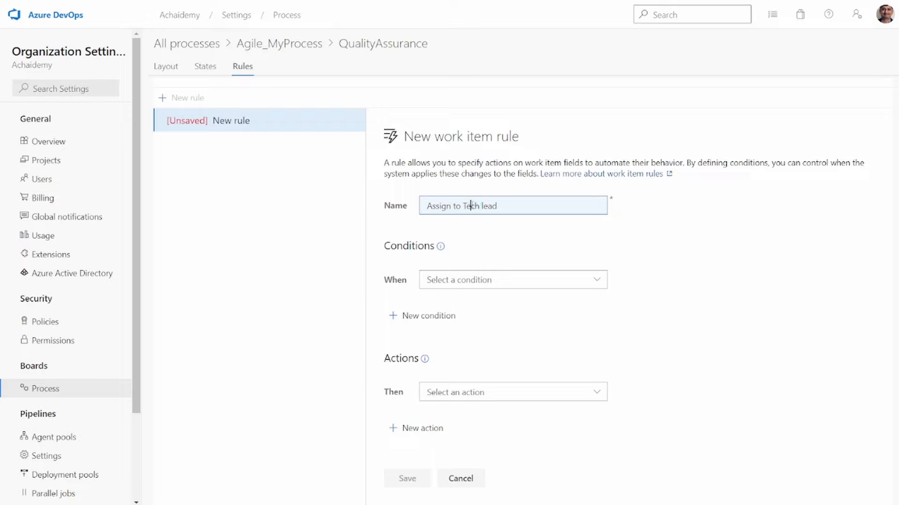
text(Q A)
key(BackSpace)
key(BackSpace)
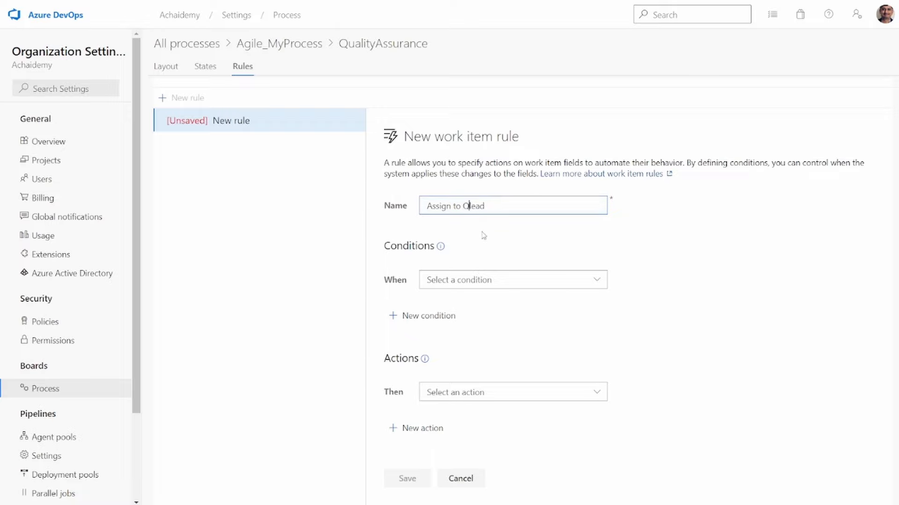
text(A)
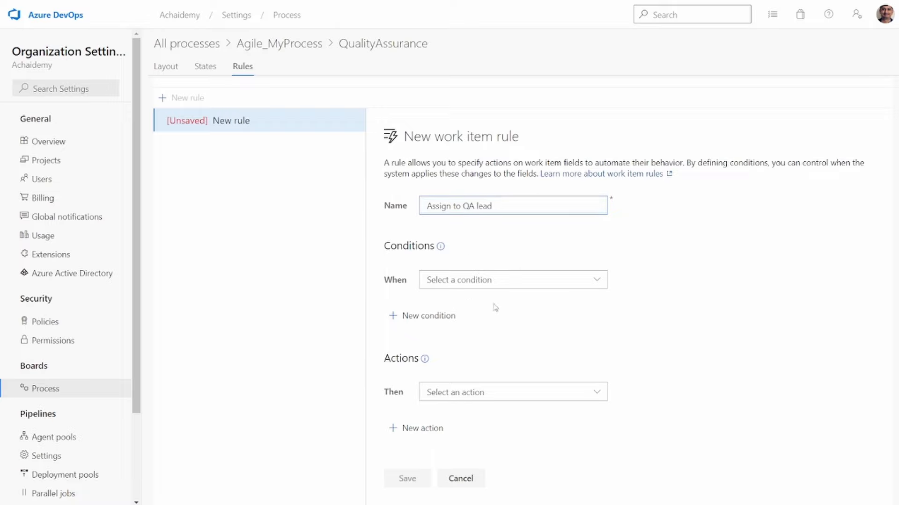
Set the Assign to QA lead rule's condition type to The value of ... (equals)
click(521, 279)
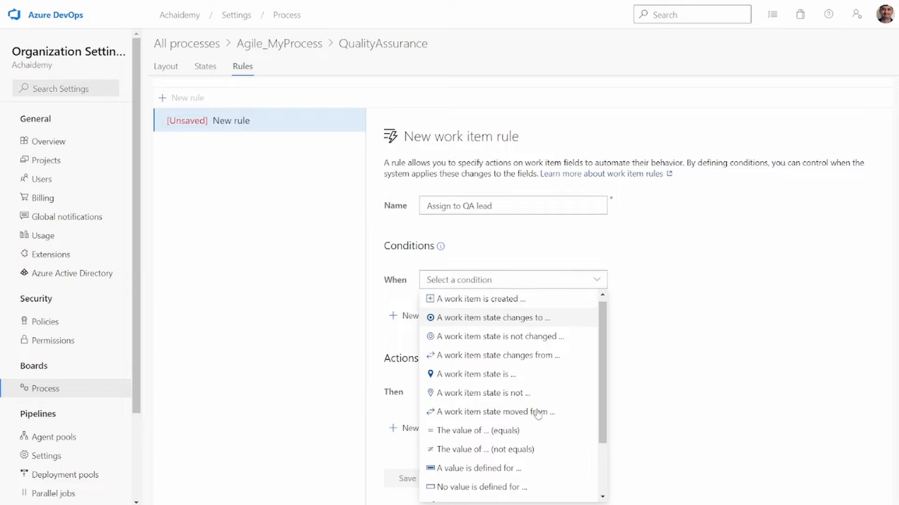
scroll(538, 401, down, 2)
scroll(492, 370, up, 2)
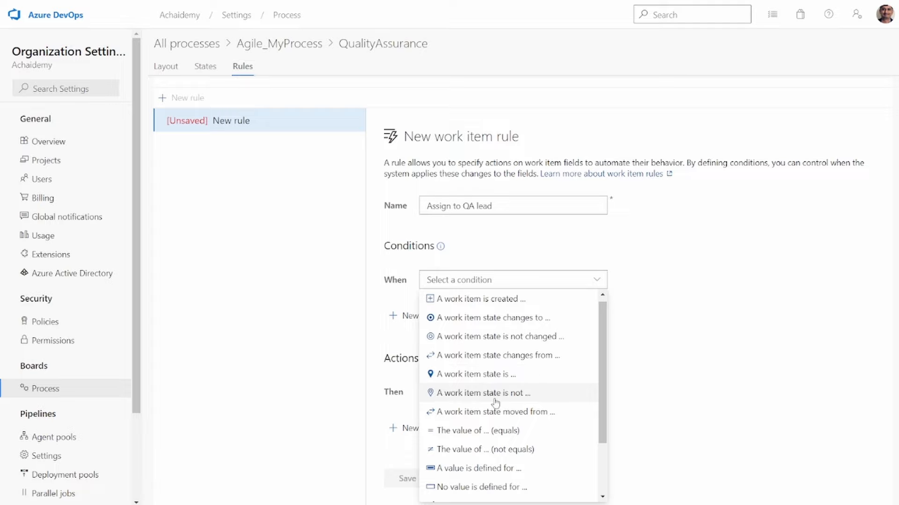
scroll(496, 403, down, 3)
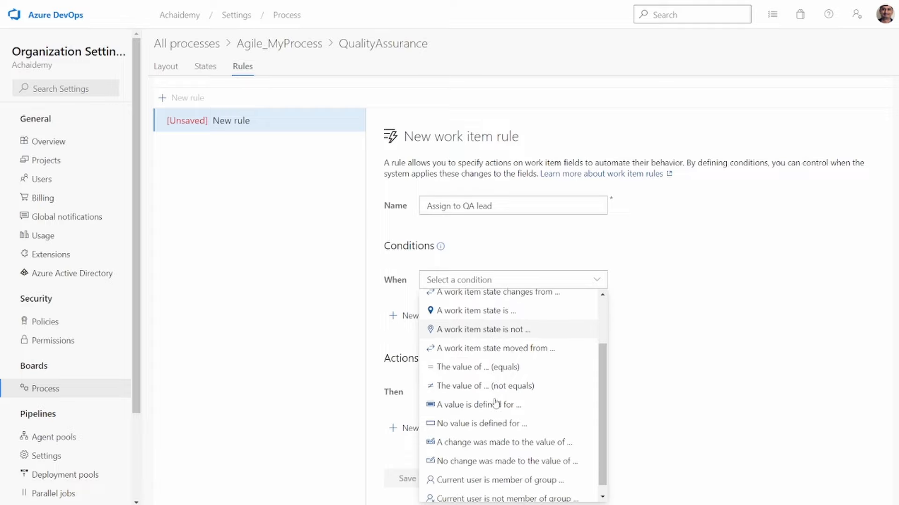
scroll(505, 396, up, 3)
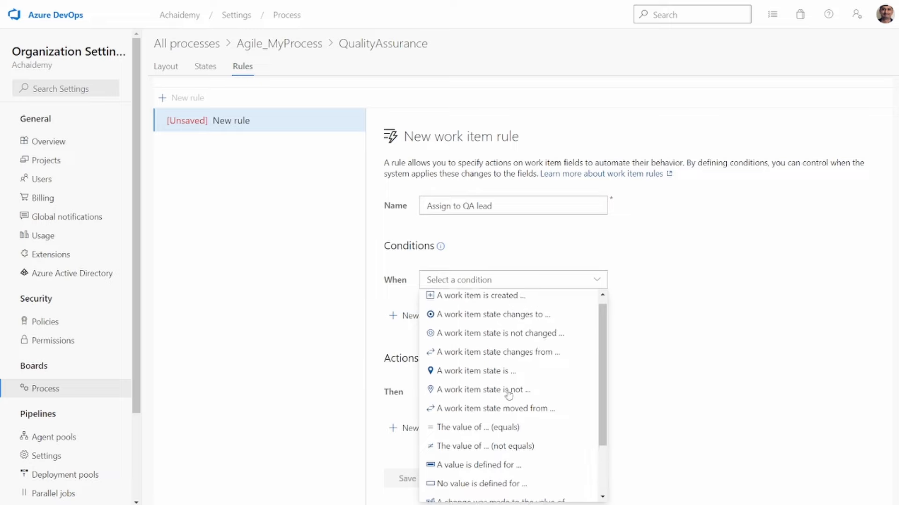
click(487, 430)
Complete the rule's condition with the Release Version field and the value v2.4
click(701, 282)
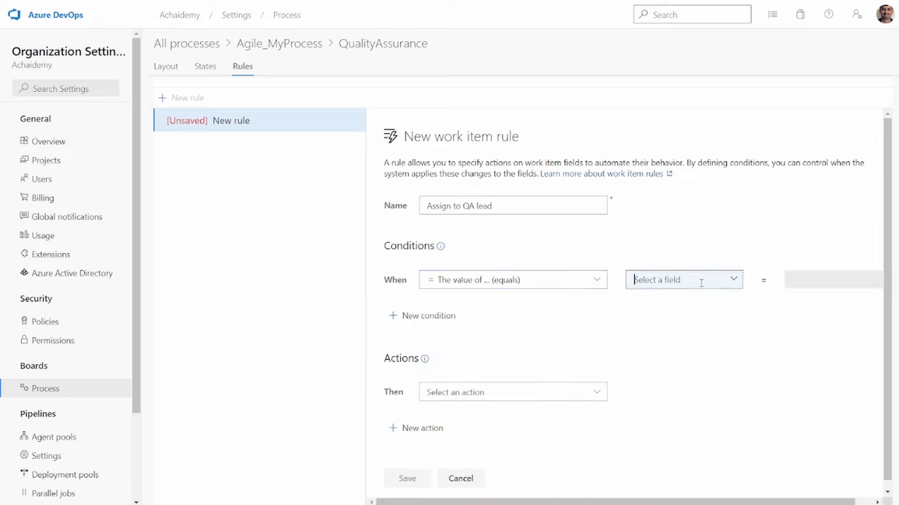
click(734, 279)
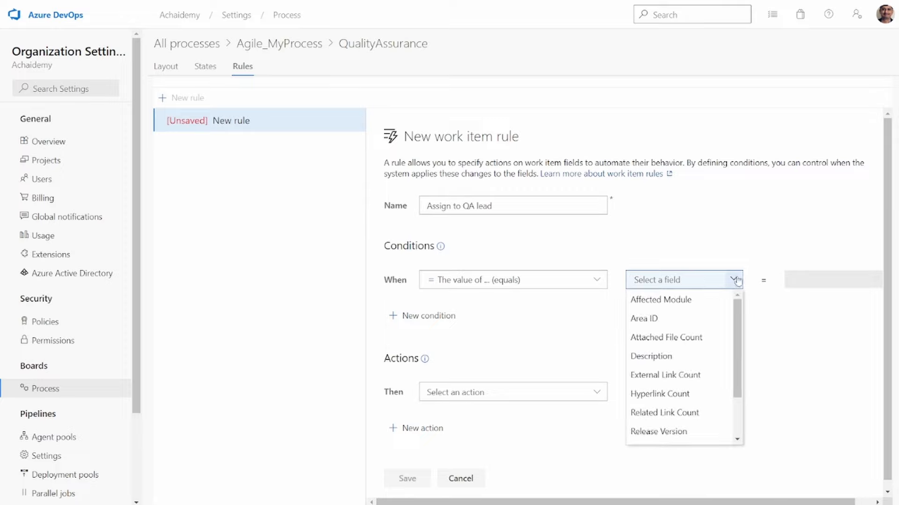
click(674, 303)
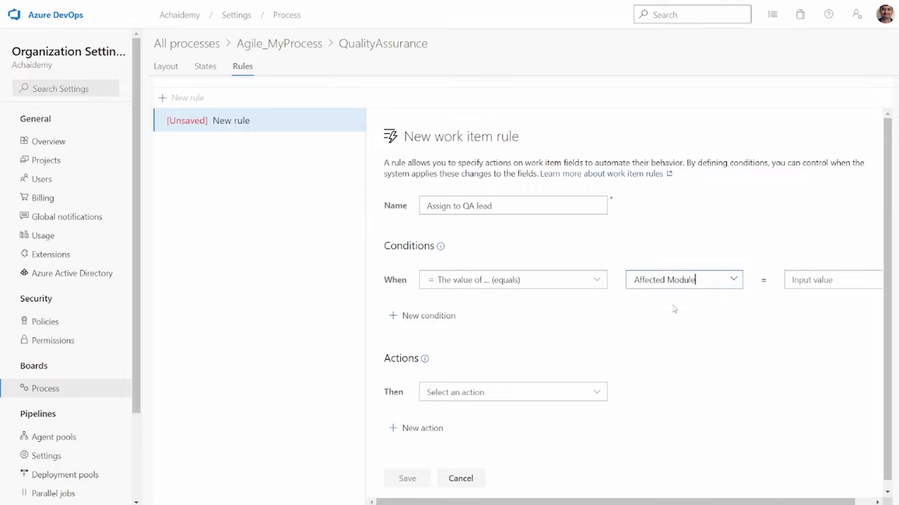
click(733, 281)
text(Related Link Count)
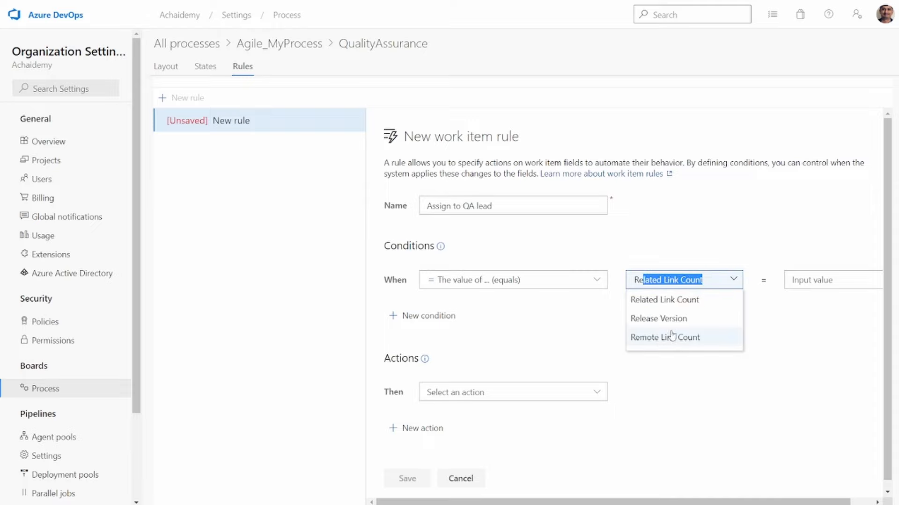
click(672, 319)
click(801, 282)
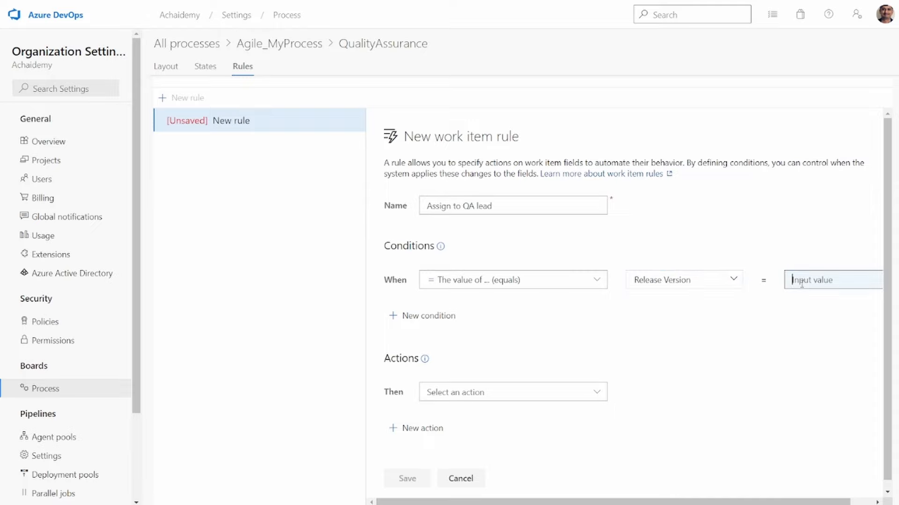
text(V2.4)
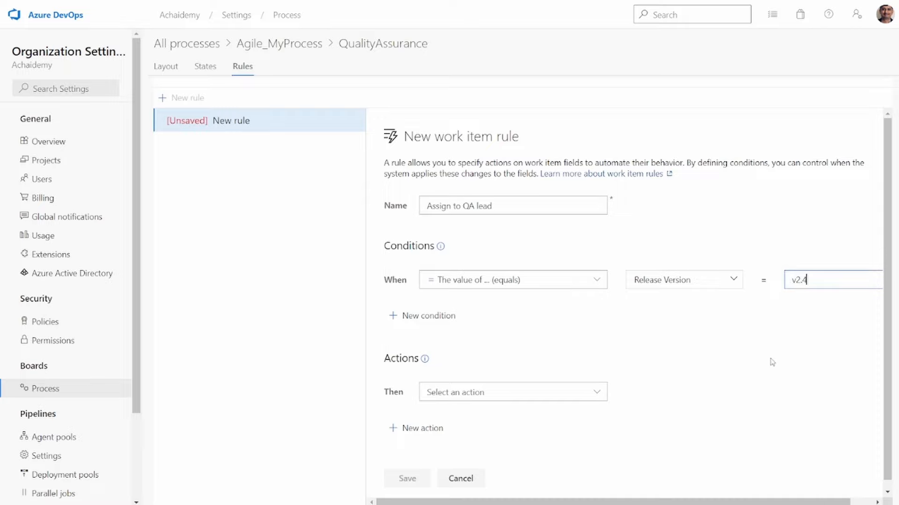
click(771, 362)
click(827, 280)
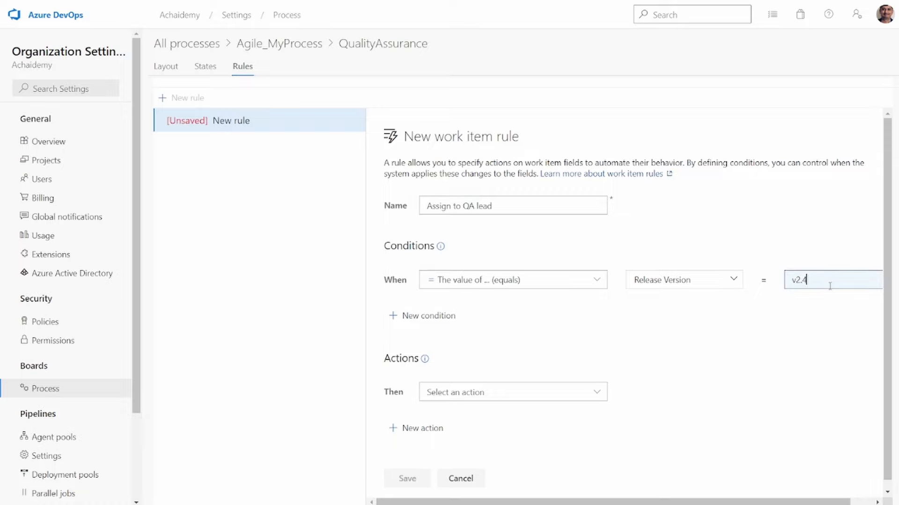
Make the rule's action set the value of the Assigned To field
click(537, 393)
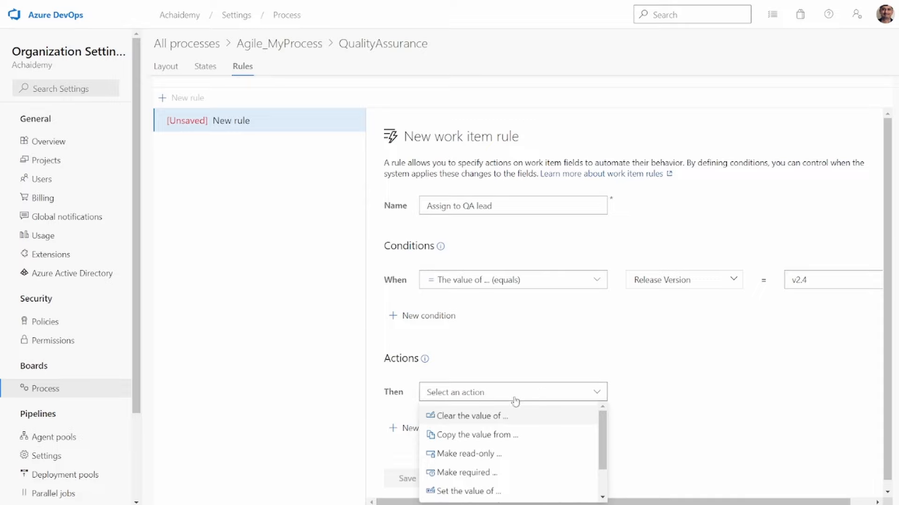
scroll(487, 450, down, 1)
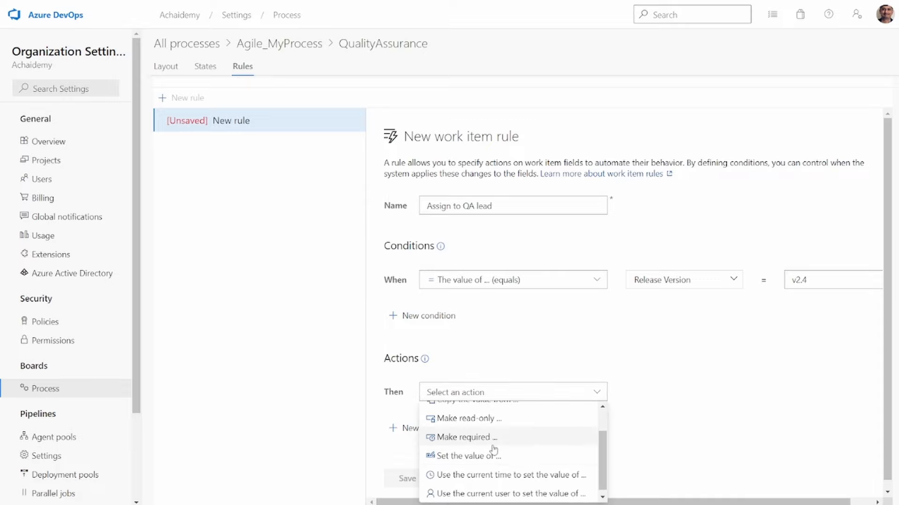
click(486, 456)
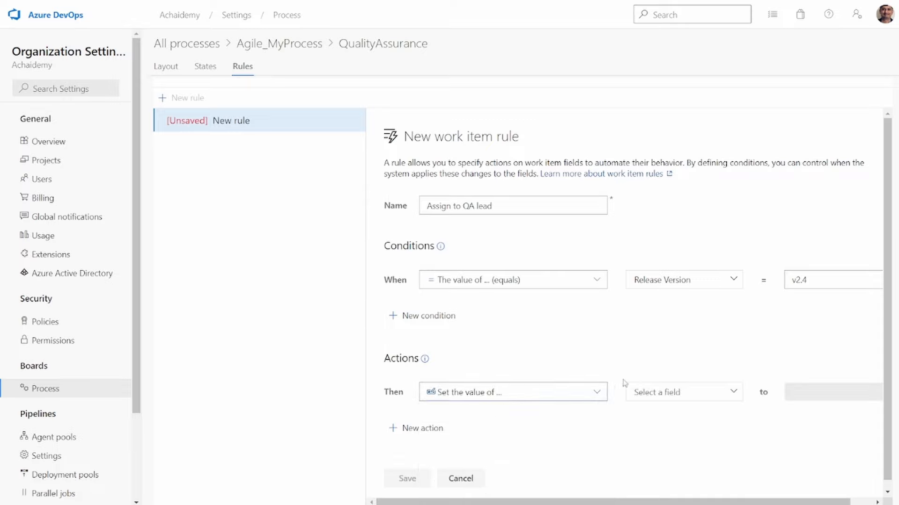
click(645, 388)
text(as)
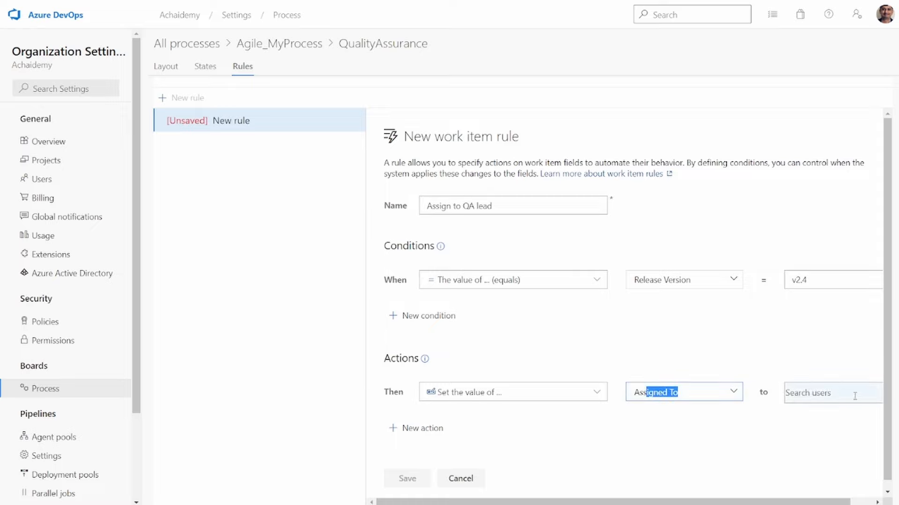
Choose the QA lead's user account as the Assigned To value, dismissing the browser's save-information prompts, and save the rule
click(836, 400)
text(Chai)
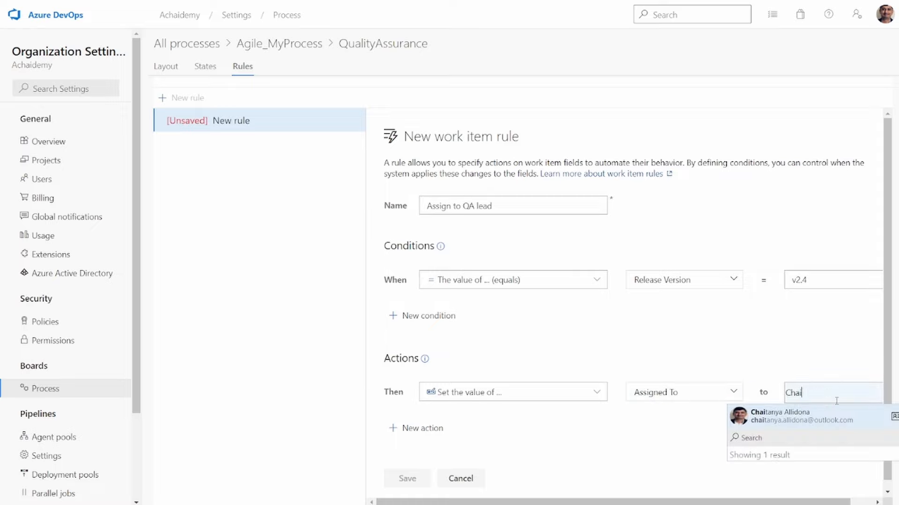
click(796, 421)
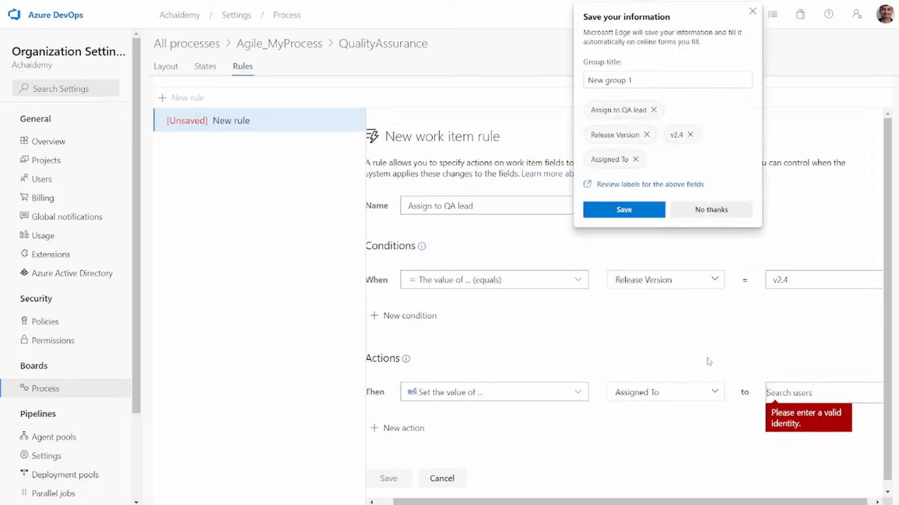
click(752, 12)
click(781, 392)
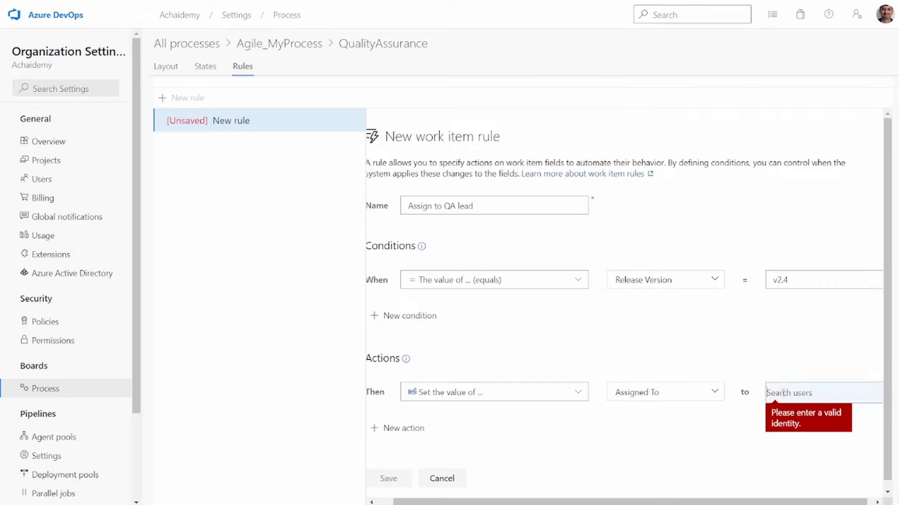
text(Cha)
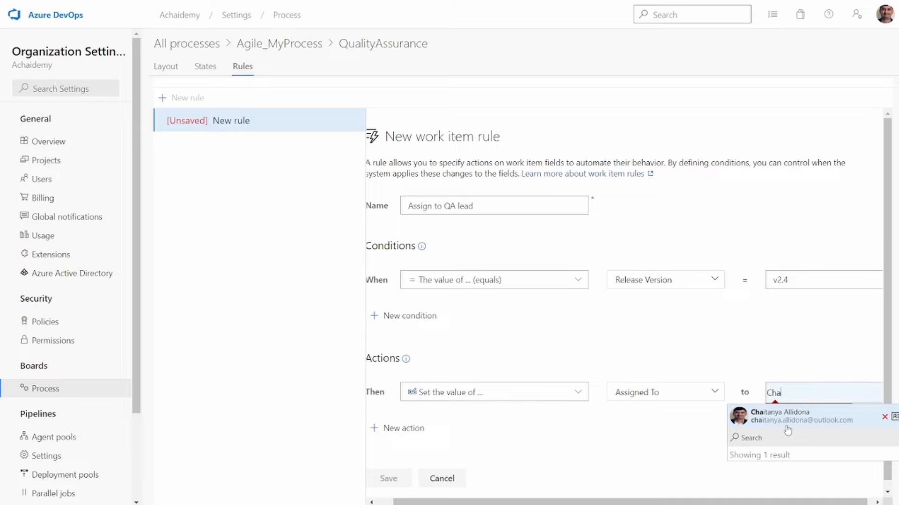
click(788, 428)
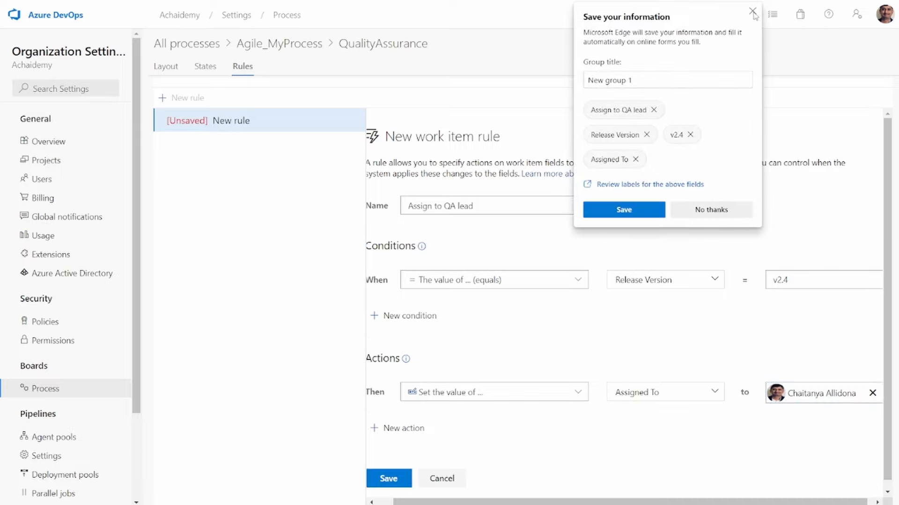
click(753, 12)
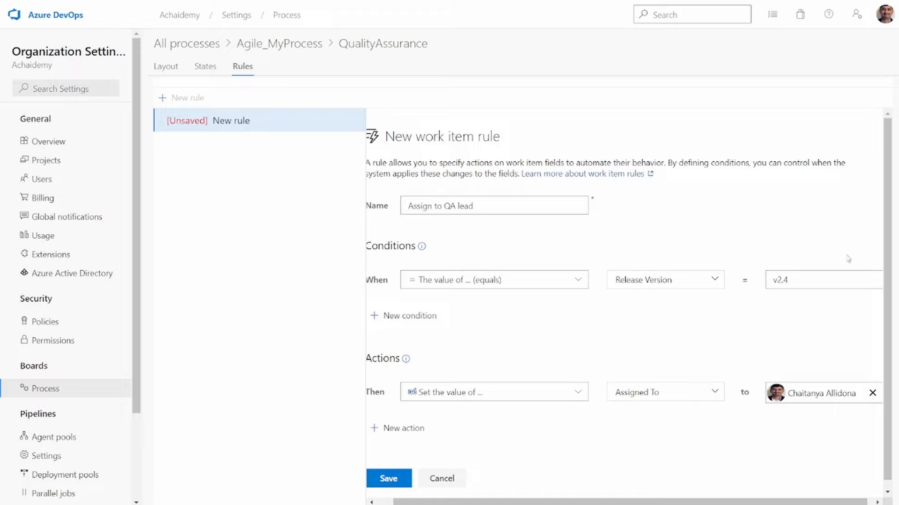
click(848, 276)
click(389, 482)
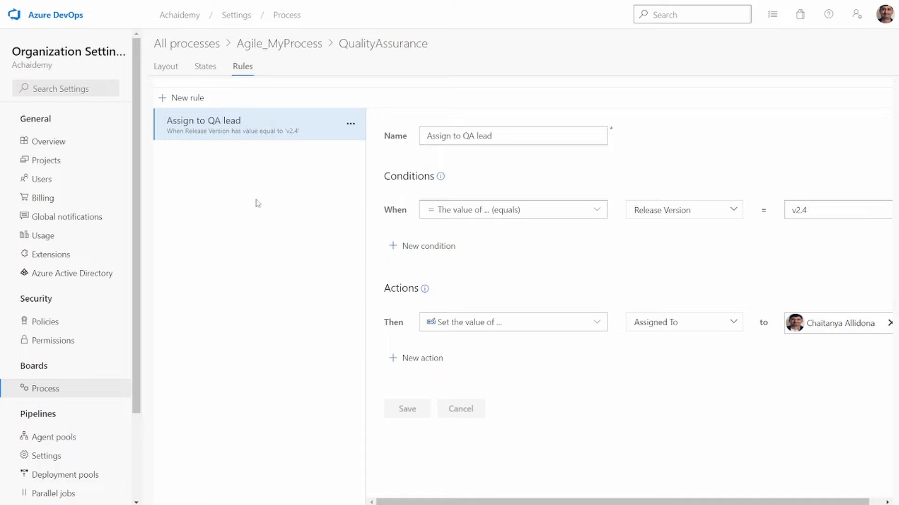
Leave the process settings and open the Load testing for Staging environment work item in the Demo.Process project
click(207, 71)
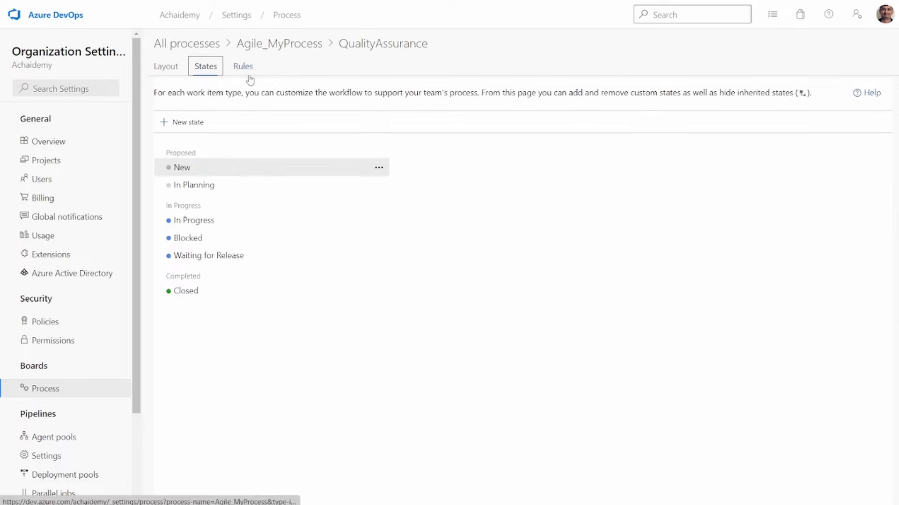
click(249, 74)
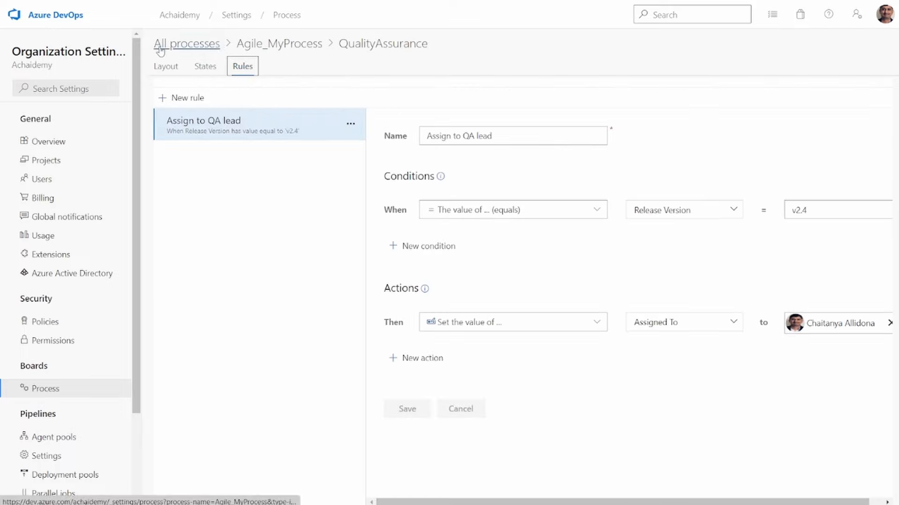
click(179, 14)
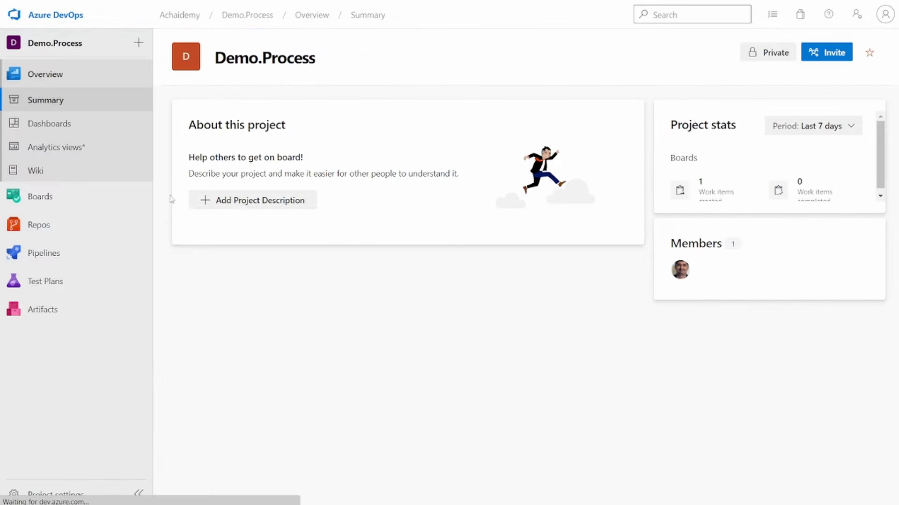
mouse_move(65, 196)
click(224, 217)
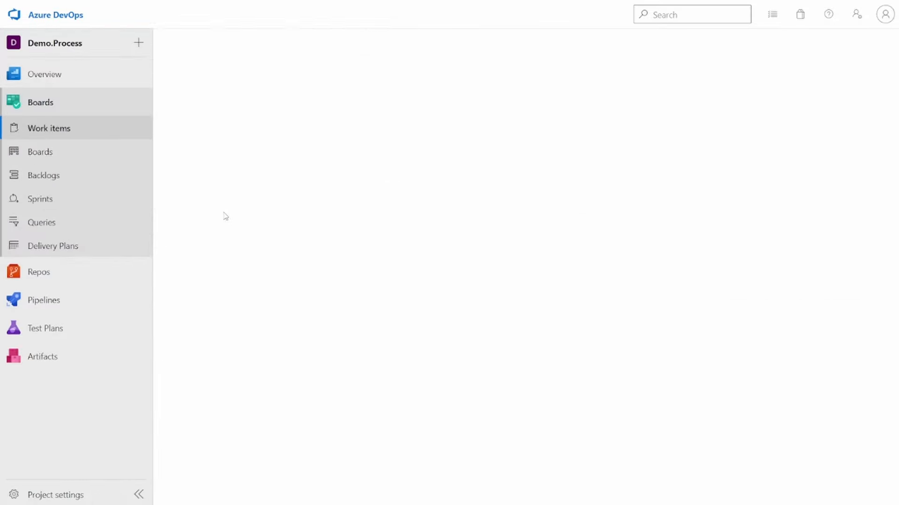
click(302, 159)
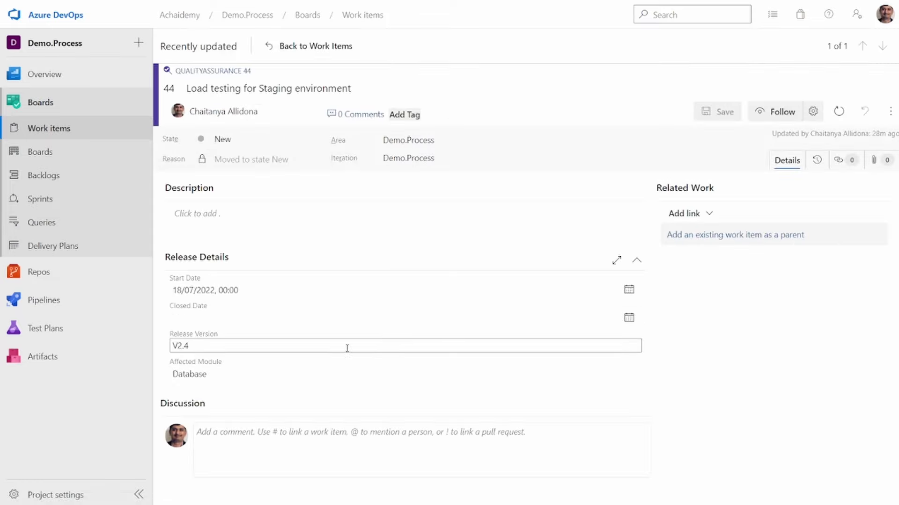
Clear the assignee of the Load testing for Staging environment work item so that no one is selected
click(347, 346)
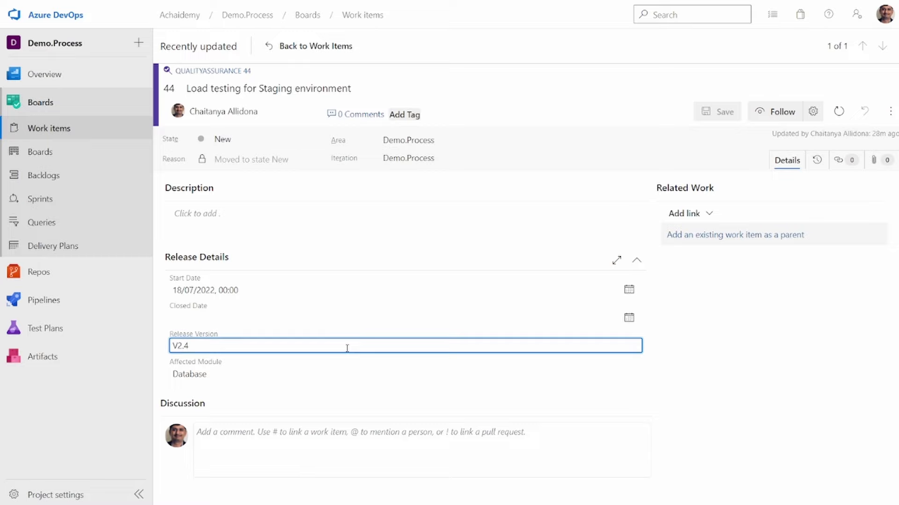
click(270, 109)
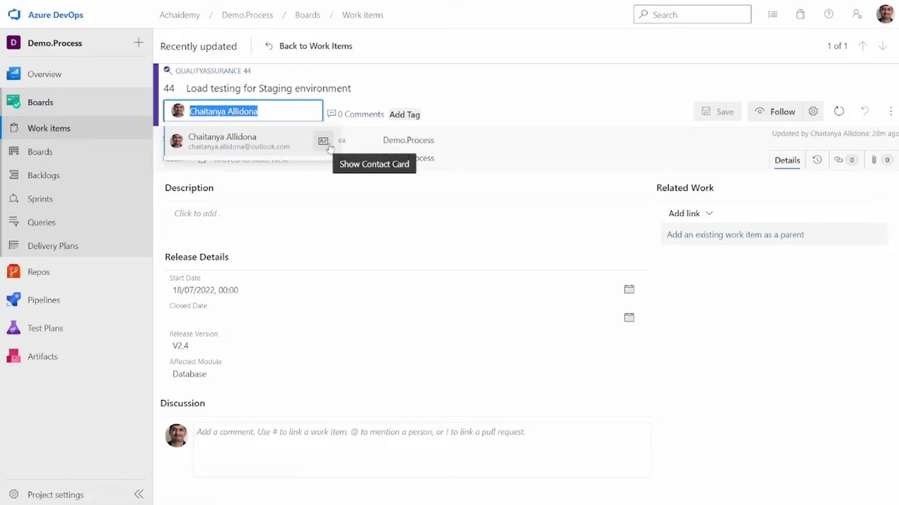
key(BackSpace)
click(502, 80)
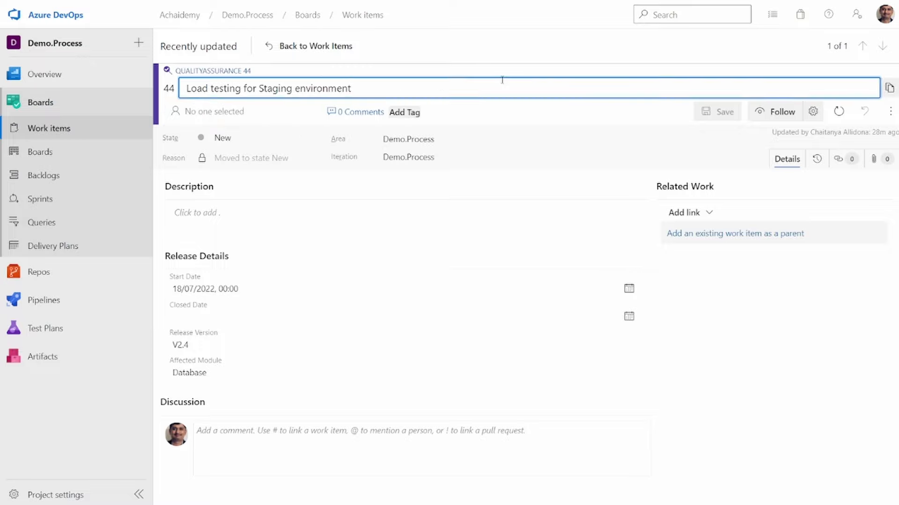